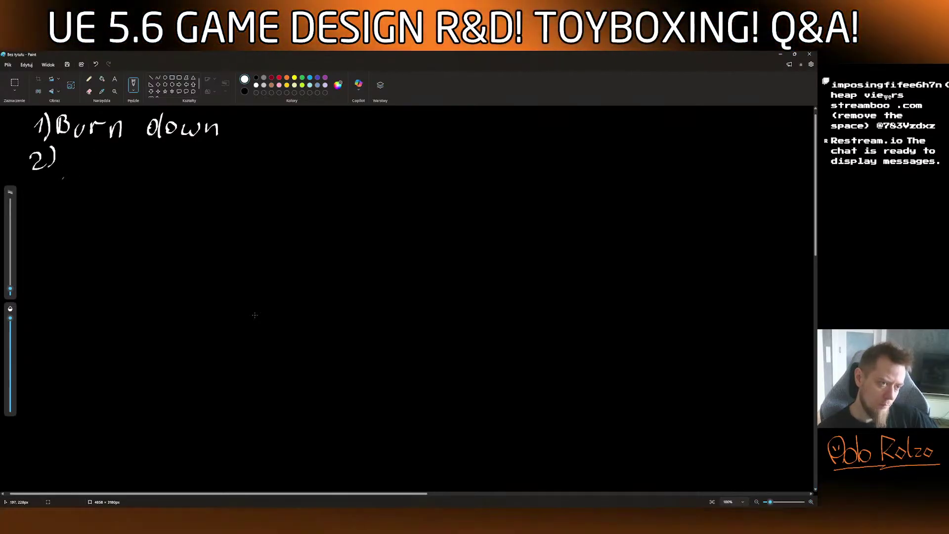
Handwrite "Put out fire" in white as the second item of the list under "Burn down".
mouse_move(72, 145)
left_mouse_down()
mouse_move(70, 162)
mouse_move(99, 163)
left_mouse_up()
left_click_drag(92, 154, 151, 163)
mouse_move(144, 155)
left_mouse_down()
mouse_move(158, 154)
mouse_move(172, 173)
mouse_move(198, 157)
left_mouse_up()
left_click_drag(200, 159, 223, 165)
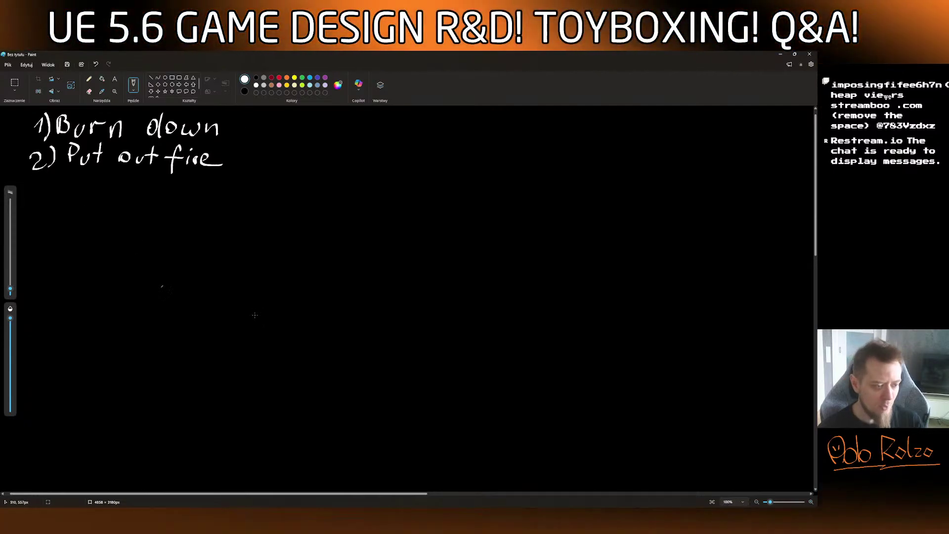
Draw a campfire below the list with crossed white logs and a red flame outline, and fill the flame with red.
mouse_move(143, 326)
left_mouse_down()
mouse_move(173, 300)
mouse_move(177, 324)
mouse_move(182, 310)
mouse_move(151, 310)
mouse_move(188, 288)
mouse_move(176, 251)
mouse_move(137, 308)
left_mouse_up()
left_click(279, 78)
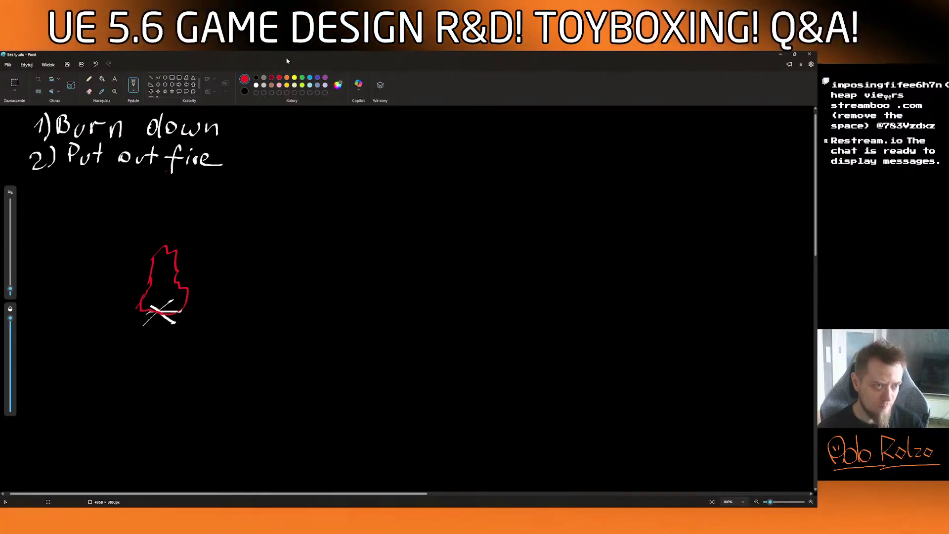
left_click(102, 79)
left_click(164, 277)
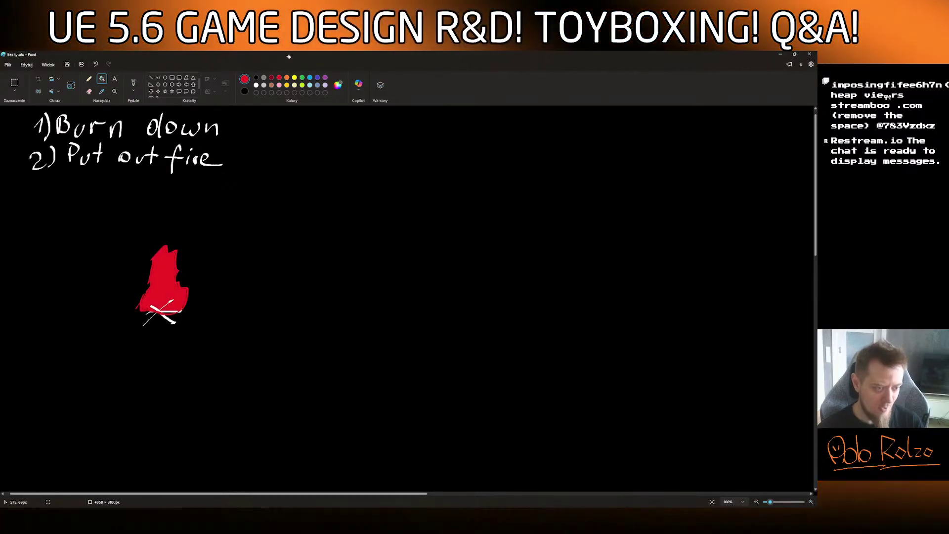
left_click(133, 84)
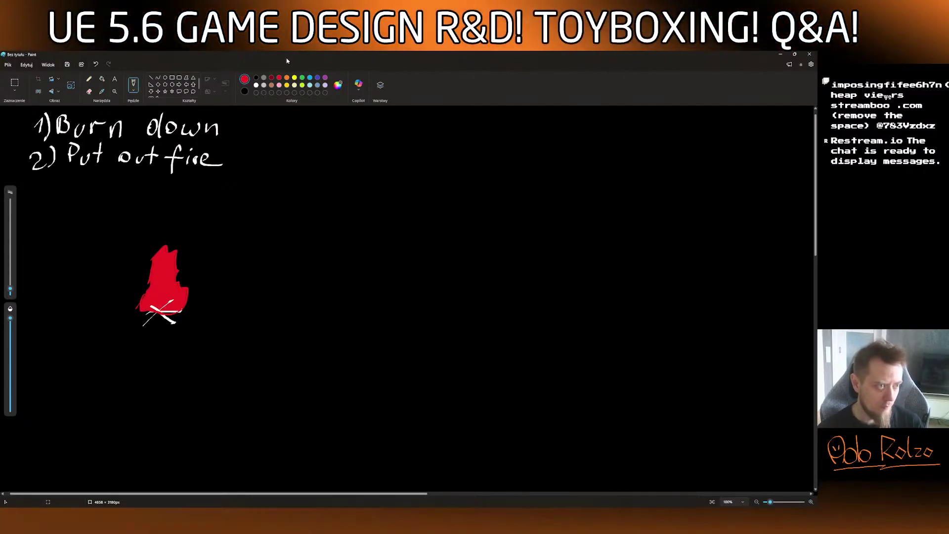
Move the campfire drawing straight down the canvas and fill the white rectangle left behind with black.
left_click(14, 83)
left_click_drag(120, 349, 225, 220)
left_click_drag(177, 260, 179, 407)
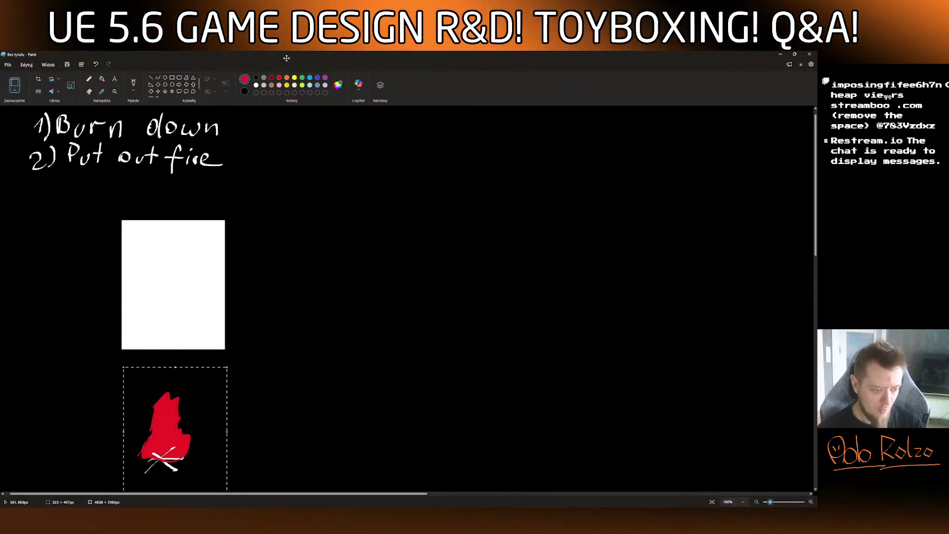
left_click(102, 78)
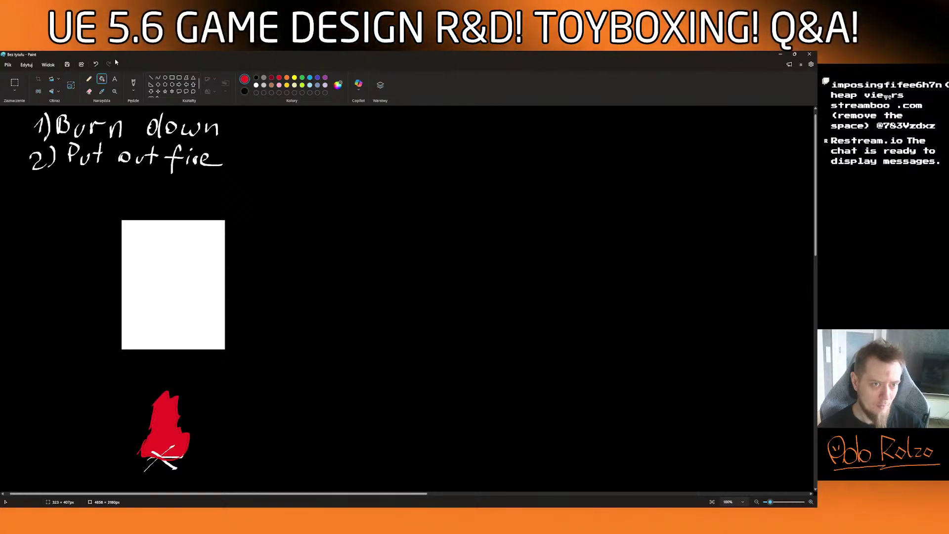
left_click(256, 85)
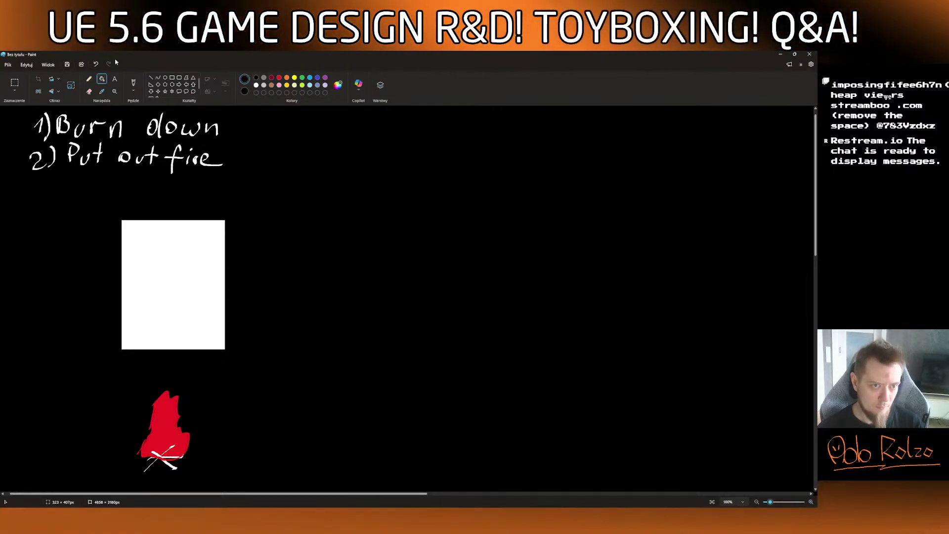
left_click(173, 285)
Draw three wavy white heat lines rising just above the red flame.
left_click(256, 85)
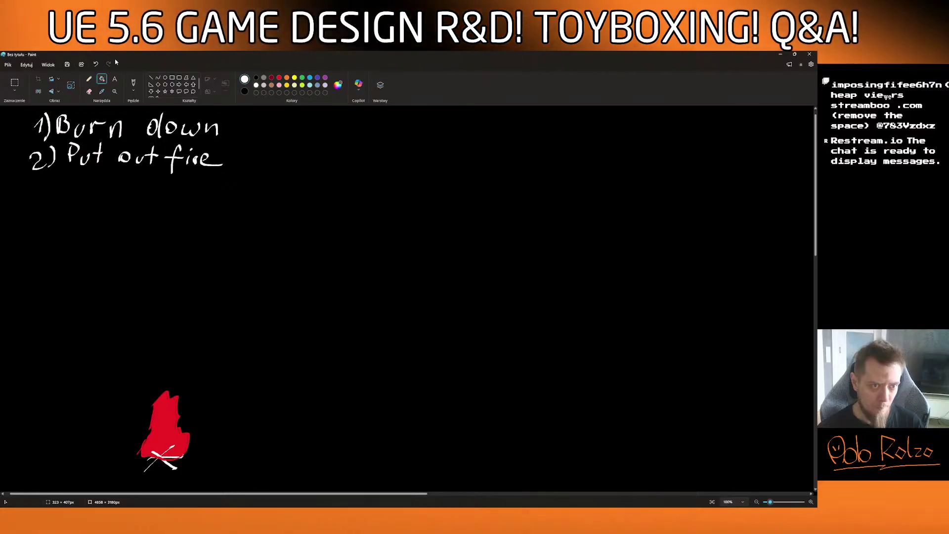
left_click(133, 84)
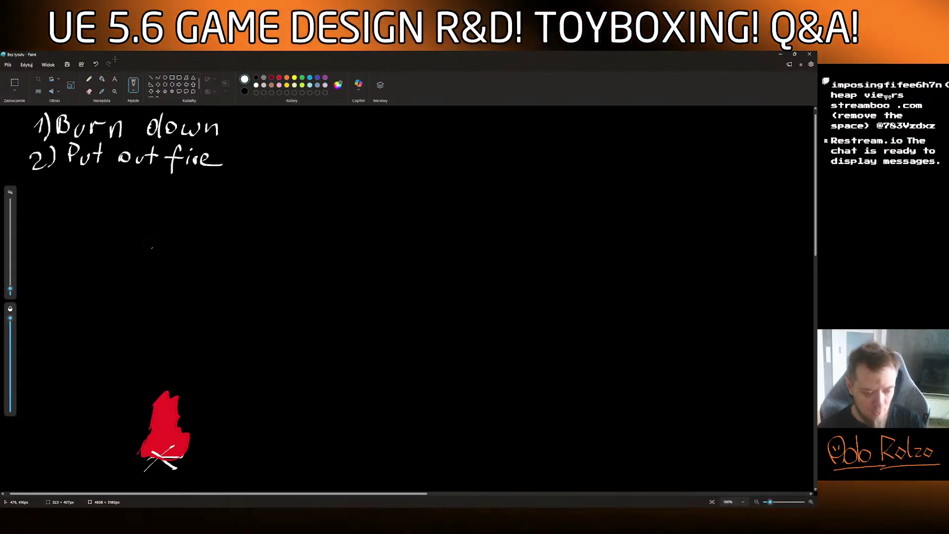
mouse_move(161, 374)
left_mouse_down()
mouse_move(159, 383)
mouse_move(157, 351)
mouse_move(169, 375)
mouse_move(174, 345)
left_mouse_up()
left_click_drag(189, 385, 189, 340)
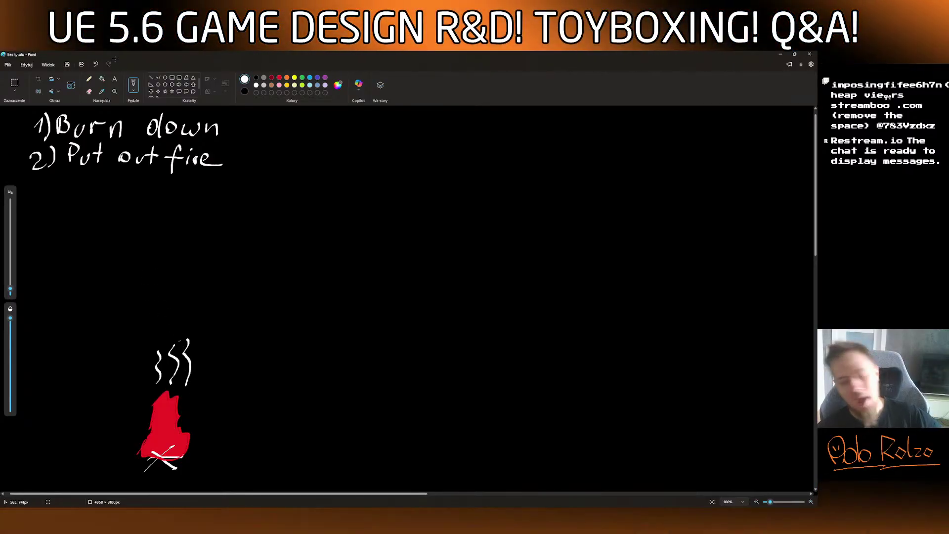
Draw a white hot-air balloon outline with an open neck above the heat lines, and add three wavy lines inside it.
mouse_move(170, 310)
left_mouse_down()
mouse_move(166, 330)
mouse_move(169, 312)
mouse_move(140, 308)
mouse_move(137, 257)
mouse_move(202, 274)
mouse_move(187, 312)
left_mouse_up()
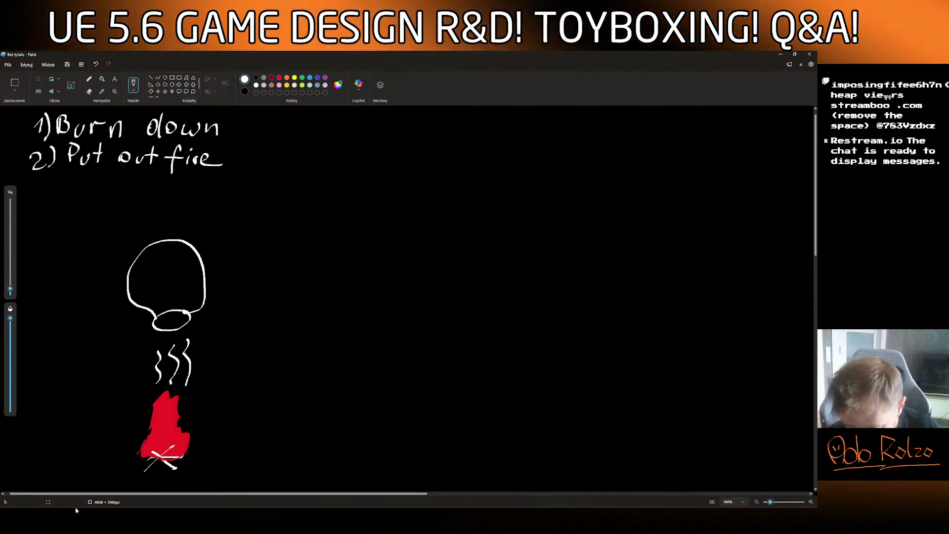
mouse_move(77, 510)
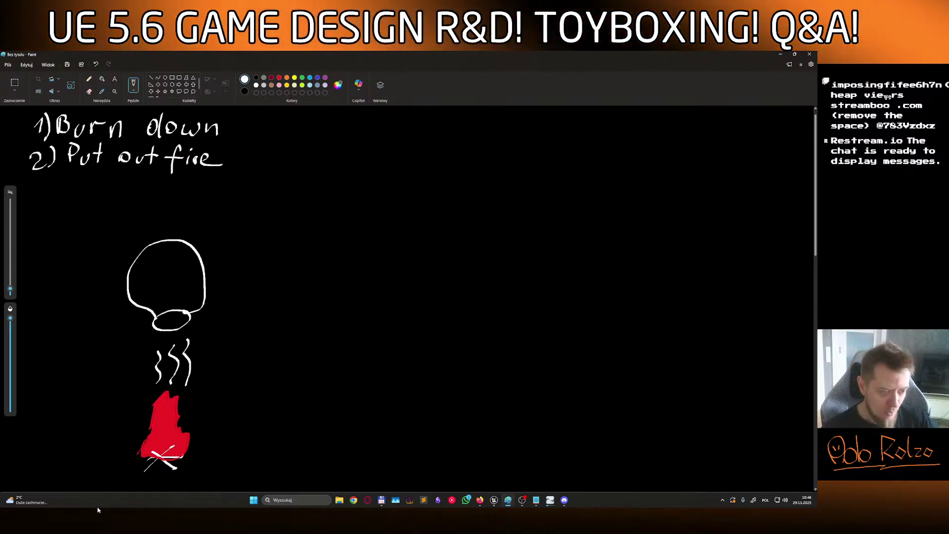
mouse_move(158, 299)
left_mouse_down()
mouse_move(159, 273)
mouse_move(169, 297)
mouse_move(175, 275)
left_mouse_up()
left_click_drag(182, 273, 184, 296)
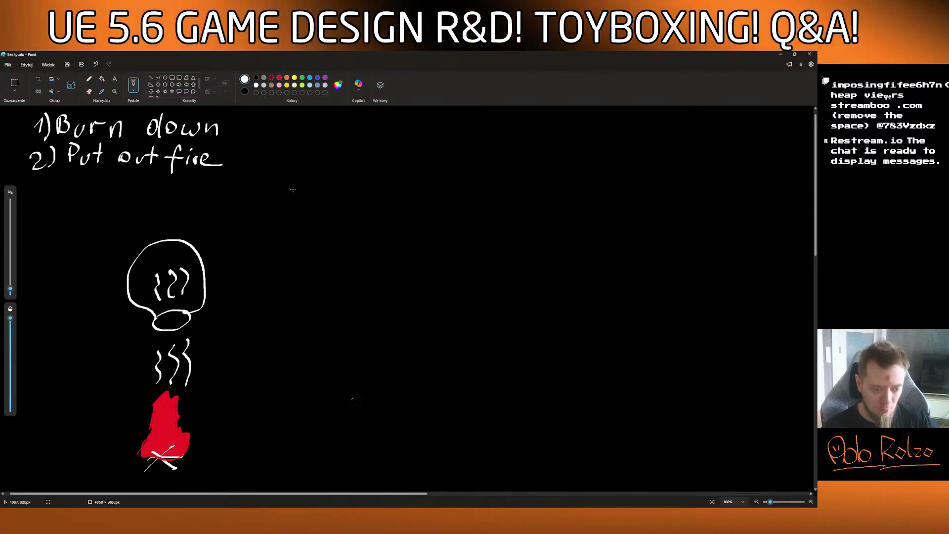
Sketch a second campfire and balloon with inner heat lines beside the first, topped by a horn-shaped device blowing three circles.
mouse_move(337, 385)
left_mouse_down()
mouse_move(349, 387)
mouse_move(333, 325)
mouse_move(354, 364)
left_mouse_up()
mouse_move(320, 325)
left_mouse_down()
mouse_move(355, 300)
mouse_move(324, 320)
mouse_move(322, 306)
mouse_move(296, 291)
mouse_move(346, 229)
mouse_move(372, 276)
mouse_move(352, 291)
left_mouse_up()
mouse_move(320, 248)
left_mouse_down()
mouse_move(316, 285)
mouse_move(332, 284)
left_mouse_up()
left_click_drag(355, 250, 344, 273)
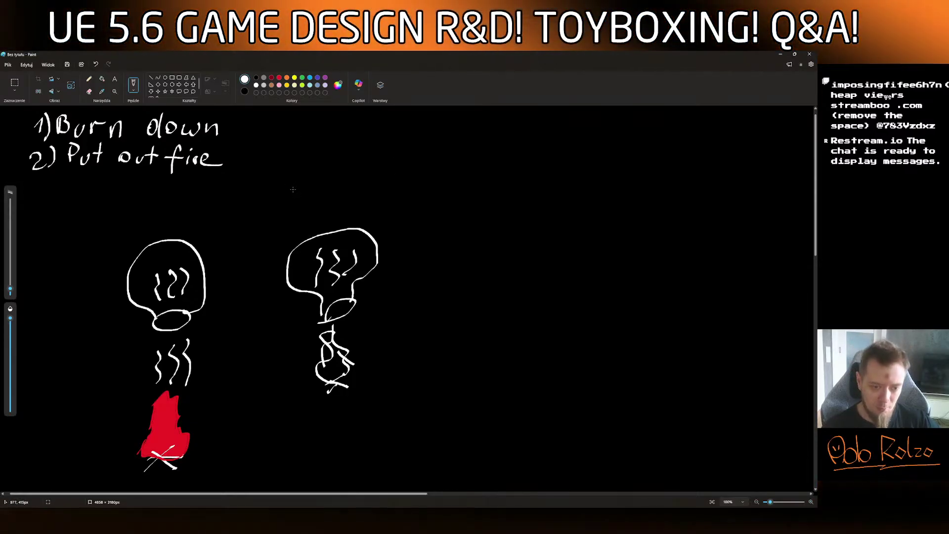
mouse_move(313, 239)
left_mouse_down()
mouse_move(308, 215)
mouse_move(341, 224)
mouse_move(321, 238)
mouse_move(307, 199)
mouse_move(343, 198)
mouse_move(310, 179)
mouse_move(310, 200)
mouse_move(278, 168)
mouse_move(282, 214)
mouse_move(310, 198)
mouse_move(255, 205)
mouse_move(244, 191)
mouse_move(189, 201)
mouse_move(150, 186)
left_mouse_up()
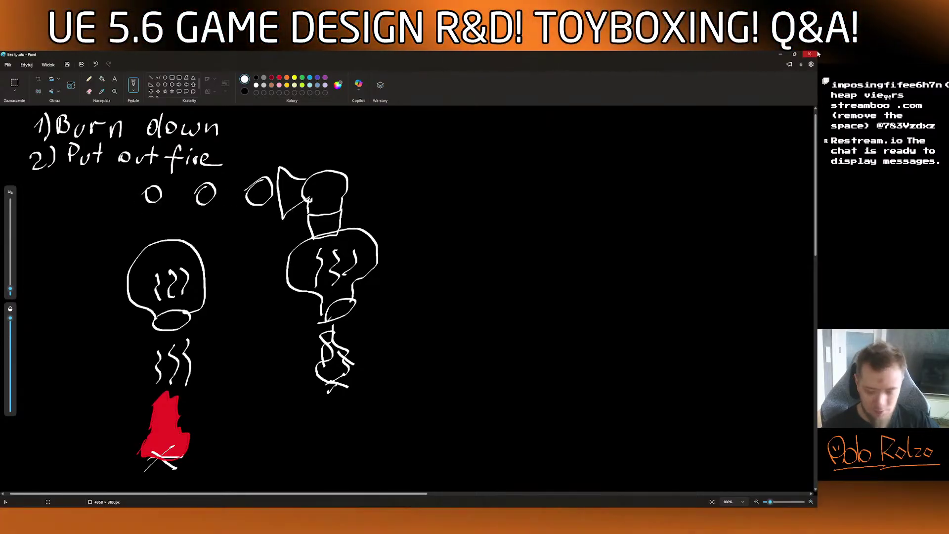
Switch to the Unreal Editor and play the FlamePropagationRange level.
mouse_move(796, 54)
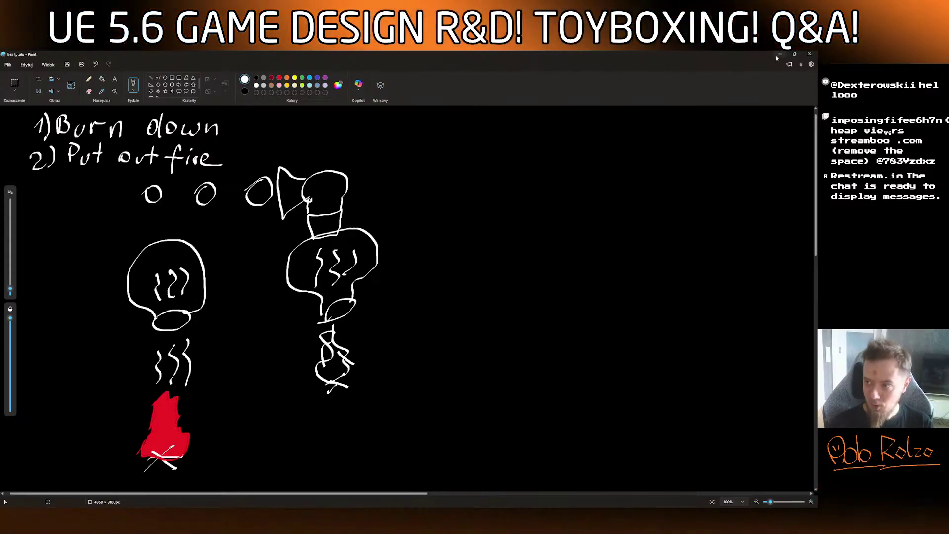
left_click(780, 55)
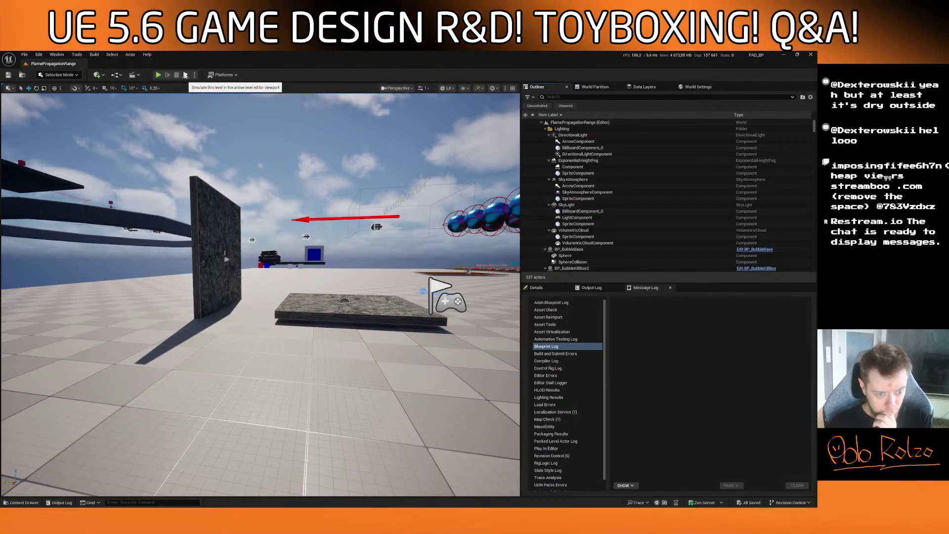
key("alt+p")
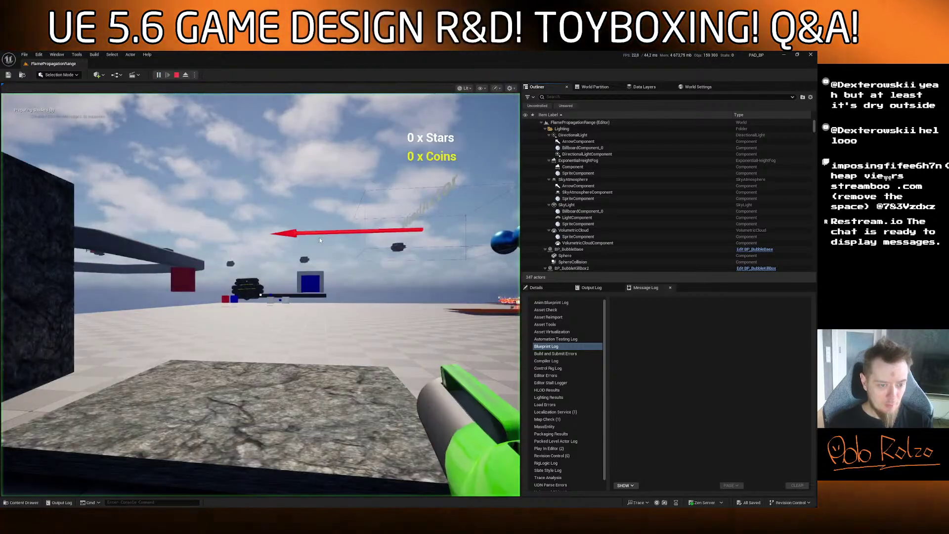
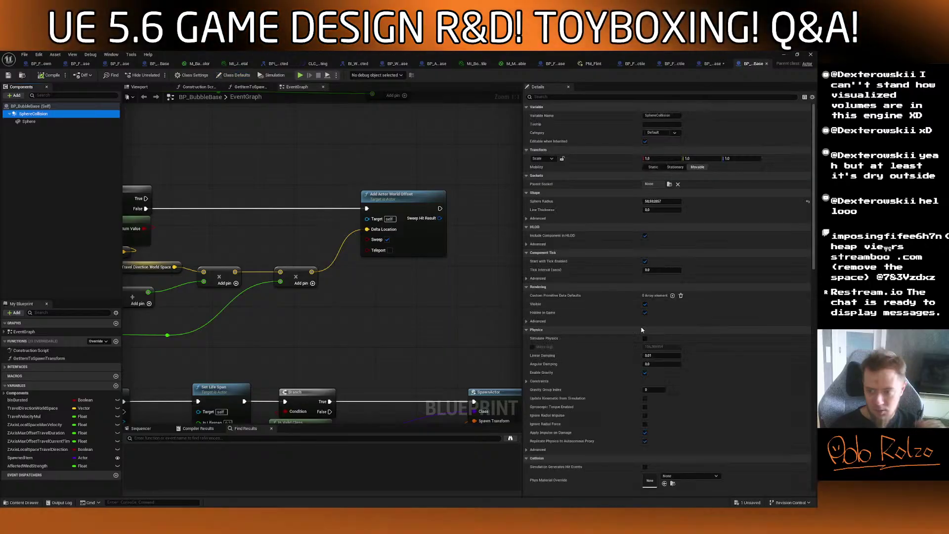
Review the collision settings of BP_BubbleBase's SphereCollision, and open the project's Engine Collision settings with the Preset list expanded.
scroll(655, 278, "down", 10)
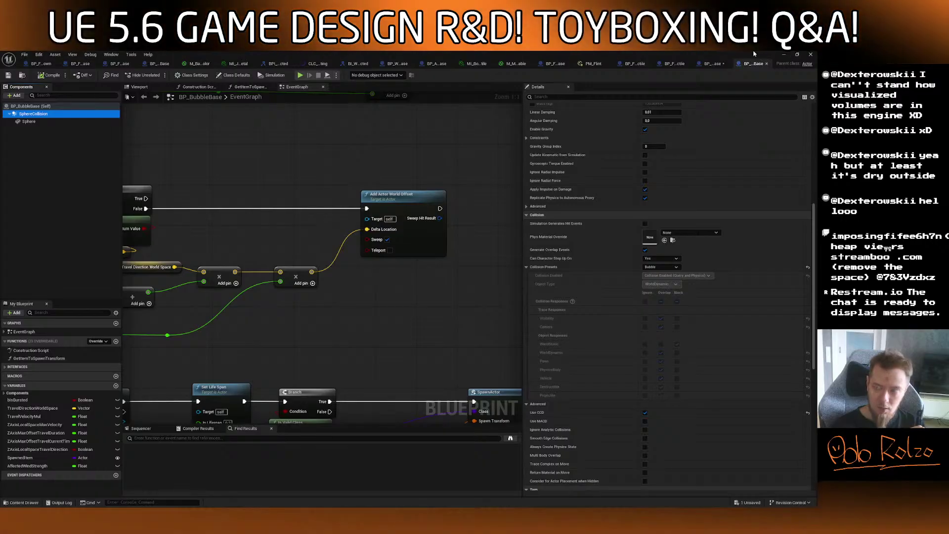
double_click(754, 53)
left_click(39, 55)
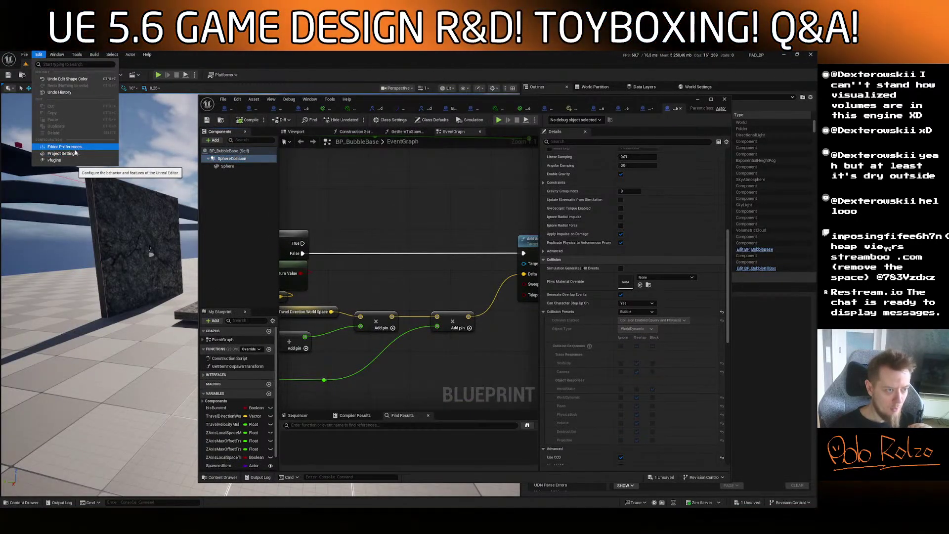
left_click(75, 153)
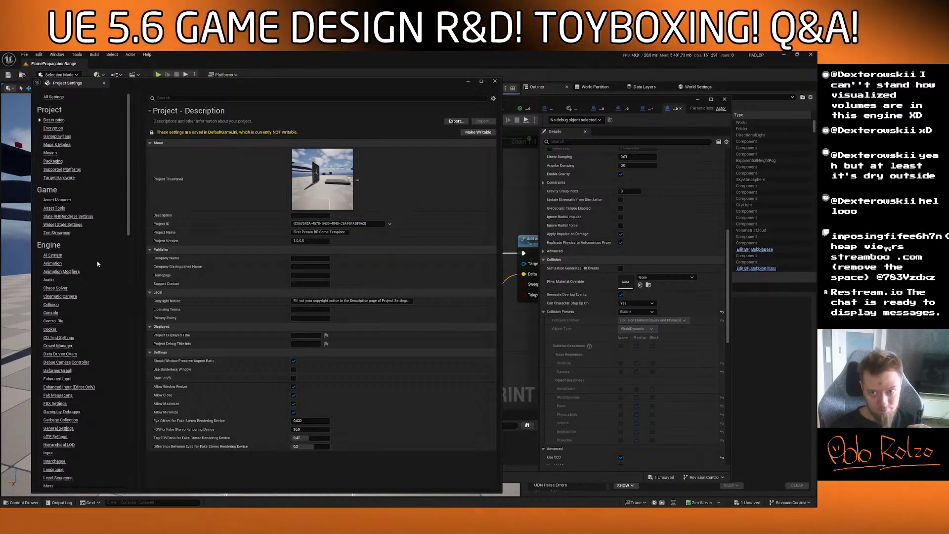
scroll(74, 248, "down", 3)
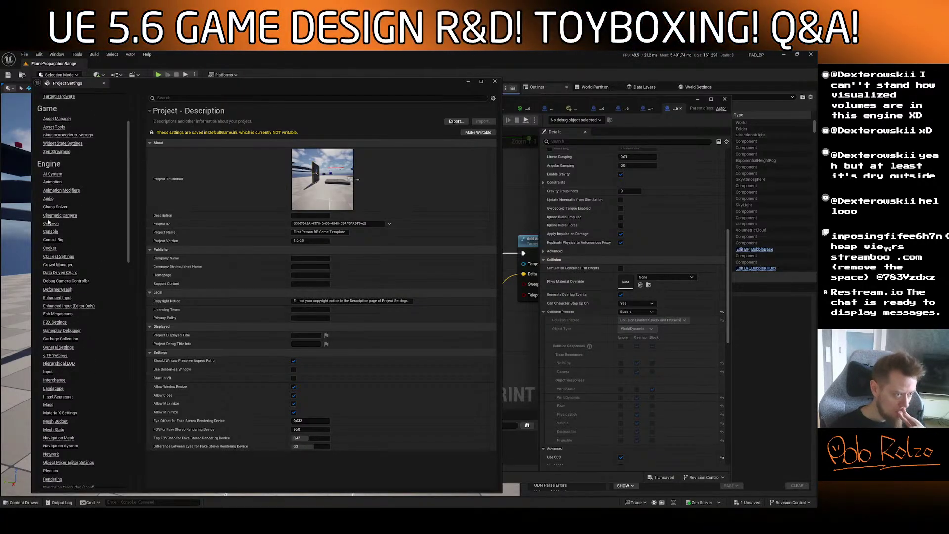
left_click(50, 223)
left_click(150, 222)
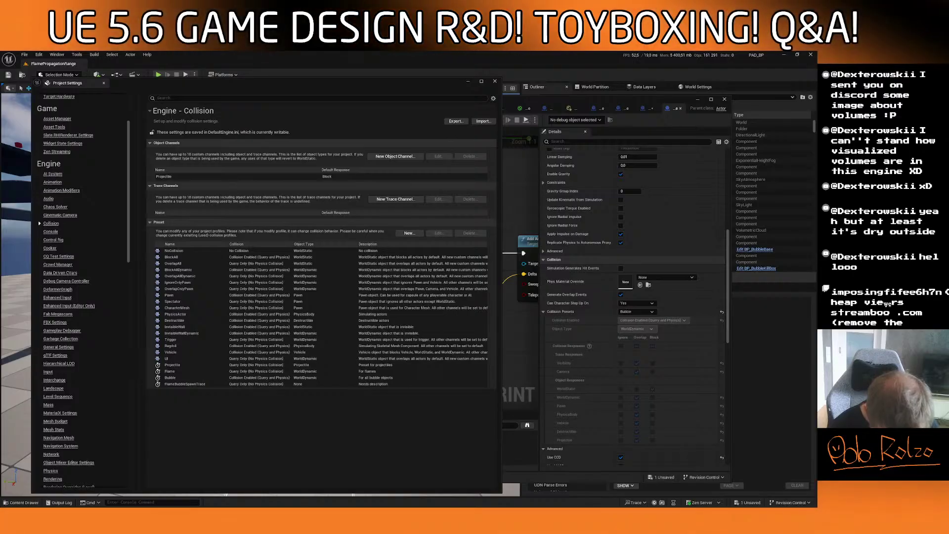
Switch to Discord, view the volume visualization image in the general channel, react with rolling_on_the_floor_laughing, and return to the Unreal Editor.
left_click_drag(366, 531, 375, 77)
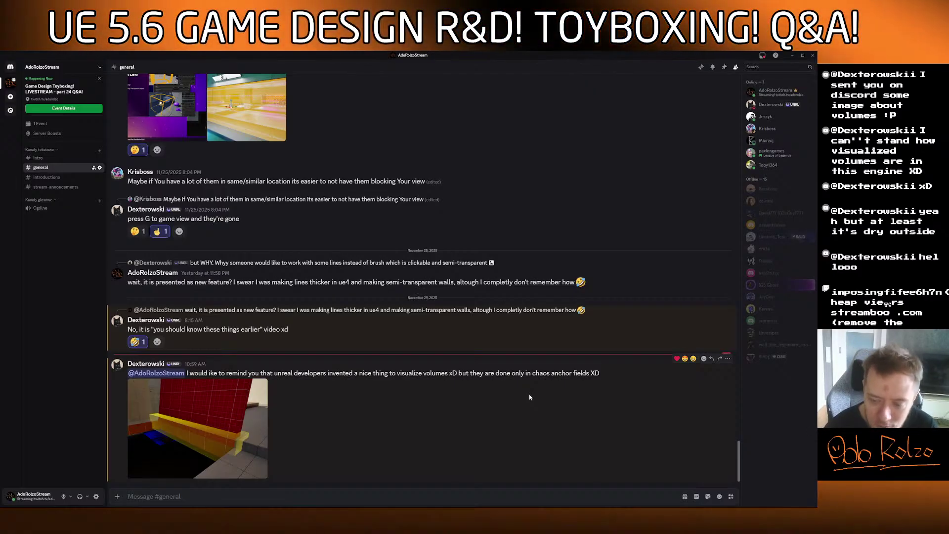
left_click(261, 410)
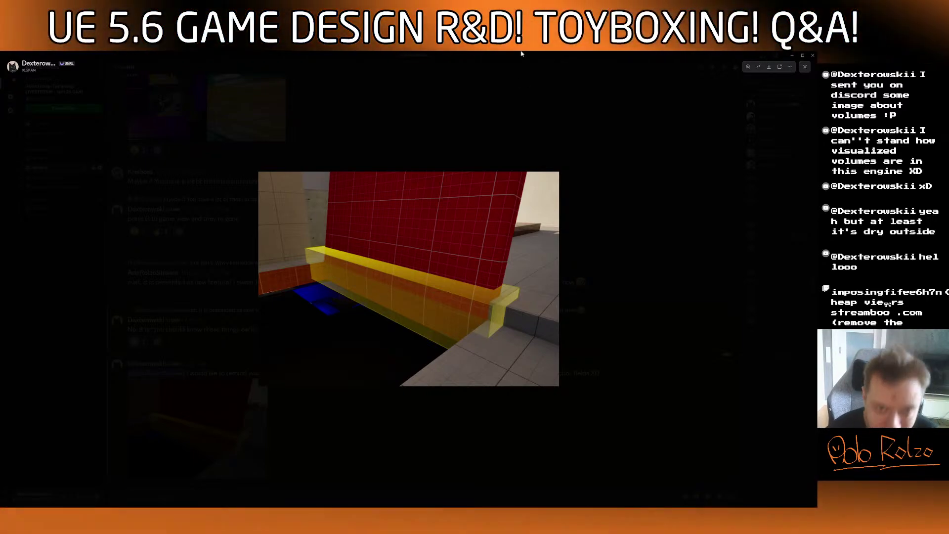
left_click(508, 124)
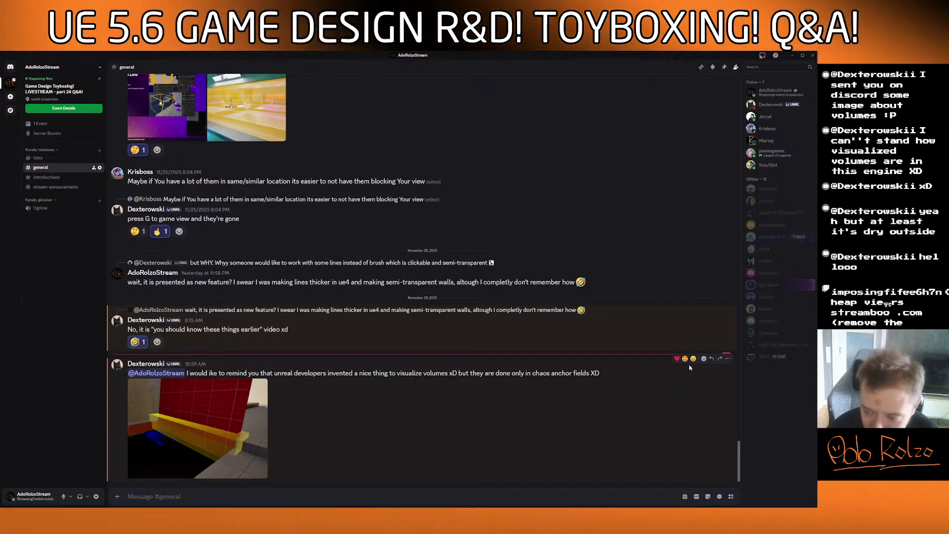
left_click(703, 358)
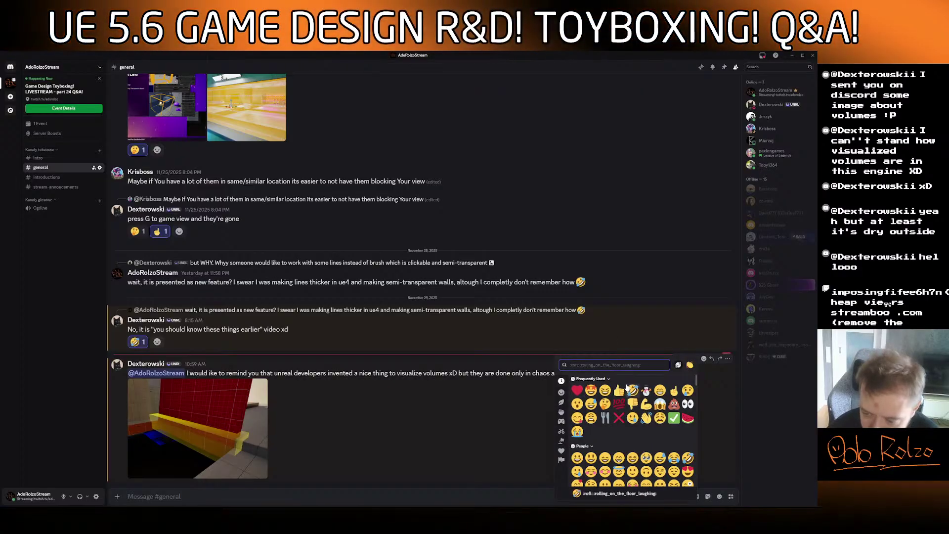
left_click(633, 391)
key("alt+Tab")
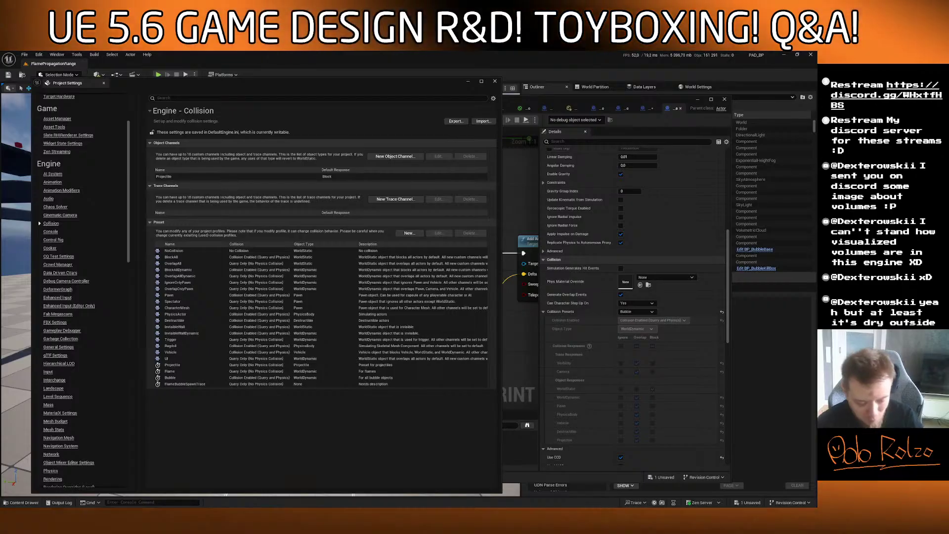
left_click_drag(430, 507, 325, 81)
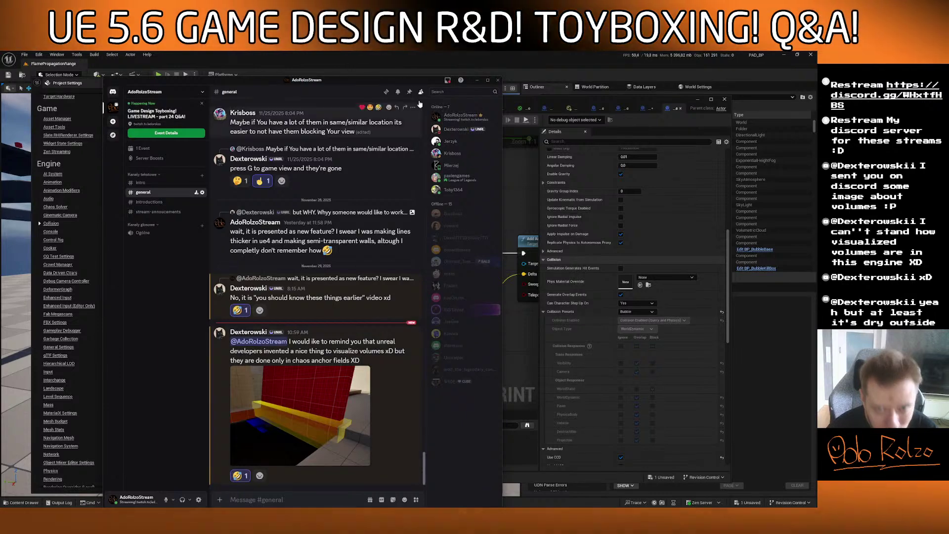
left_click_drag(408, 85, 297, 532)
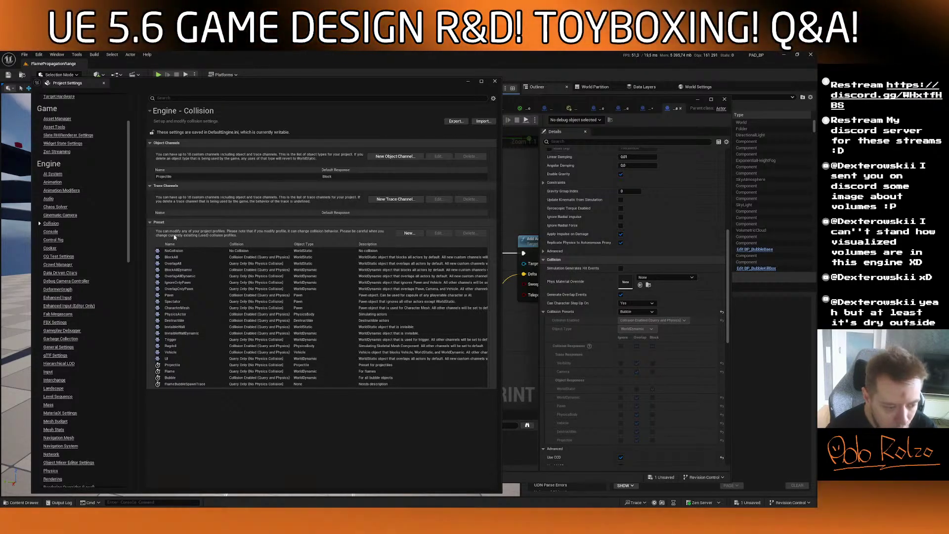
Start a new collision preset named HotAir with collision set to Collision Enabled (Query and Physics).
left_click(409, 233)
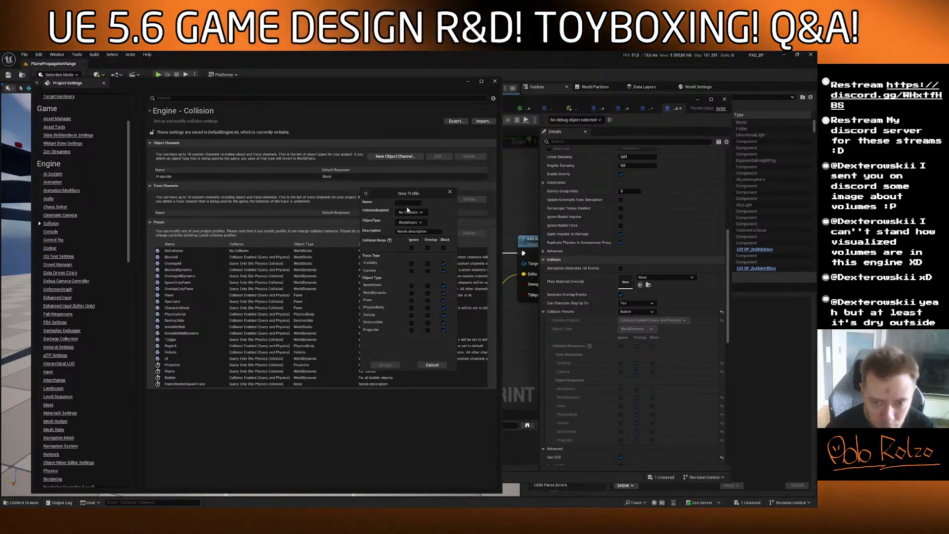
type("HotAir")
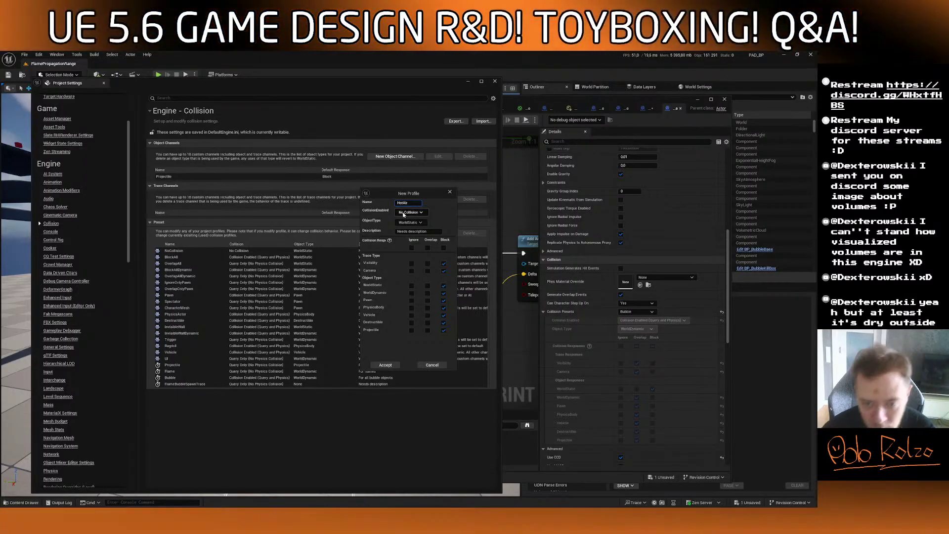
left_click(404, 212)
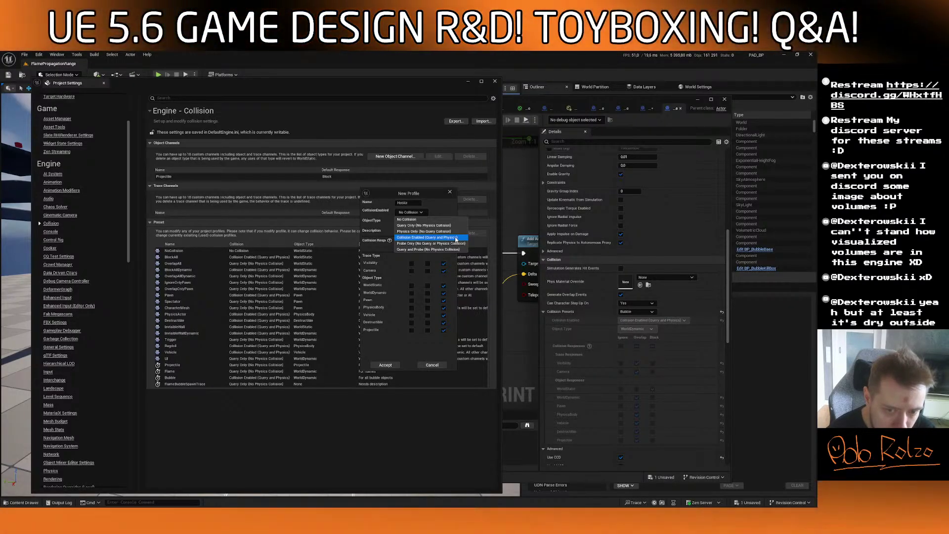
left_click(454, 237)
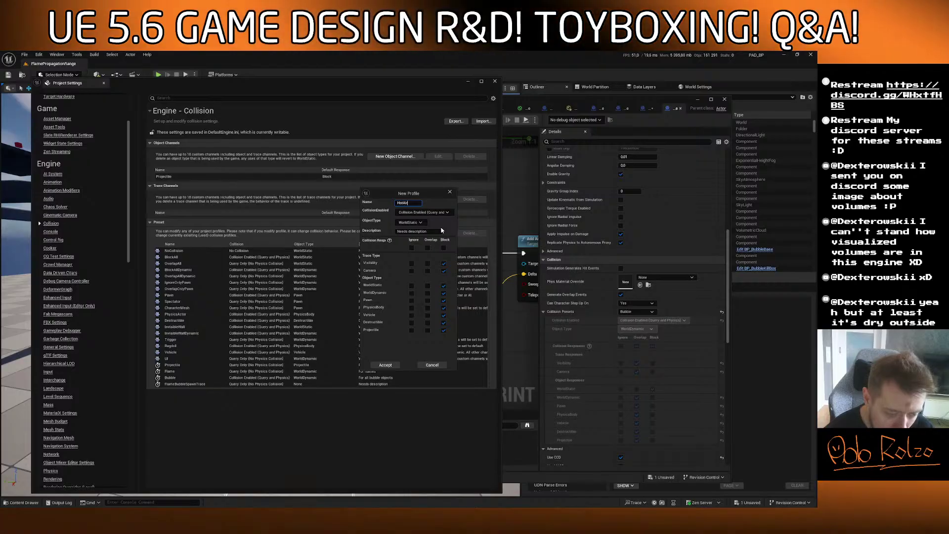
left_click(433, 233)
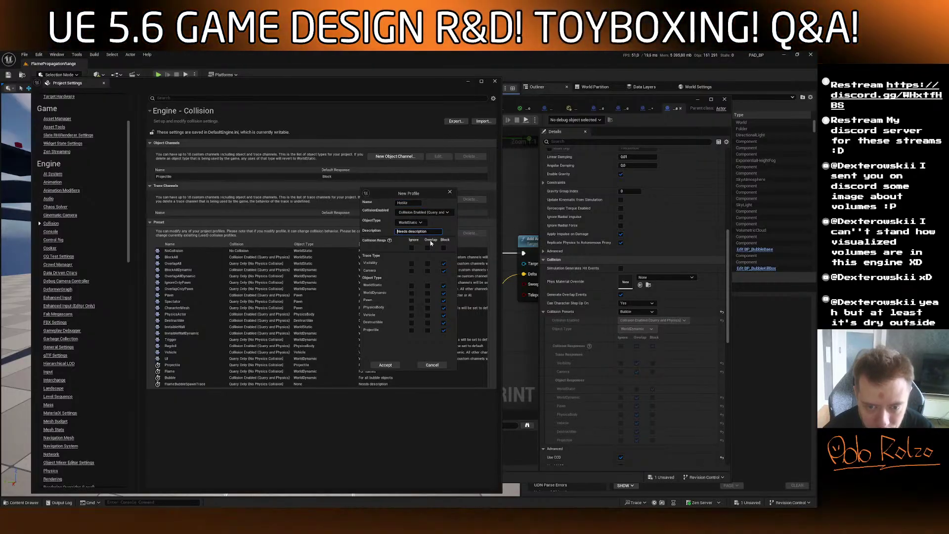
left_click_drag(430, 231, 308, 226)
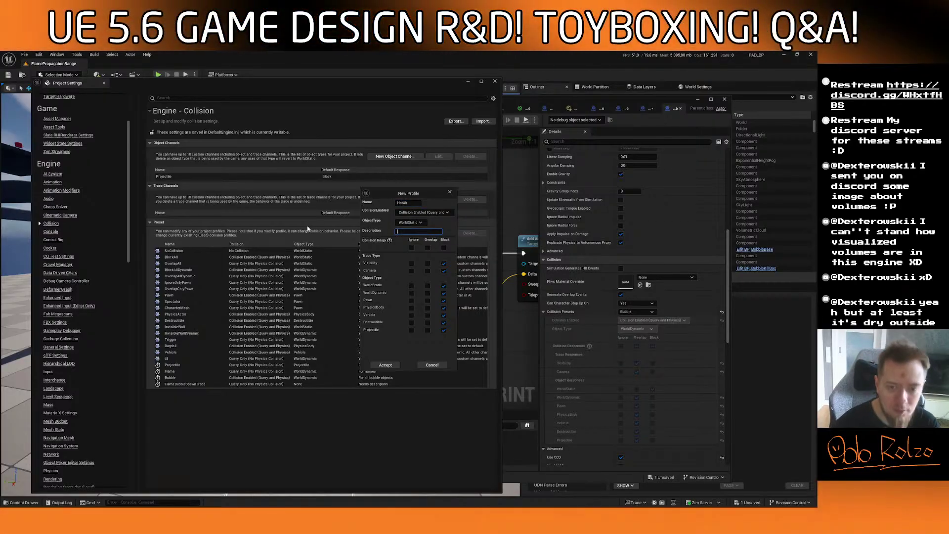
Keep the HotAir preset's object type as WorldStatic, make it overlap only WorldDynamic and ignore all other channels, and accept the profile.
left_click(419, 223)
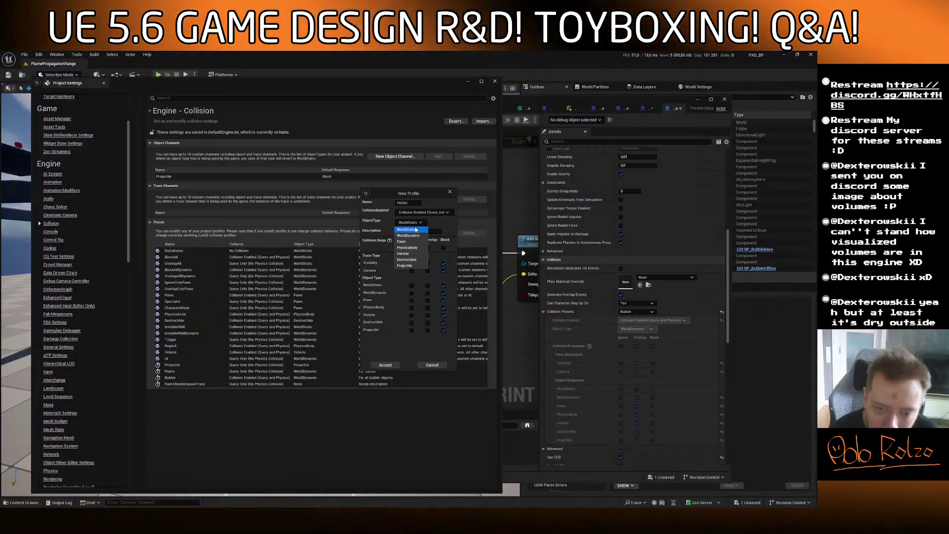
left_click(416, 230)
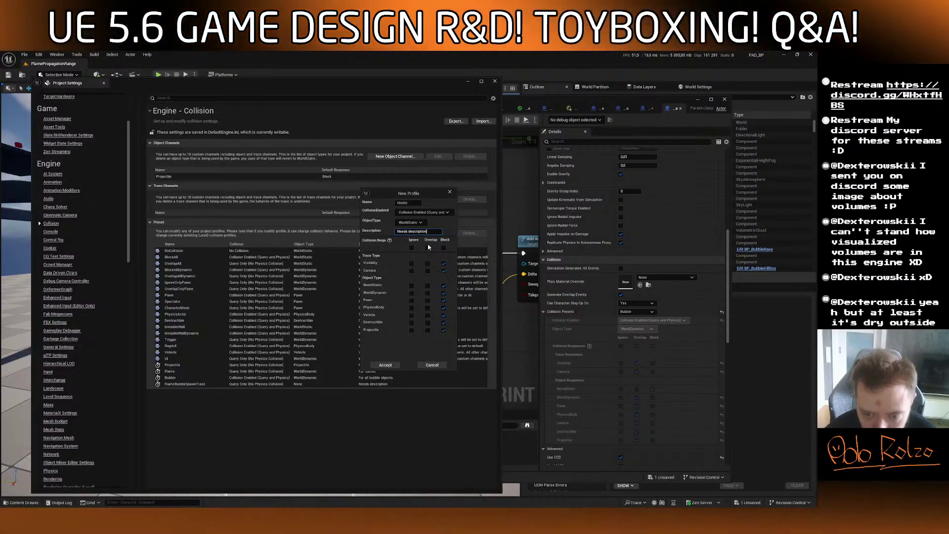
left_click(428, 248)
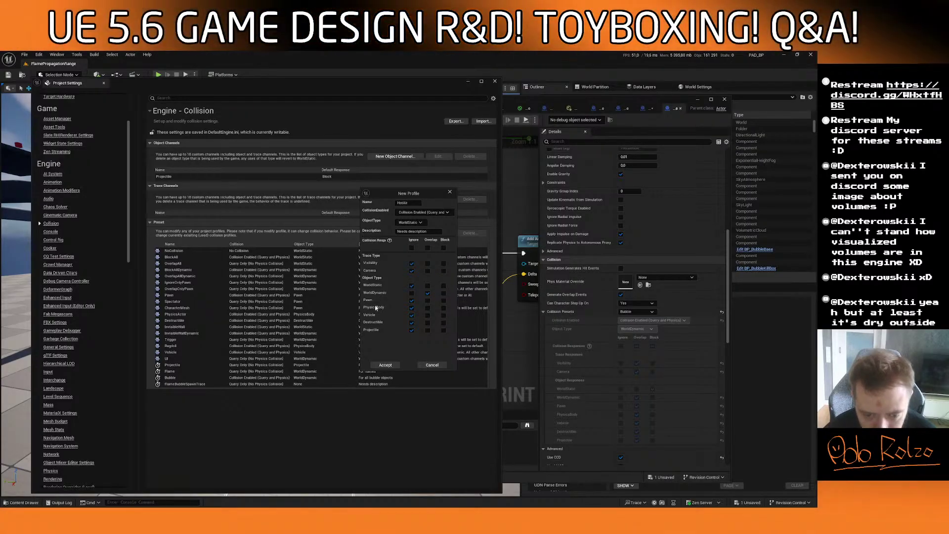
left_click(395, 364)
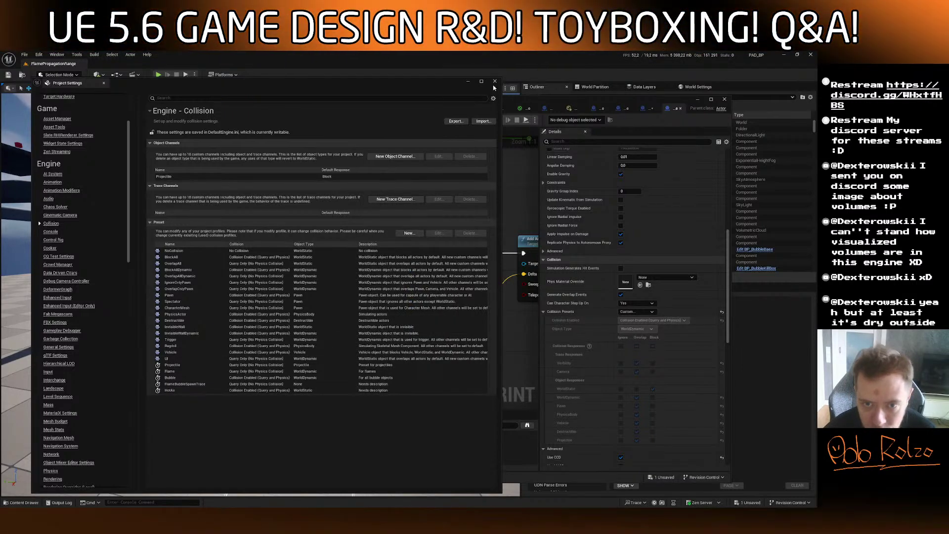
Close the project settings, compile and save the BP_HotAirBase blueprint, and open its Box component's Collision Presets list.
left_click(495, 81)
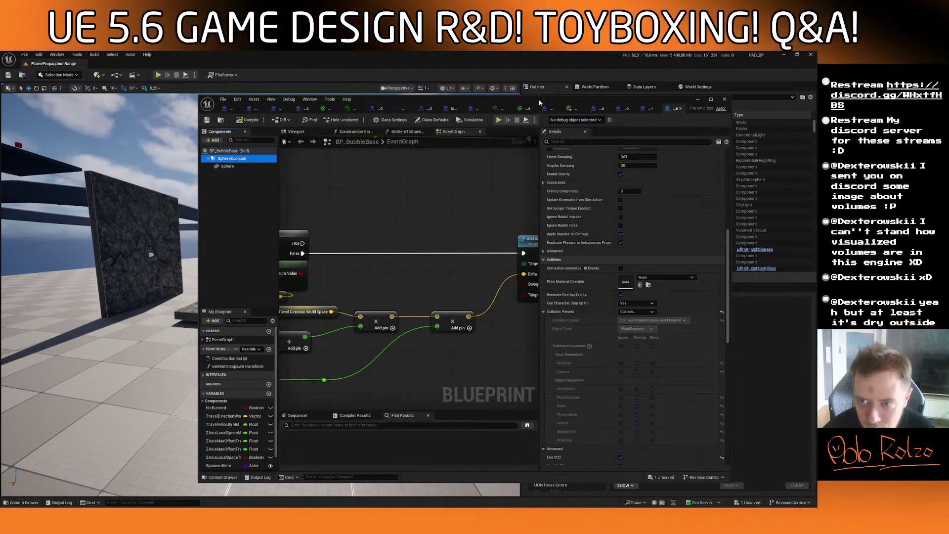
left_click_drag(539, 102, 440, 98)
scroll(464, 214, "down", 3)
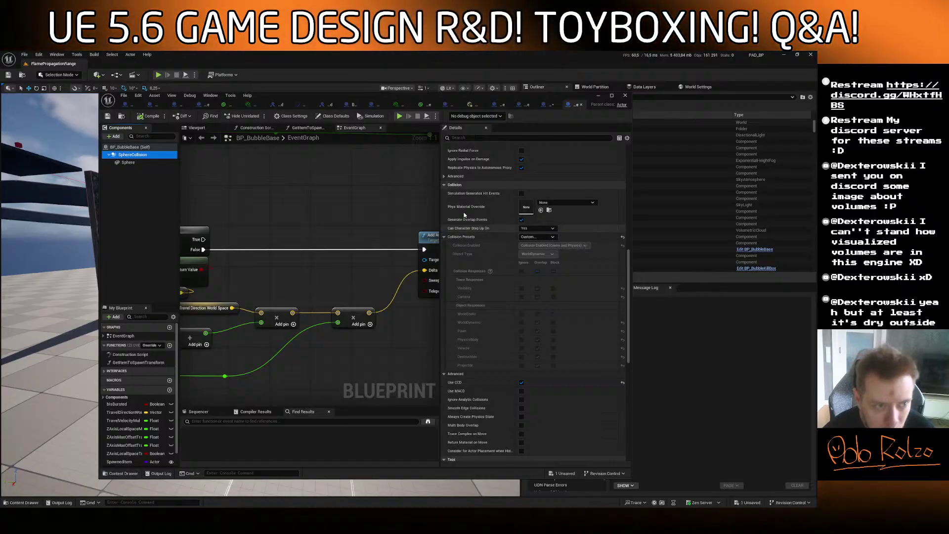
left_click(574, 105)
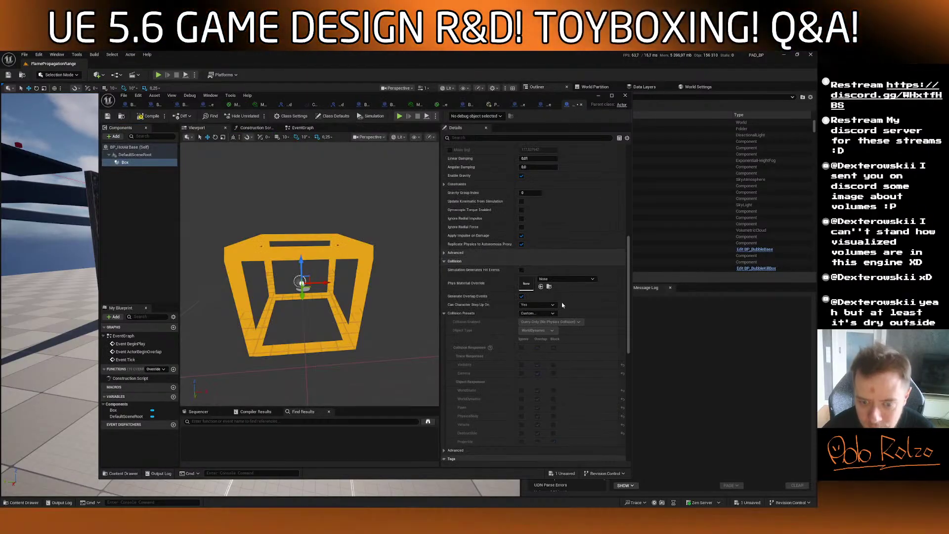
left_click(538, 313)
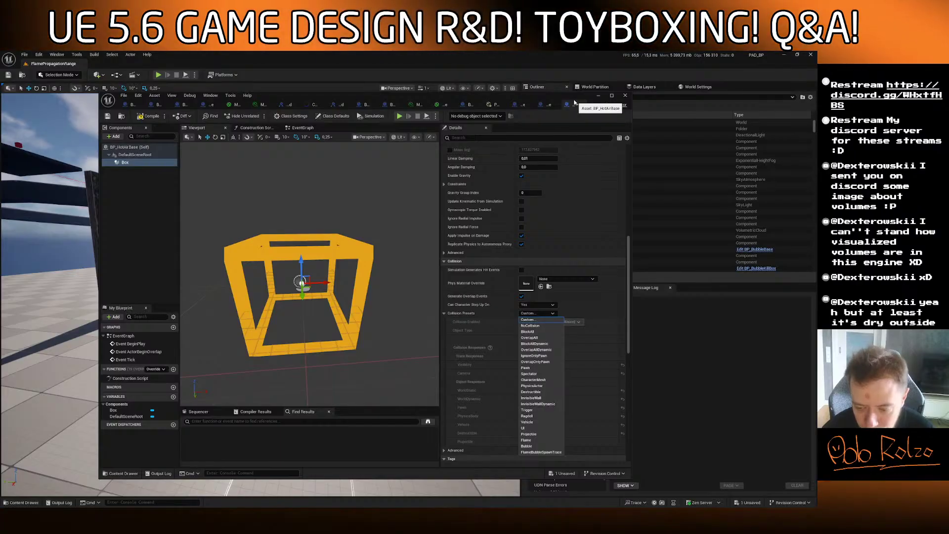
left_click_drag(581, 103, 560, 109)
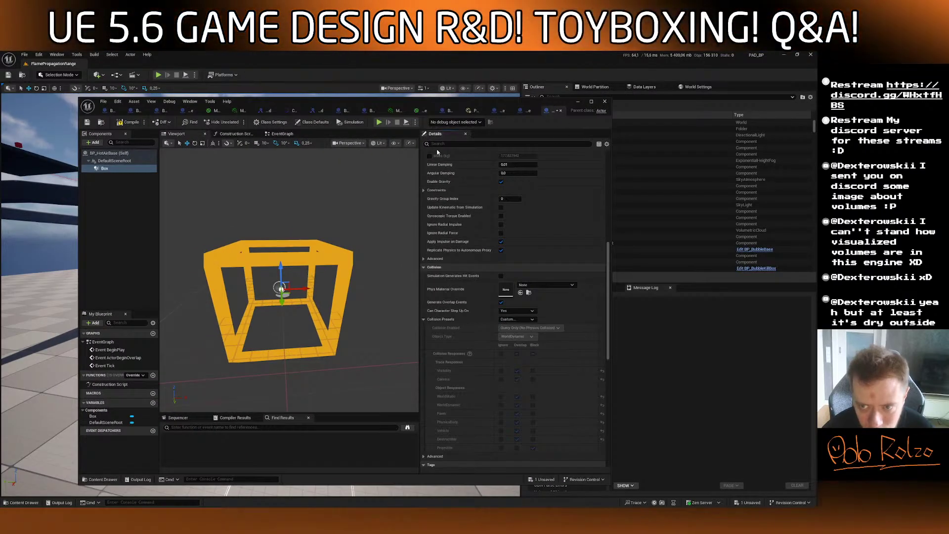
left_click(128, 122)
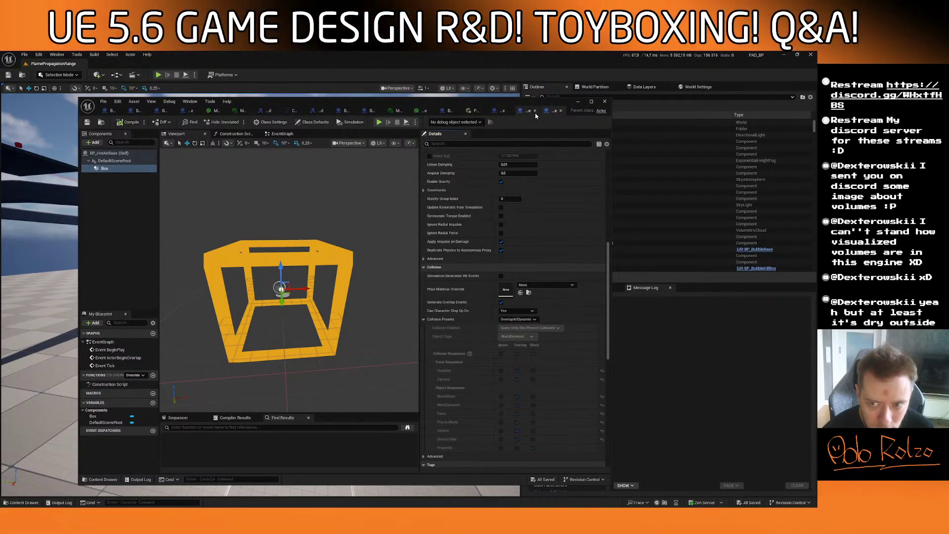
left_click(518, 319)
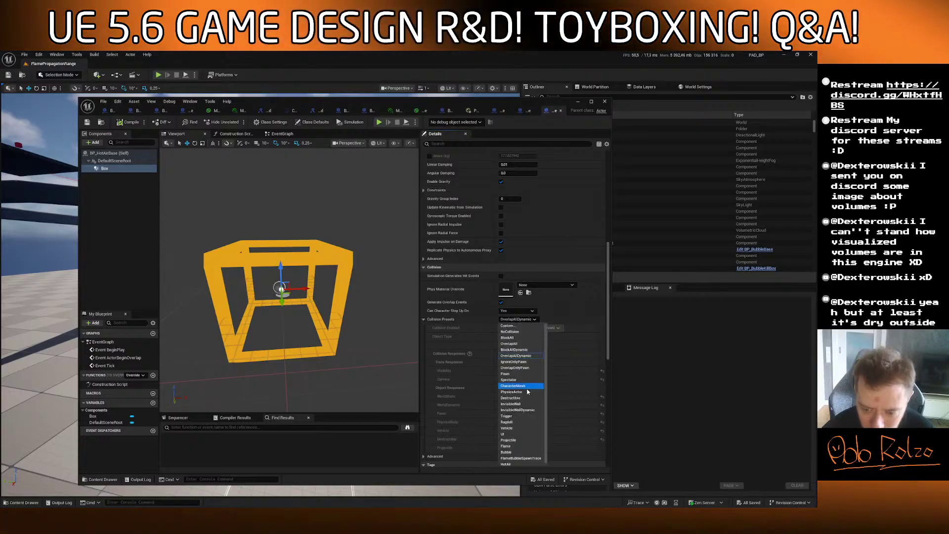
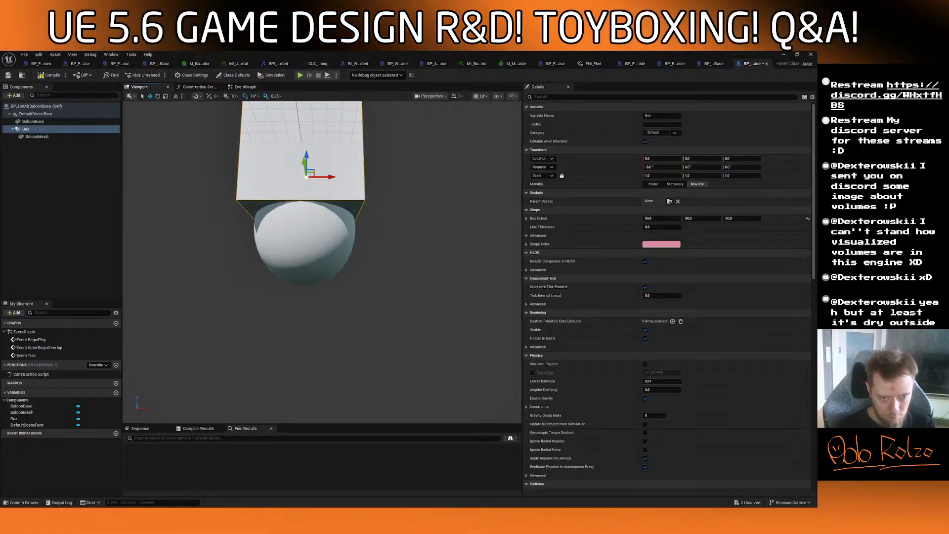
Compile and save the BP_HotAirBaloonBase blueprint, viewing its box and balloon base from farther away.
key("e")
right_click_drag(280, 323, 280, 323)
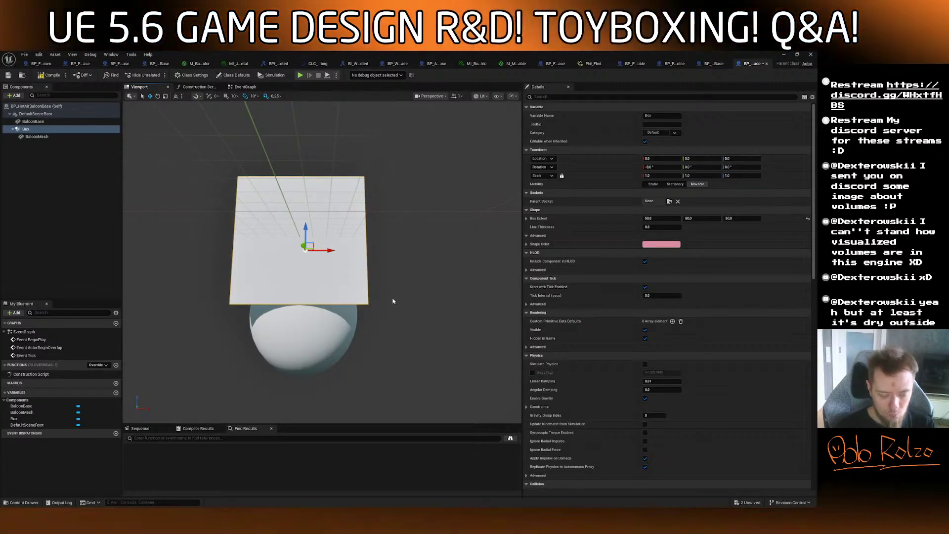
left_click(44, 77)
right_click_drag(396, 269, 396, 284)
key("s")
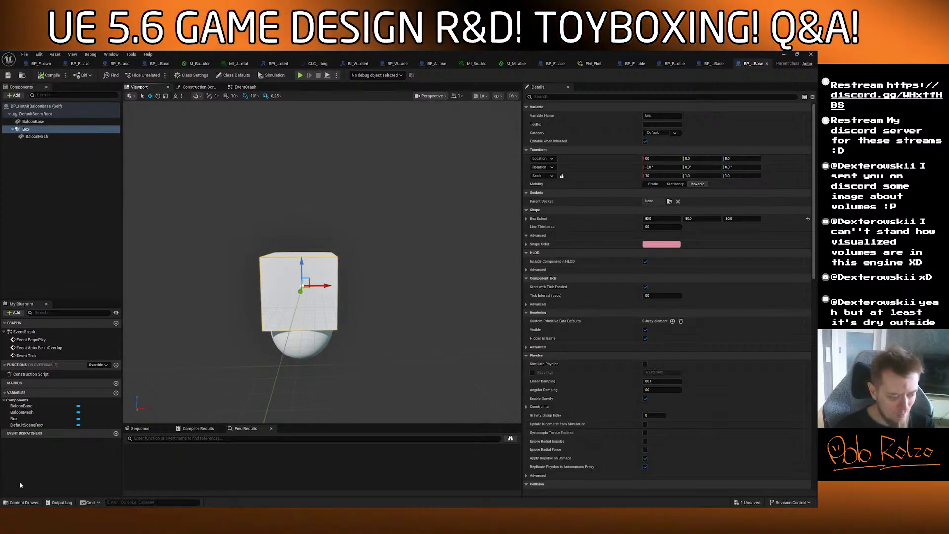
Create a folder named HotAirBaloon inside PrimaryAction/Cosmetics and open it.
key("ctrl+space")
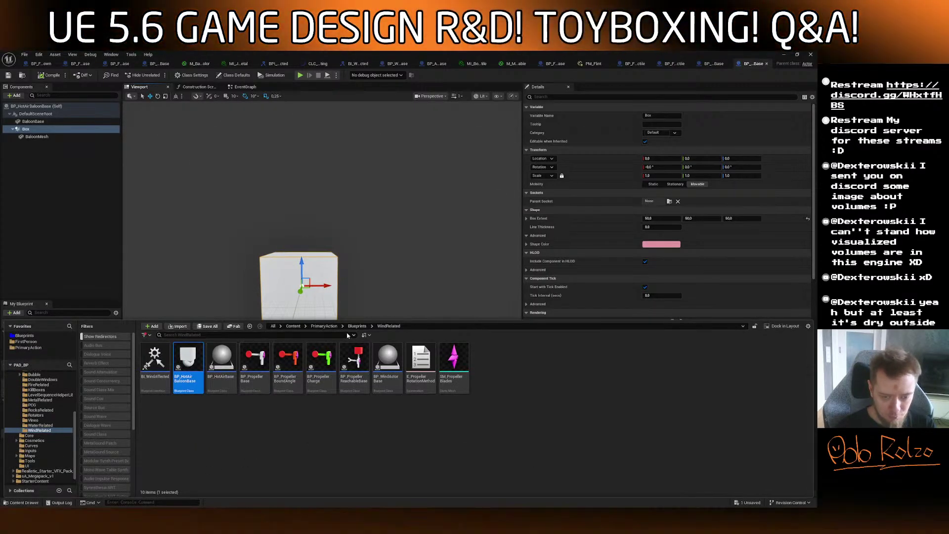
left_click(324, 326)
double_click(221, 359)
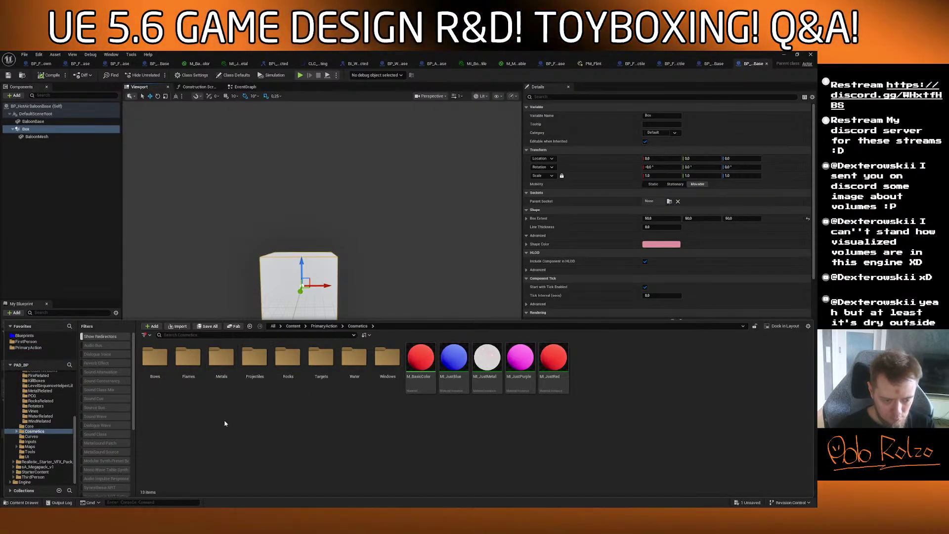
right_click(241, 423)
left_click(269, 206)
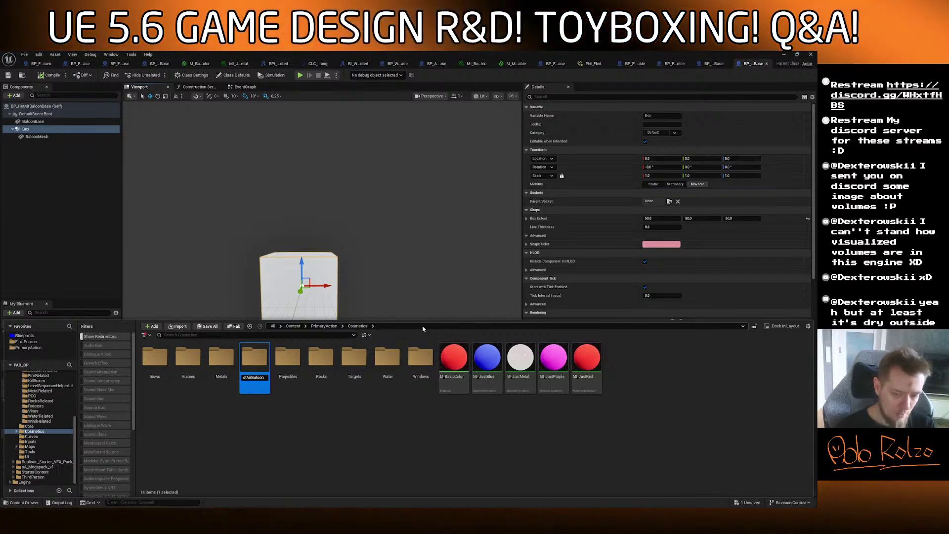
key("Return")
key("Return")
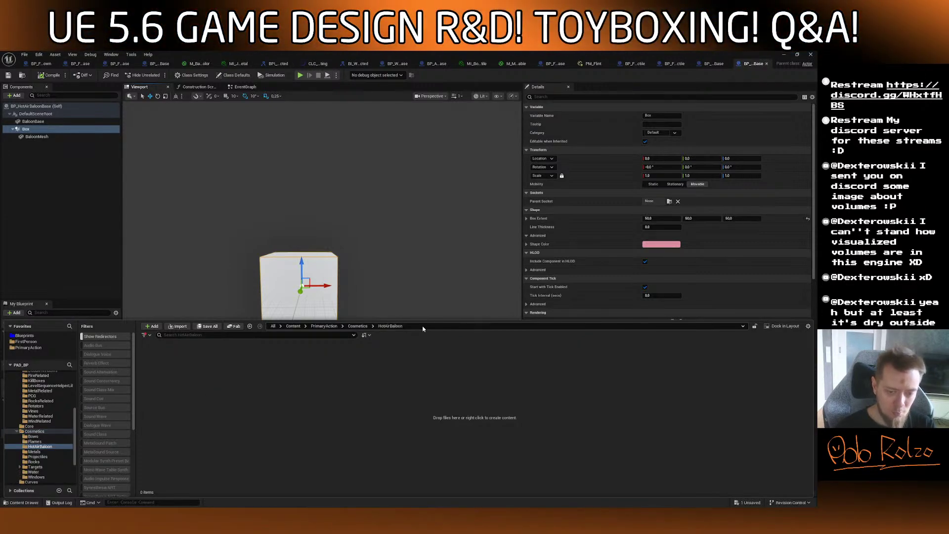
Create a material named M_HotAirBaloon in the HotAirBaloon folder and open its material graph.
left_click(37, 75)
left_click(20, 501)
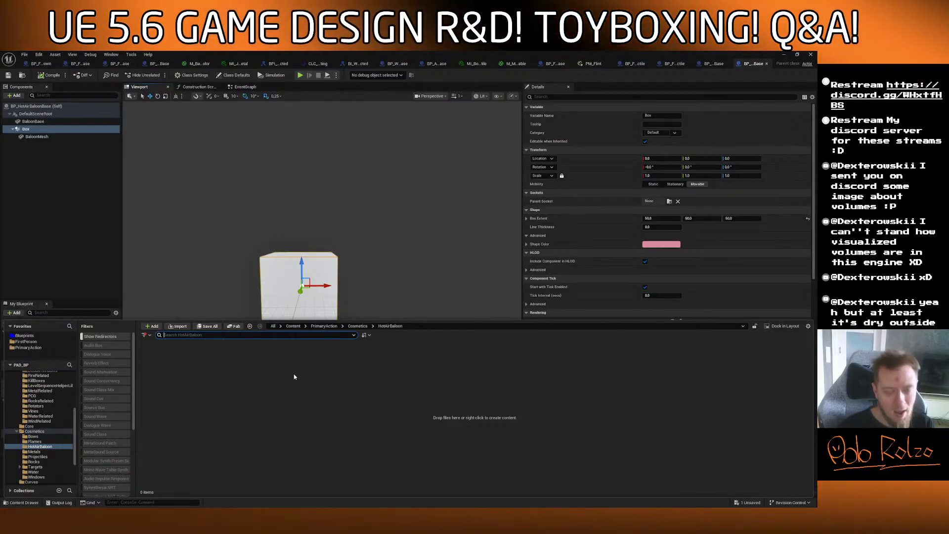
right_click(294, 377)
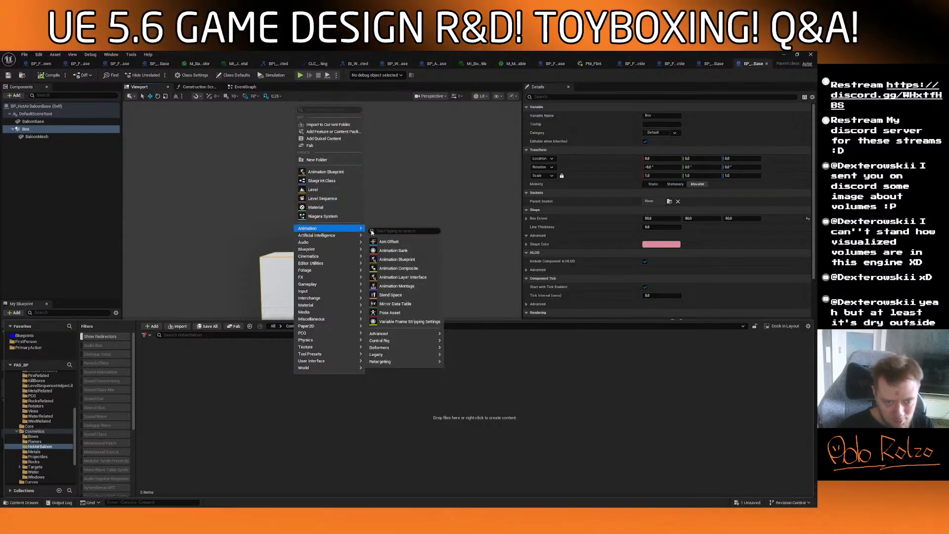
mouse_move(321, 249)
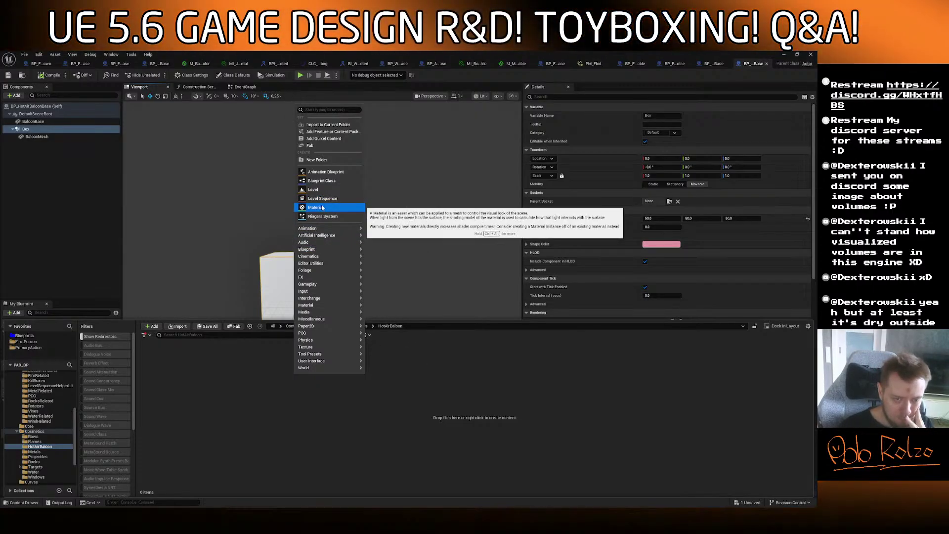
left_click(318, 207)
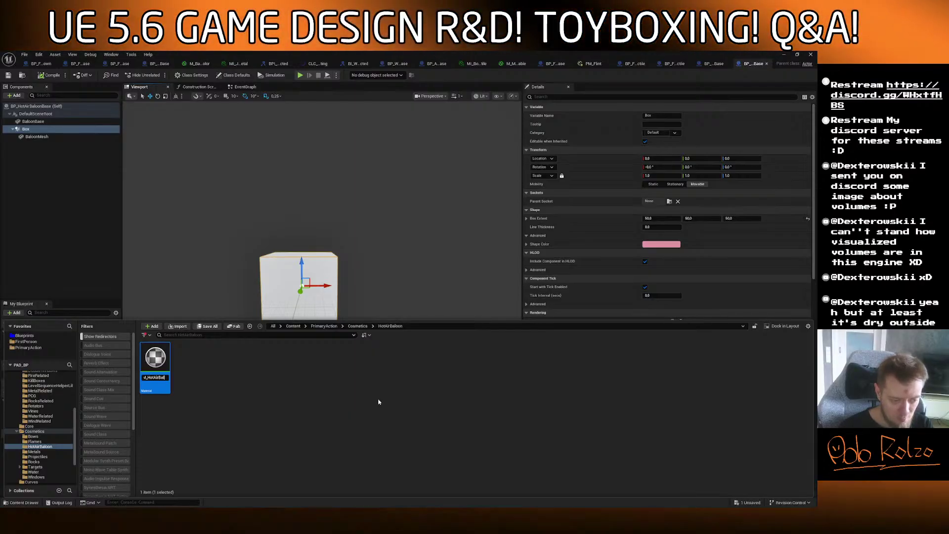
type("M_HotAirBaloon")
key("Return")
key("Return")
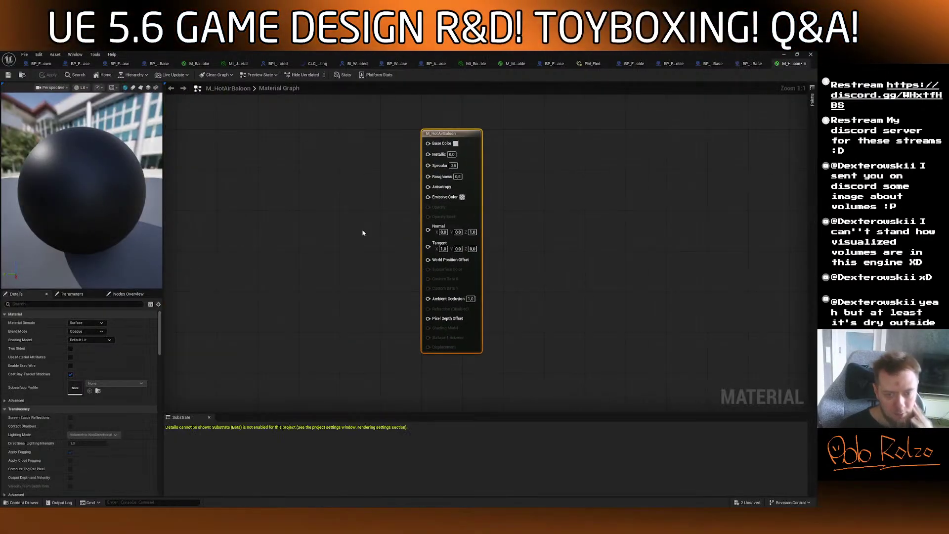
right_click_drag(295, 178, 282, 204)
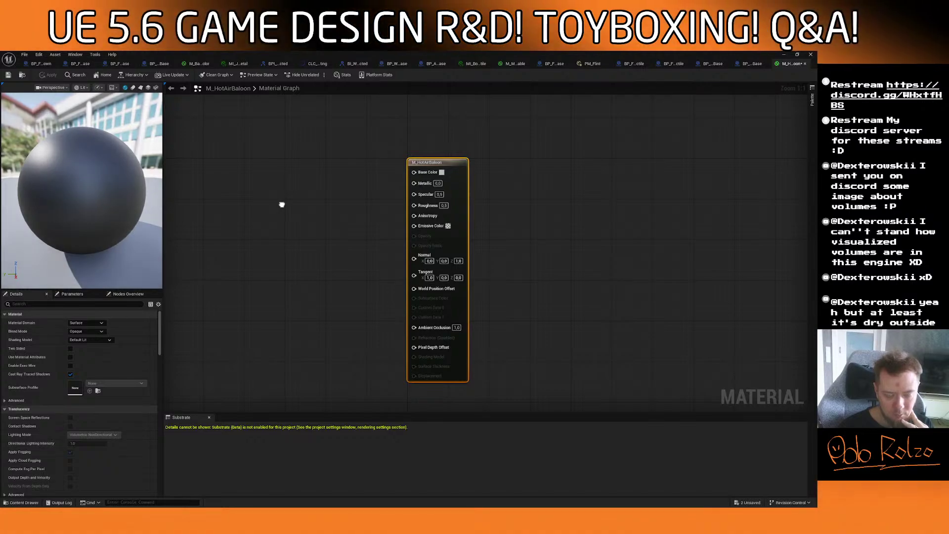
Search the material choices of the balloon blueprint's BaloonMesh component for "rubb" and return to the M_HotAirBaloon graph.
left_click(752, 63)
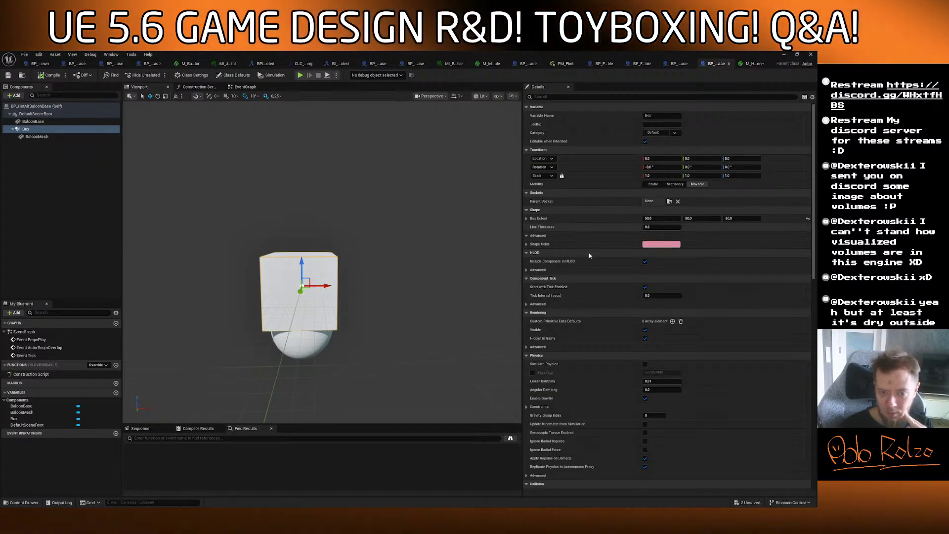
left_click(67, 136)
left_click(64, 129)
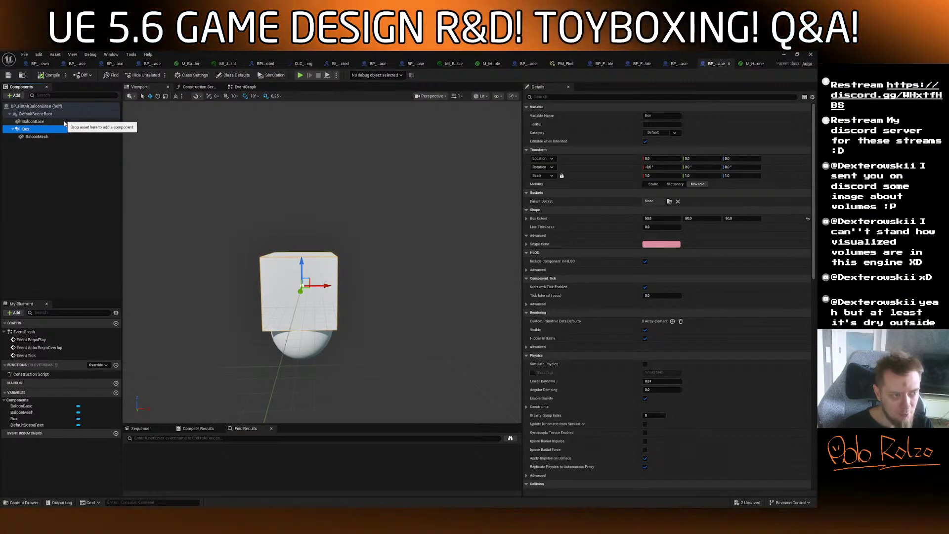
left_click(68, 136)
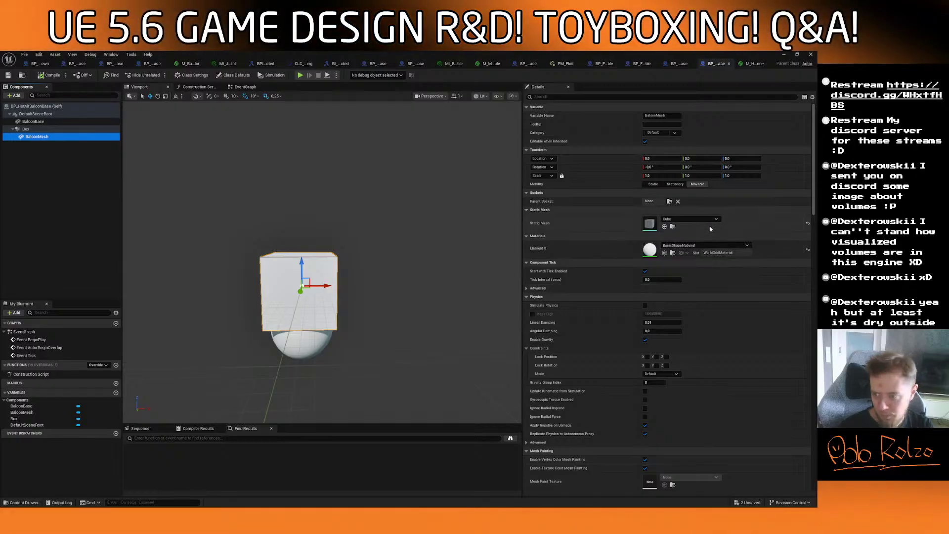
left_click(711, 246)
type("rub")
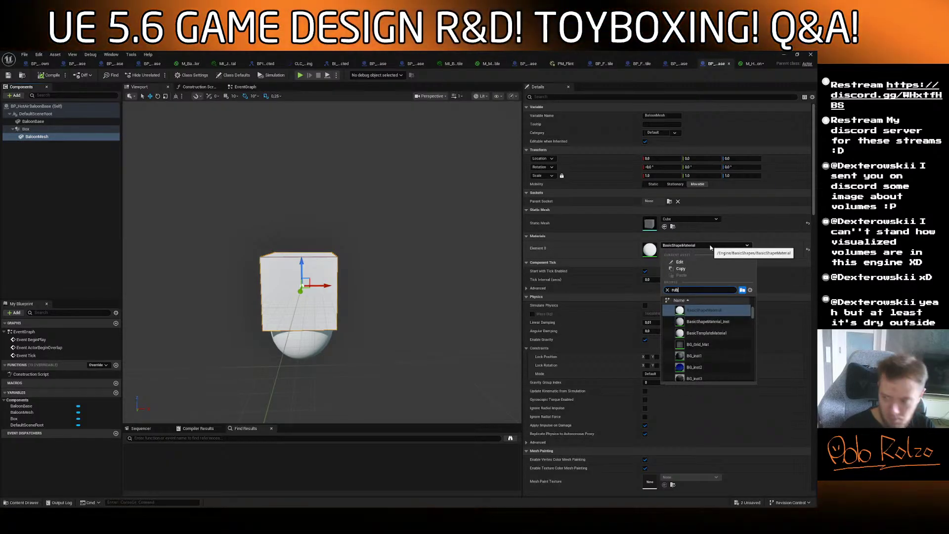
type("b")
key("BackSpace")
key("BackSpace")
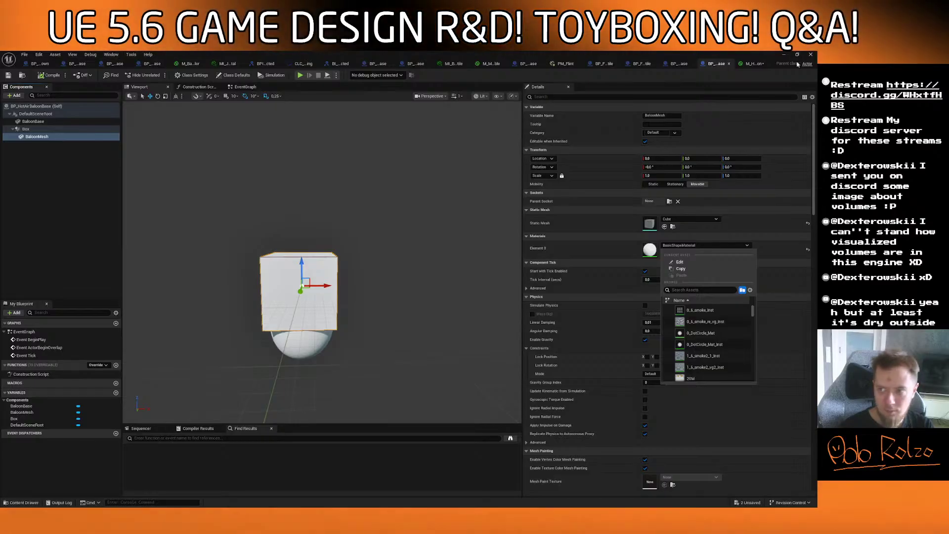
left_click(750, 65)
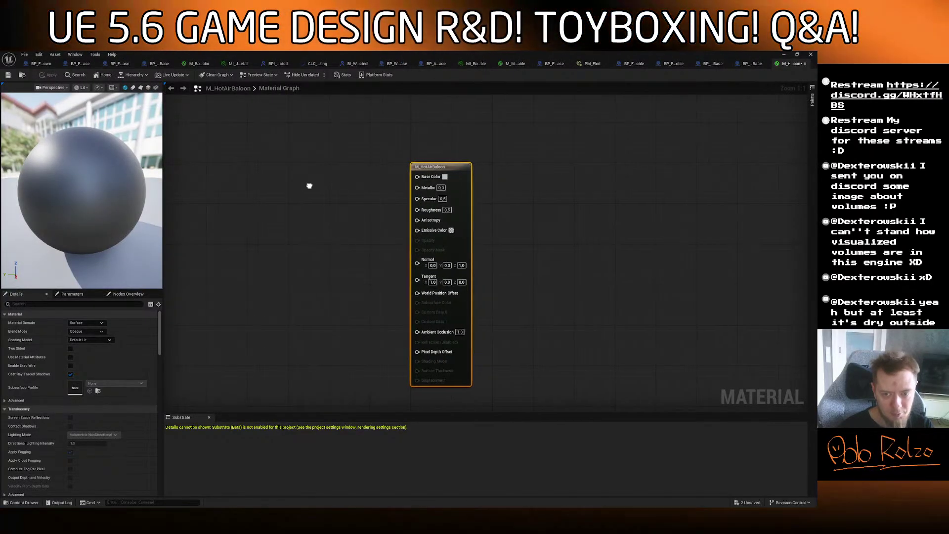
Add a vector parameter named BaseColor to the material graph, connect it to the Base Color input, and save.
left_click(224, 174)
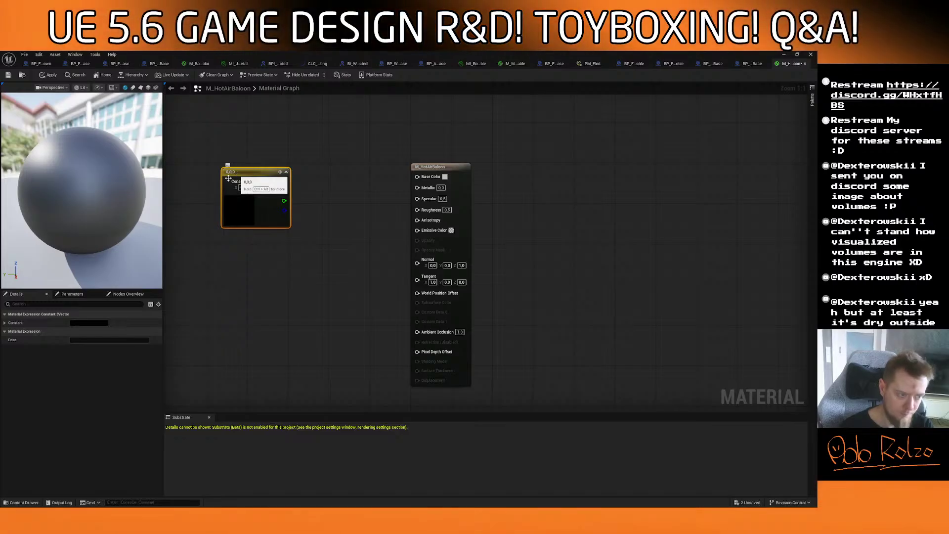
left_click(258, 198)
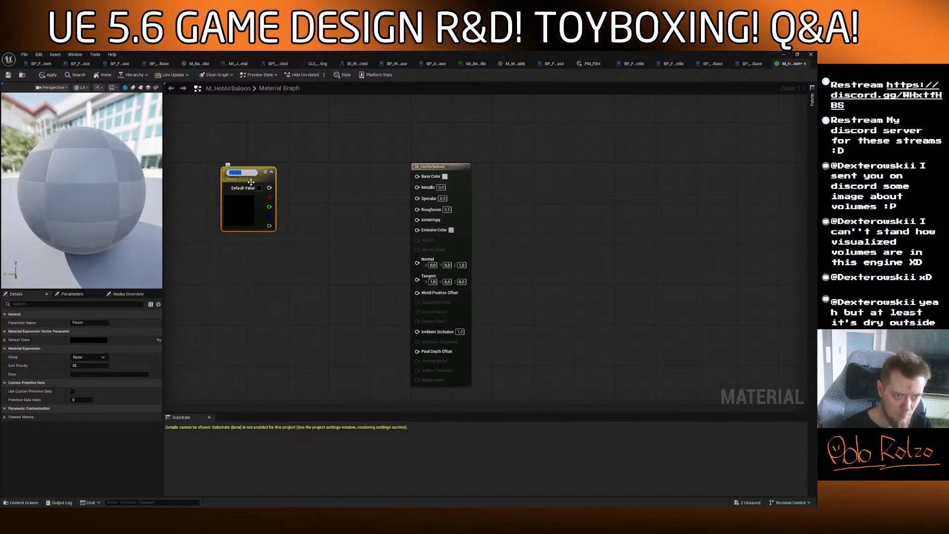
type("BaseCo")
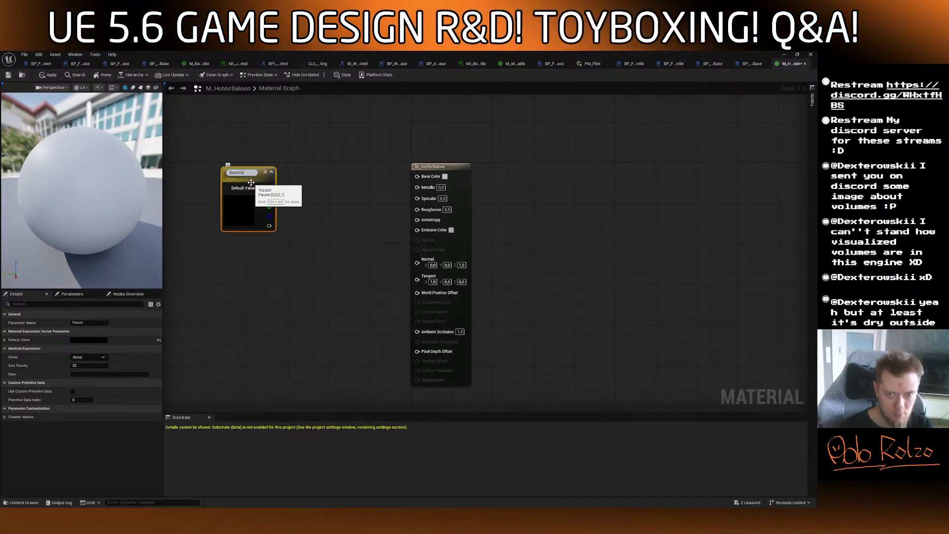
type("lor")
key("Return")
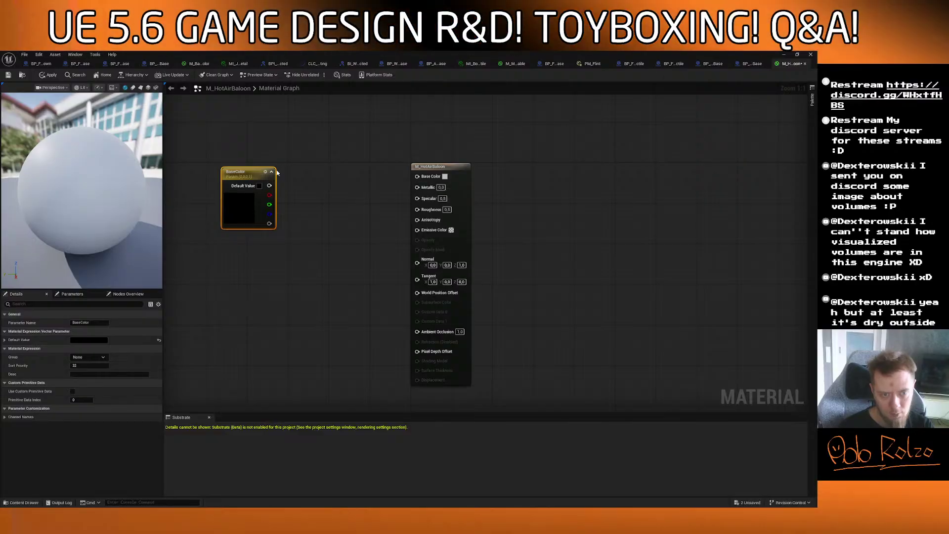
left_click_drag(270, 189, 417, 176)
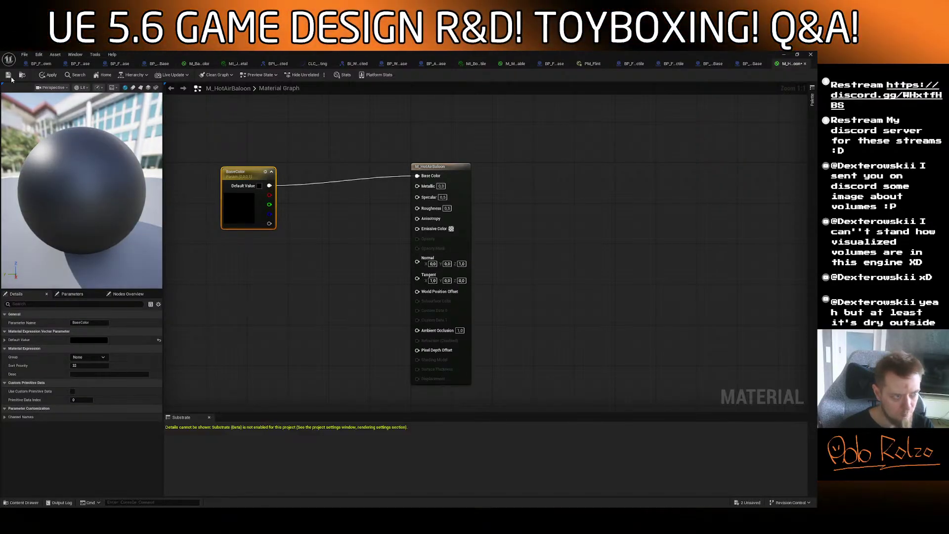
left_click(8, 77)
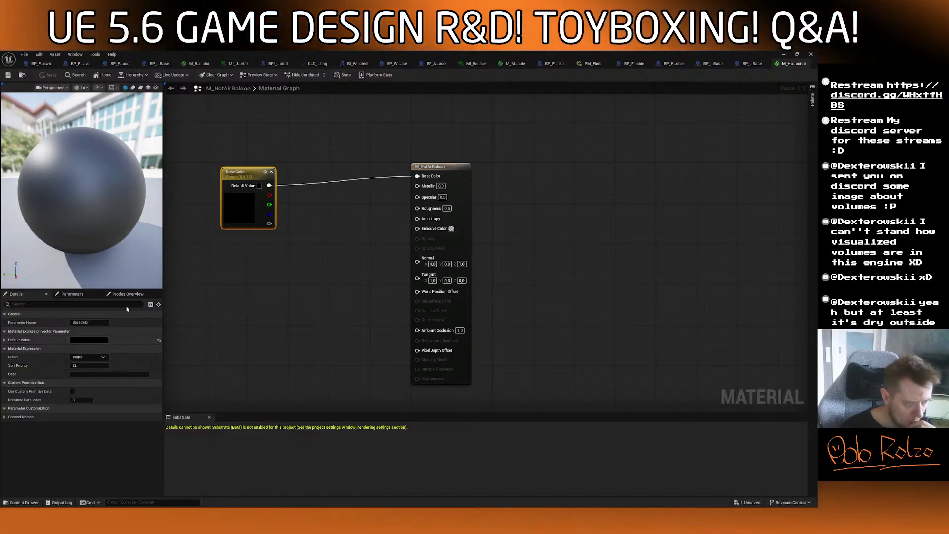
Set the BaseColor parameter's default value to a light sky blue in the color picker.
double_click(242, 219)
left_click_drag(275, 264, 251, 254)
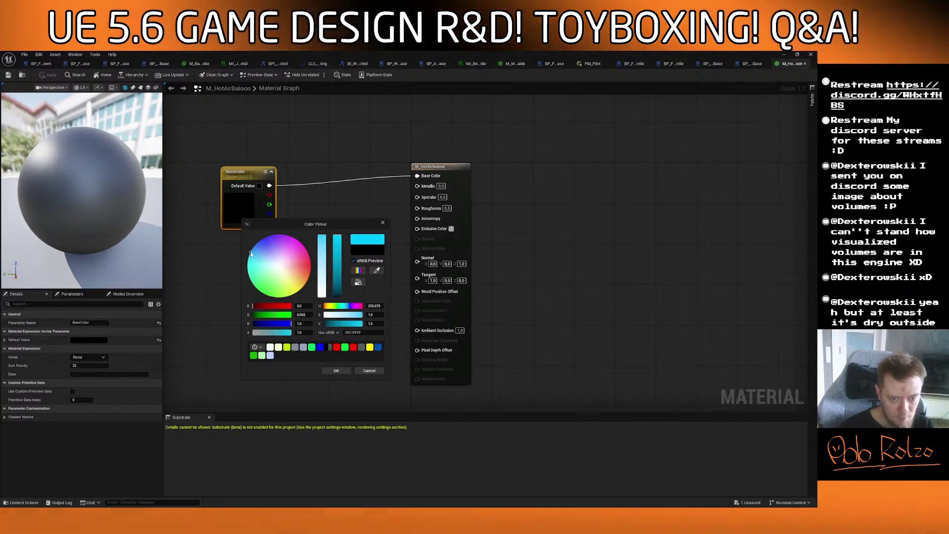
left_click_drag(322, 240, 321, 249)
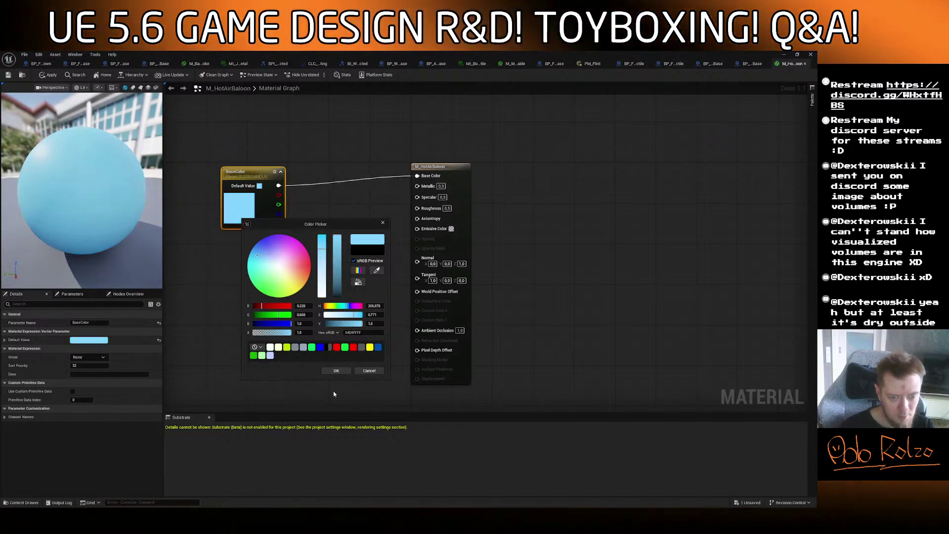
left_click(329, 370)
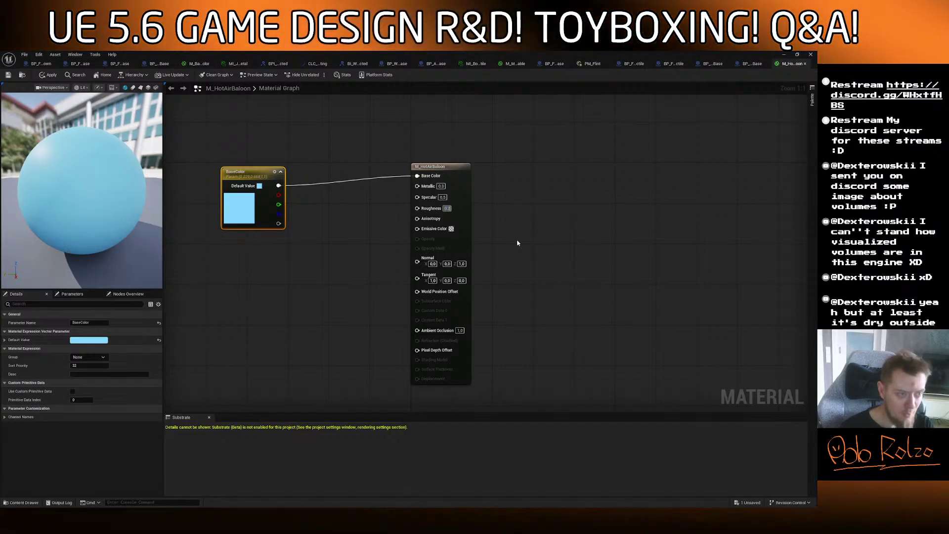
Set the material's roughness to 0.2 and specular to 0, and save the material.
key("Return")
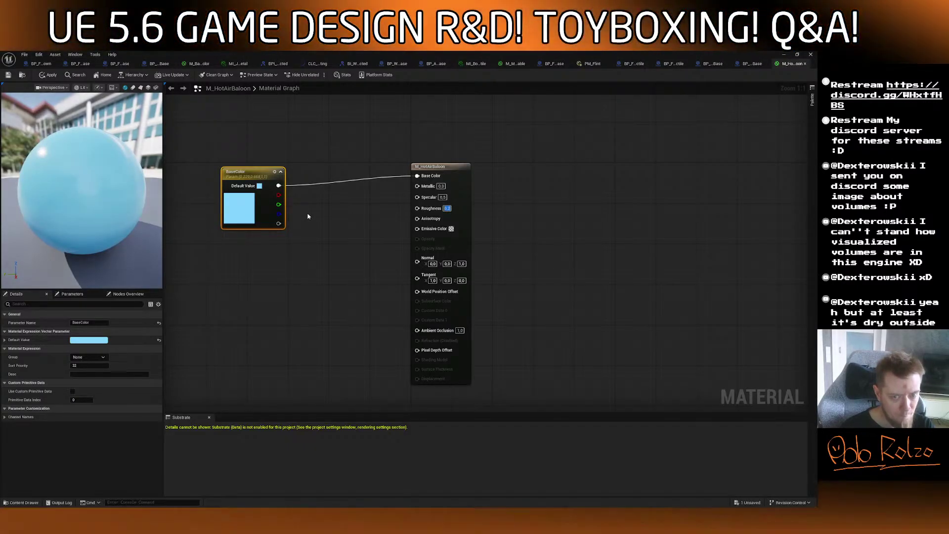
left_click(443, 196)
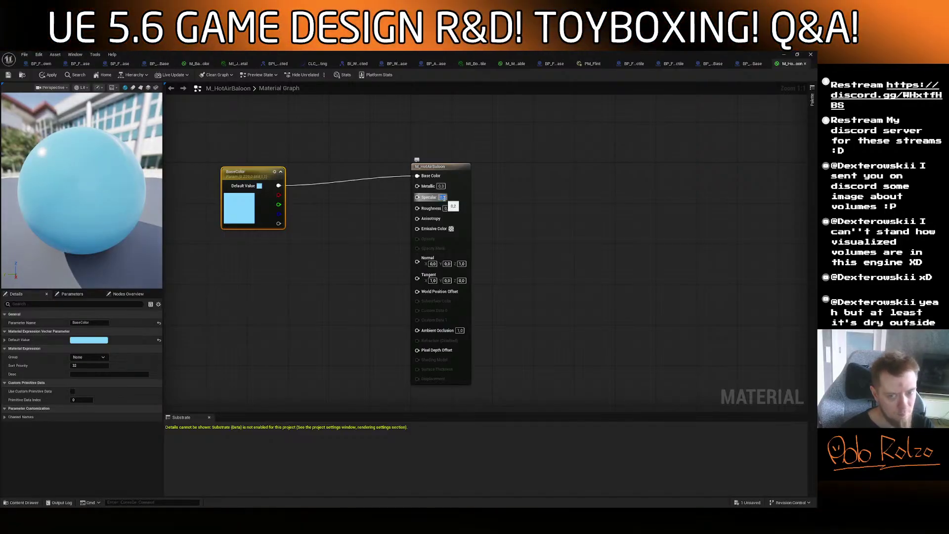
type("0")
key("Return")
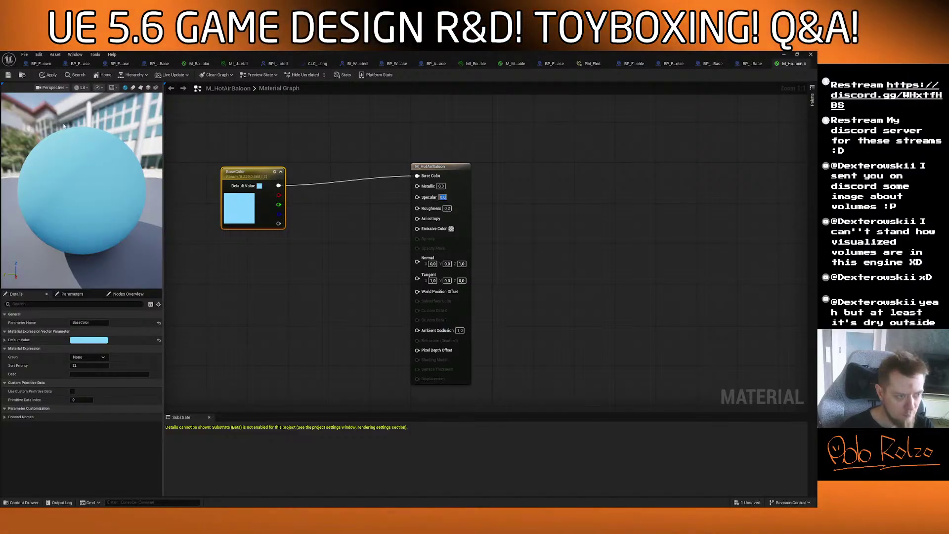
key("ctrl+s")
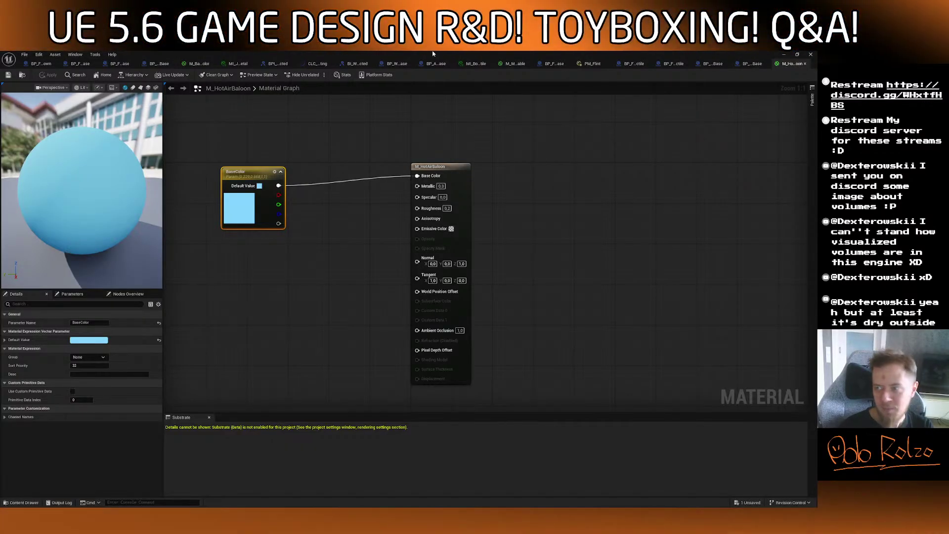
Create a material instance of M_HotAirBaloon named MI_HotAirBaloon in the HotAirBaloon folder and save the parent material.
key("ctrl+b")
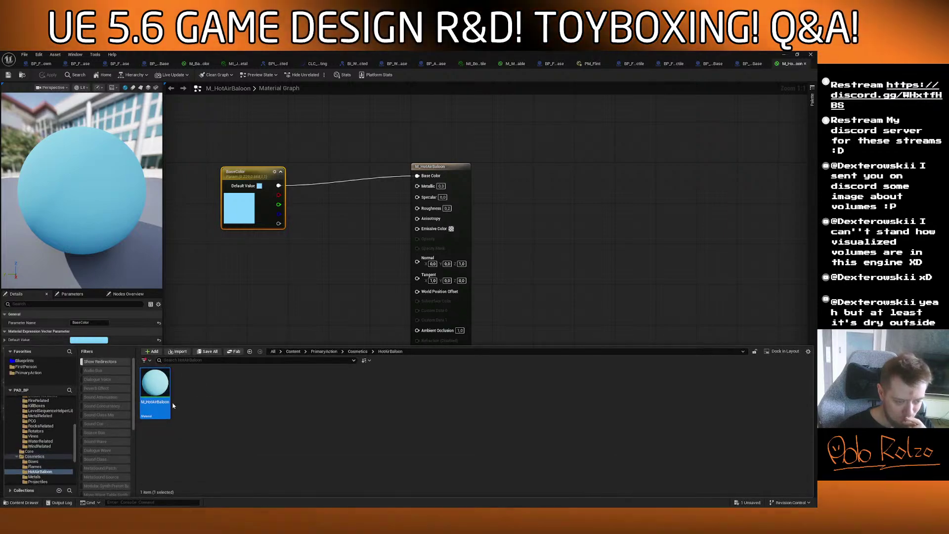
right_click(168, 388)
left_click(208, 220)
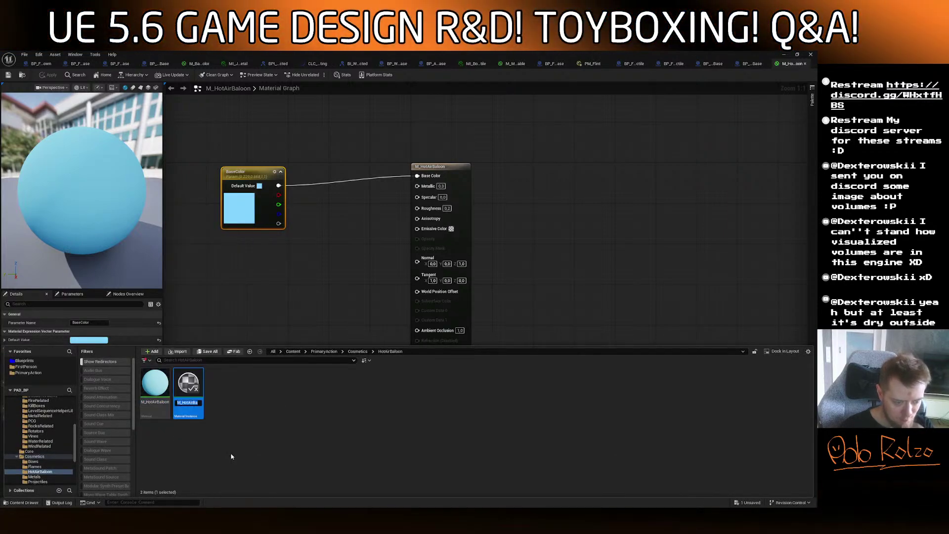
key("End")
key("BackSpace")
key("BackSpace")
key("BackSpace")
key("BackSpace")
key("BackSpace")
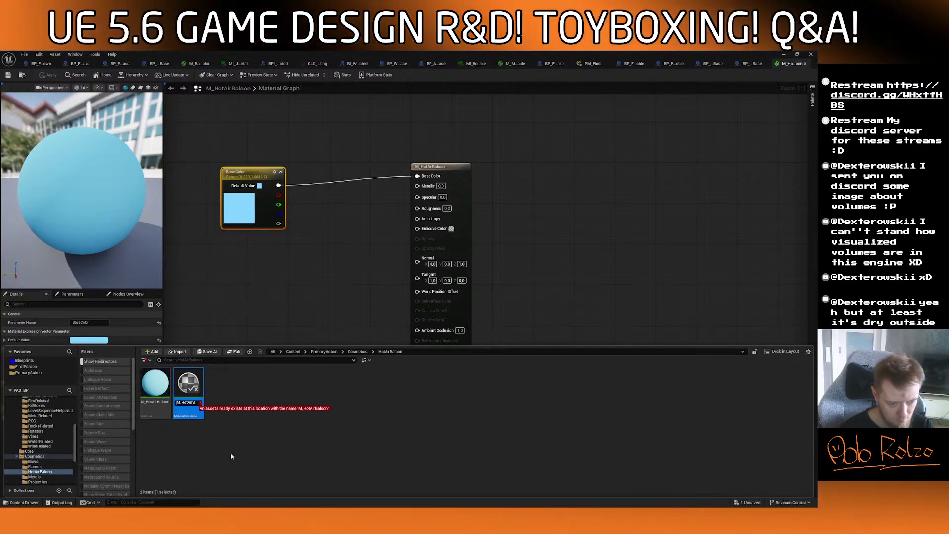
key("Home")
key("Right")
type("I")
key("Return")
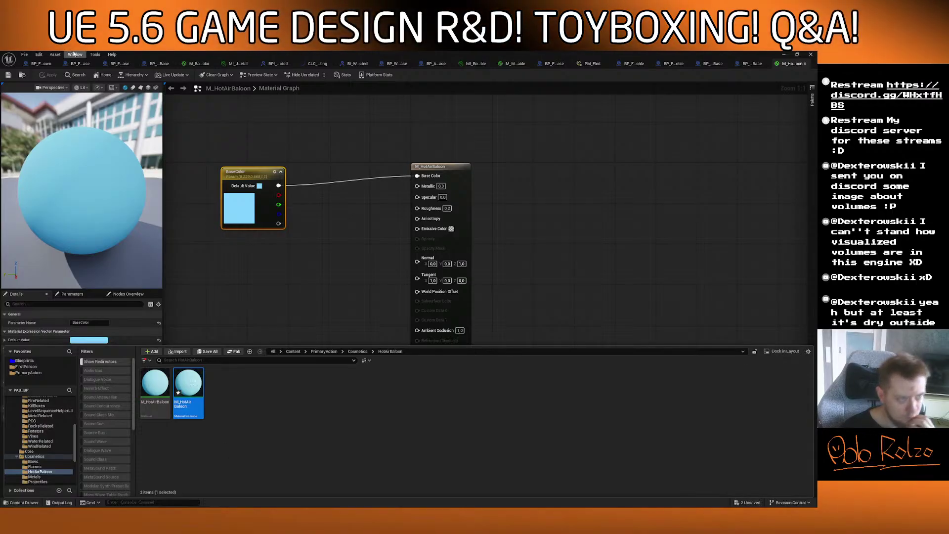
left_click(8, 76)
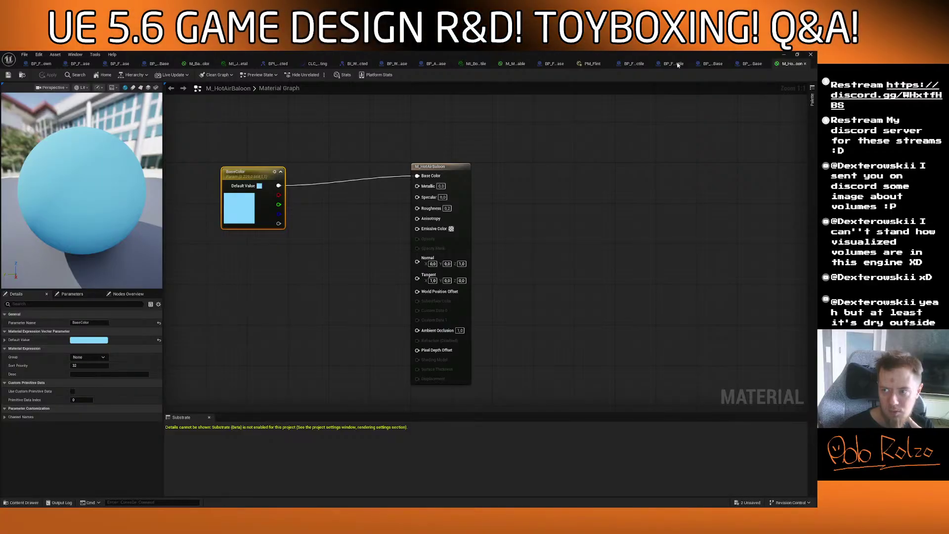
Select M_HotAirBaloon in its folder, close its editor, and assign it to the blueprint's BaloonMesh and BaloonBase components.
left_click(20, 77)
left_click(805, 64)
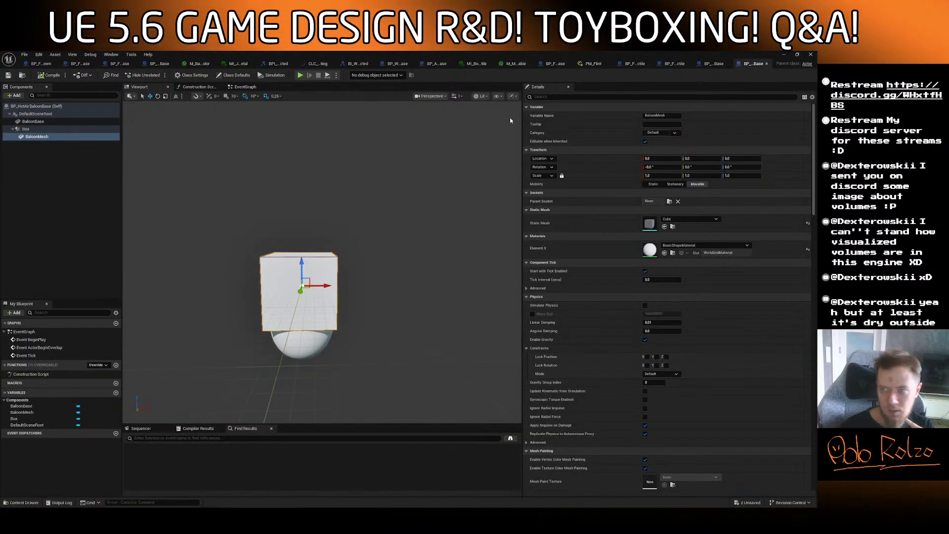
left_click(665, 254)
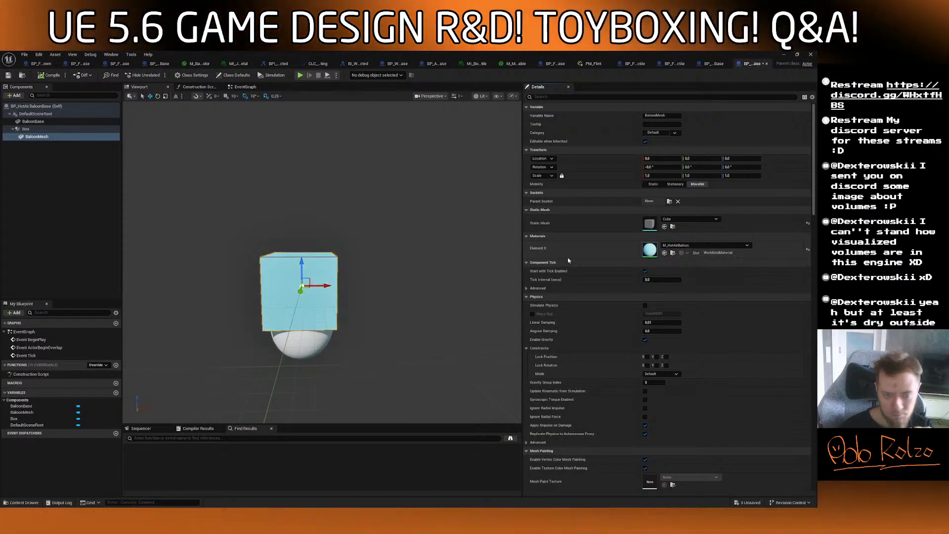
left_click(35, 122)
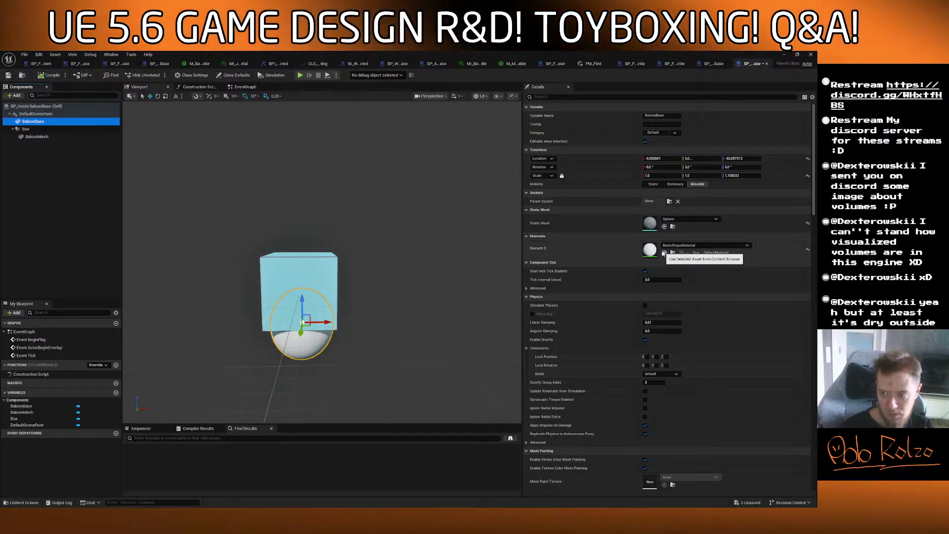
left_click(665, 252)
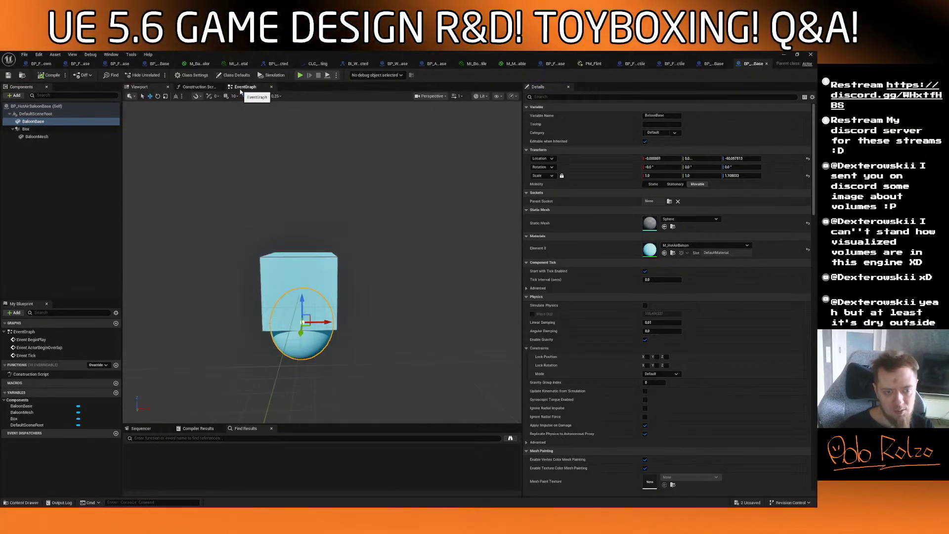
Review the Multi Box Trace By Profile node and its inputs in BP_HotAirBase's event graph, and return to the balloon blueprint.
left_click(714, 64)
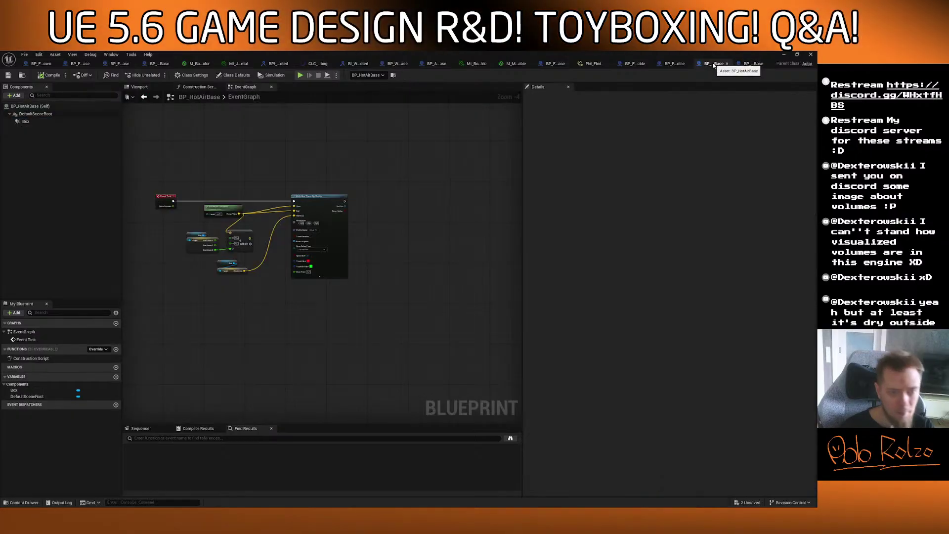
right_click_drag(265, 173, 288, 201)
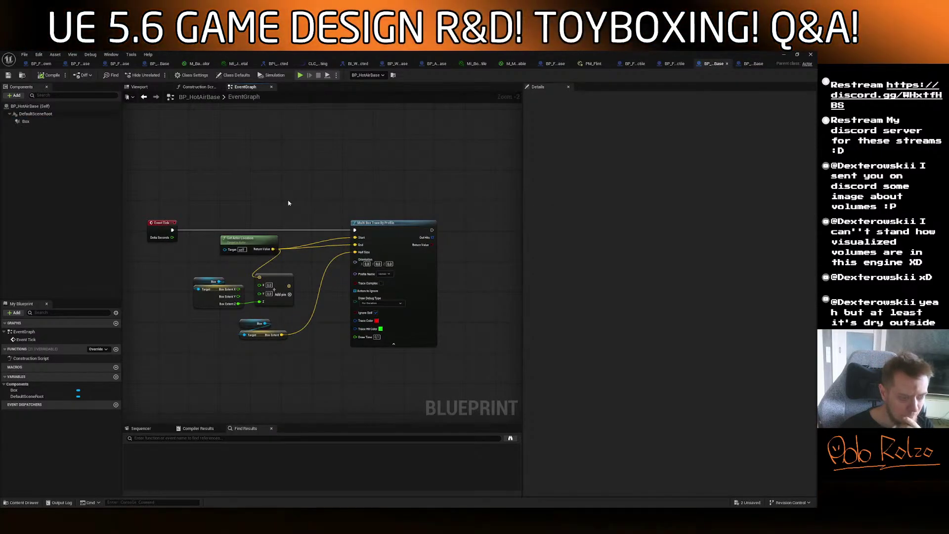
right_click_drag(367, 197, 326, 194)
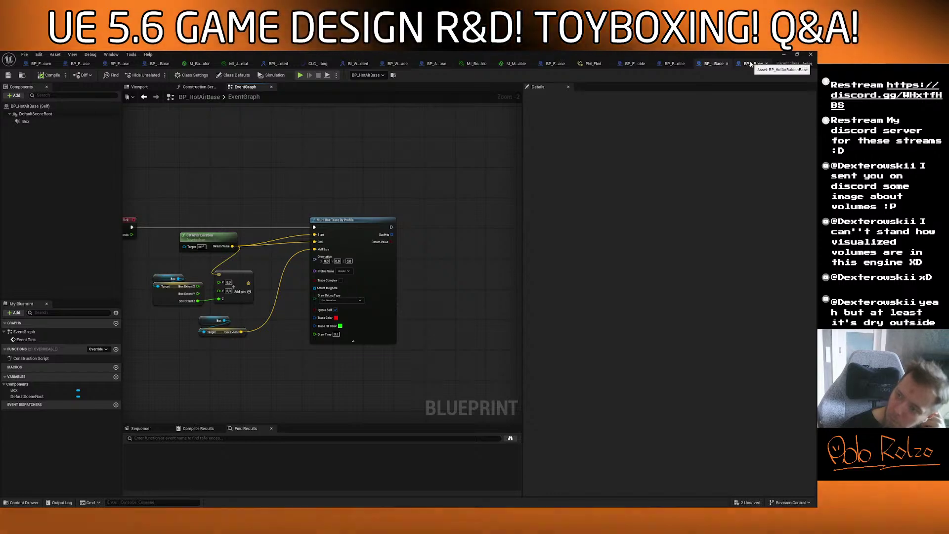
right_click_drag(304, 201, 391, 199)
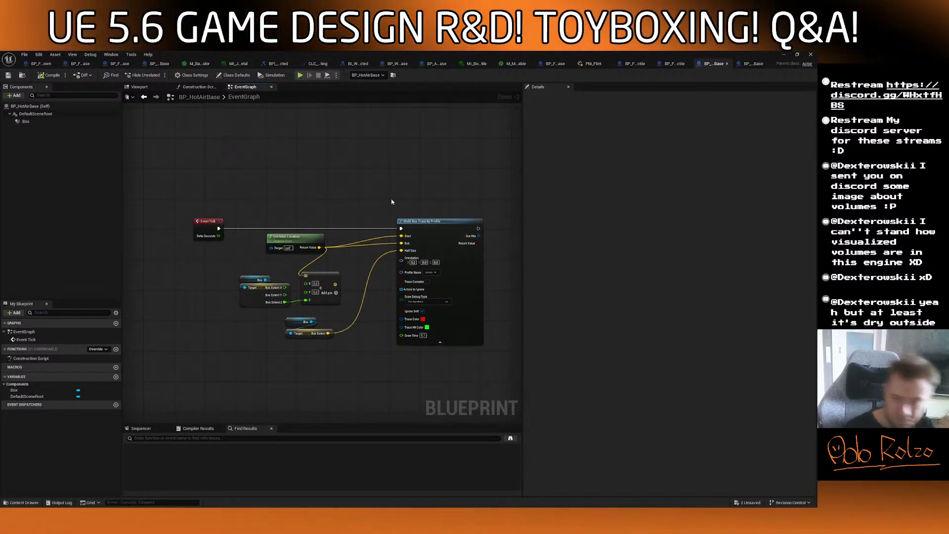
scroll(391, 198, "down", 1)
right_click_drag(391, 198, 275, 194)
left_click(752, 63)
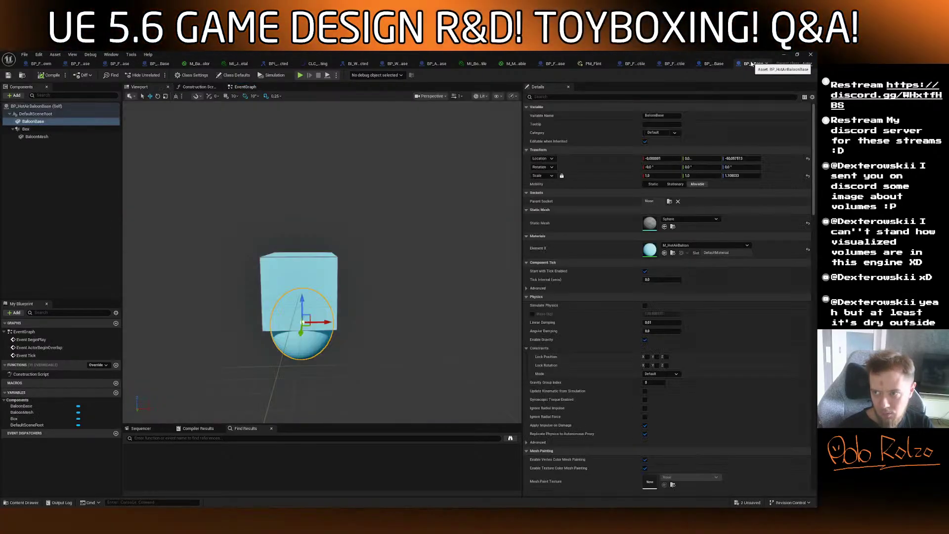
Open the WindRelated folder under PrimaryAction's Blueprints in the project content.
left_click(14, 502)
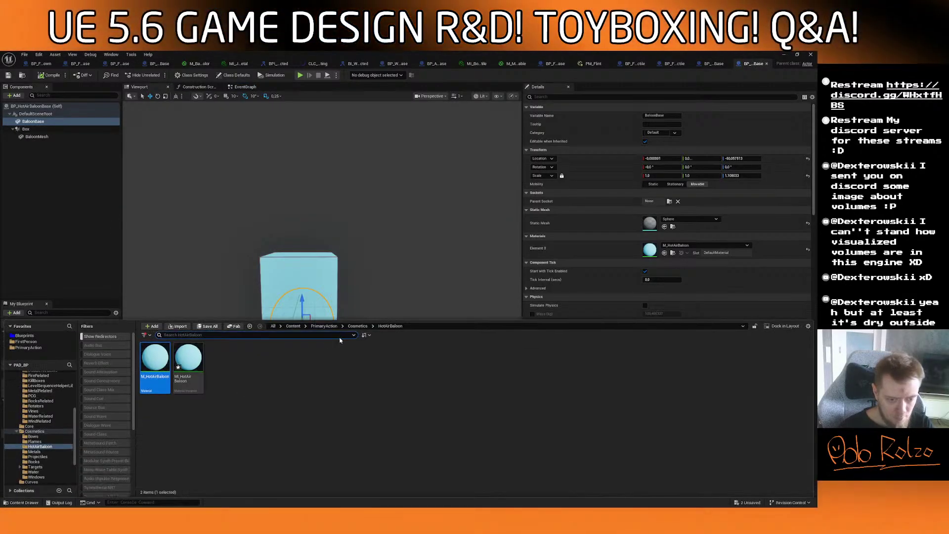
left_click(324, 326)
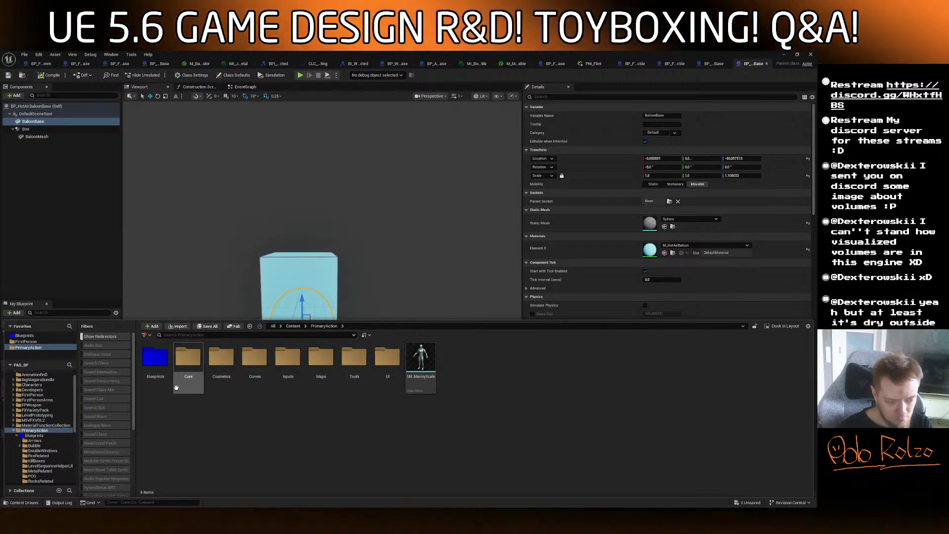
double_click(166, 386)
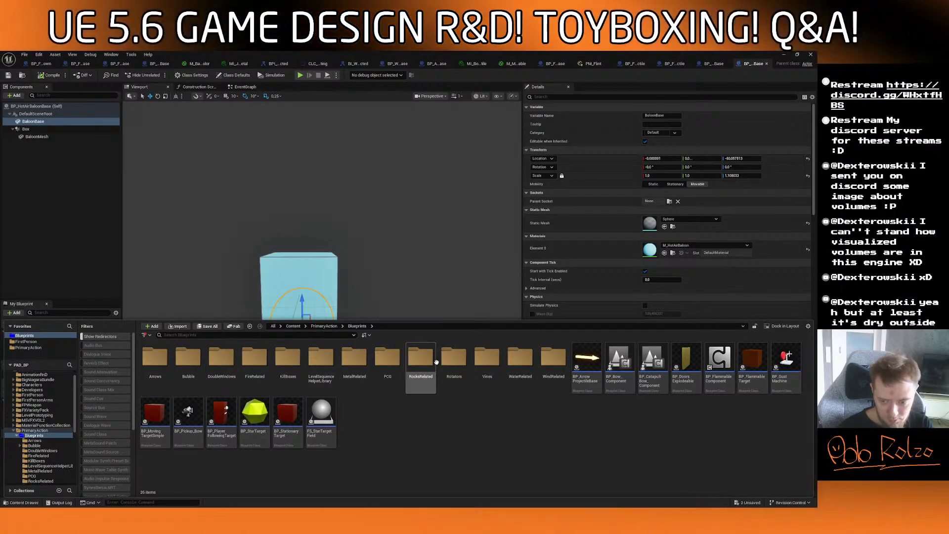
double_click(544, 360)
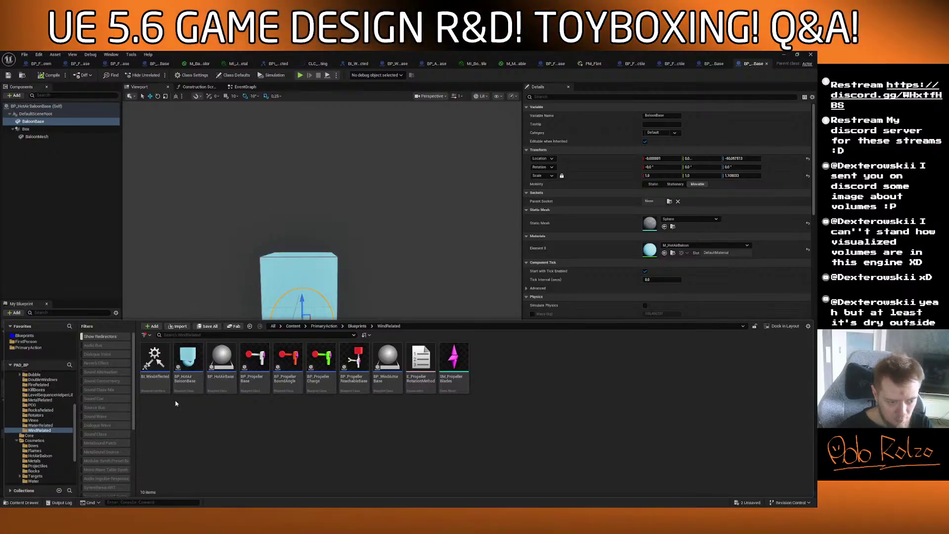
right_click(483, 379)
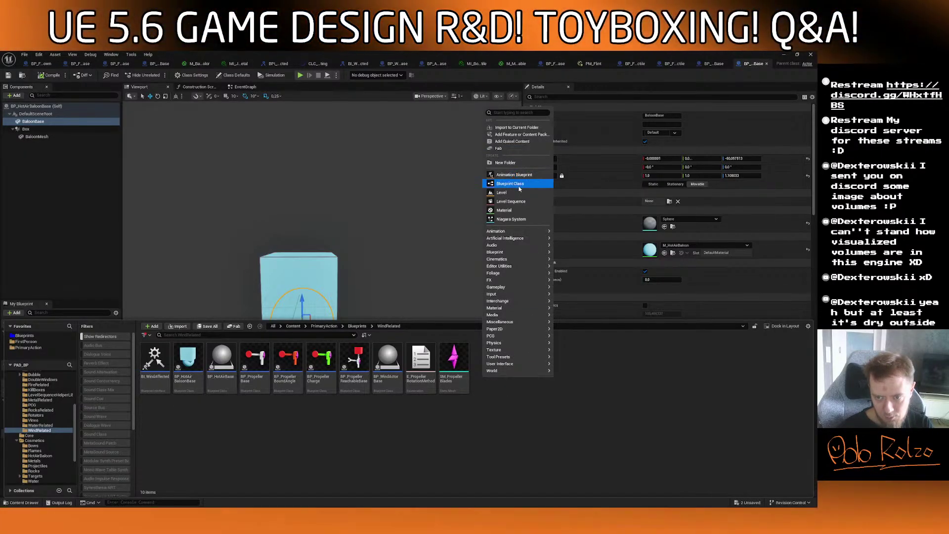
left_click(510, 183)
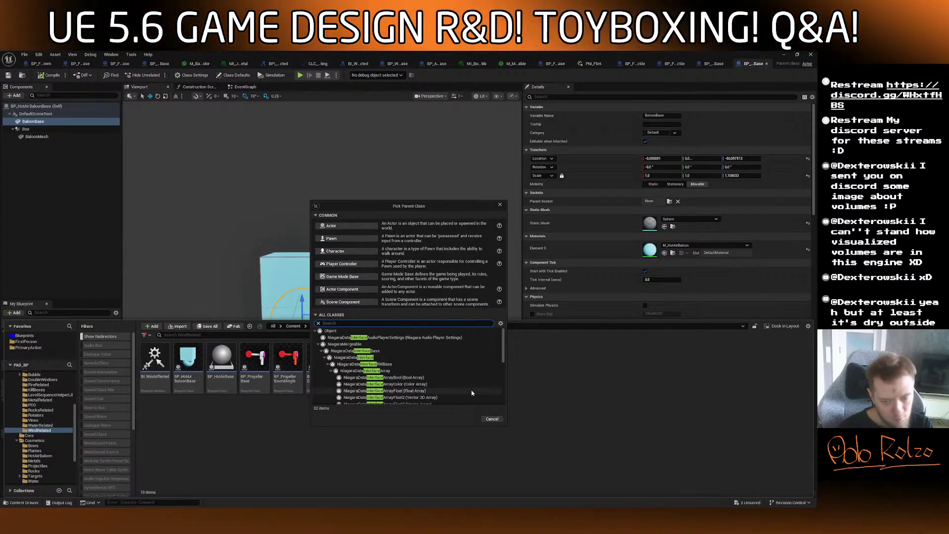
left_click(492, 419)
Create a Blueprint Interface asset in the WindRelated folder and begin its name with the prefix BI_.
right_click(517, 368)
mouse_move(551, 245)
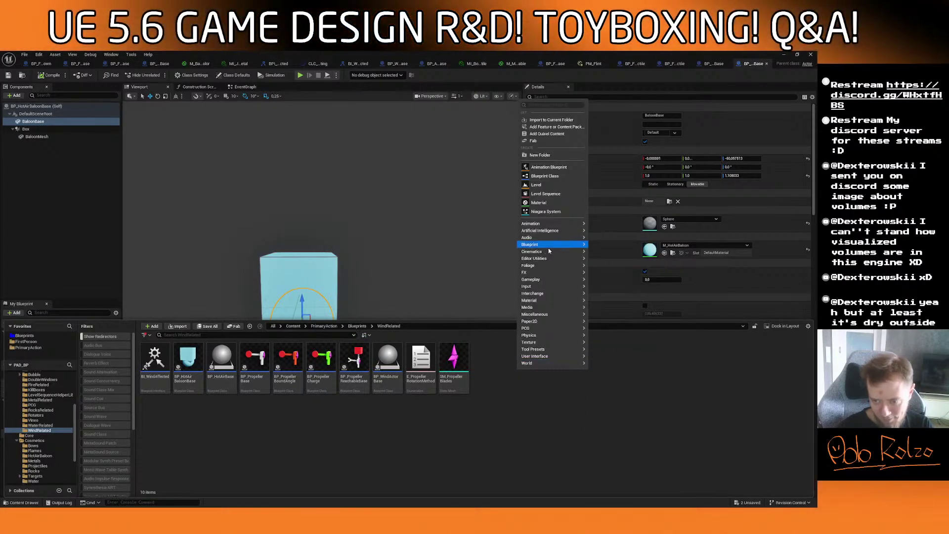
left_click(628, 267)
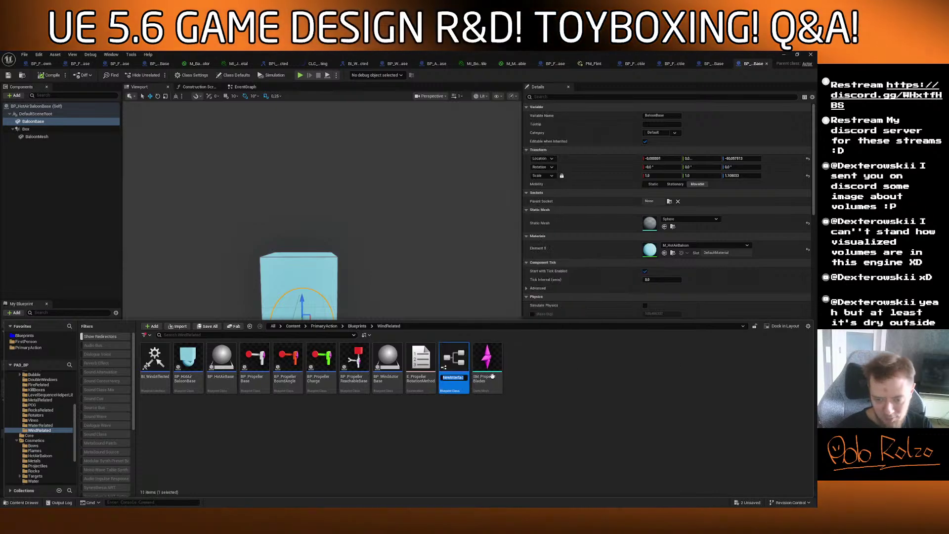
type("BI_")
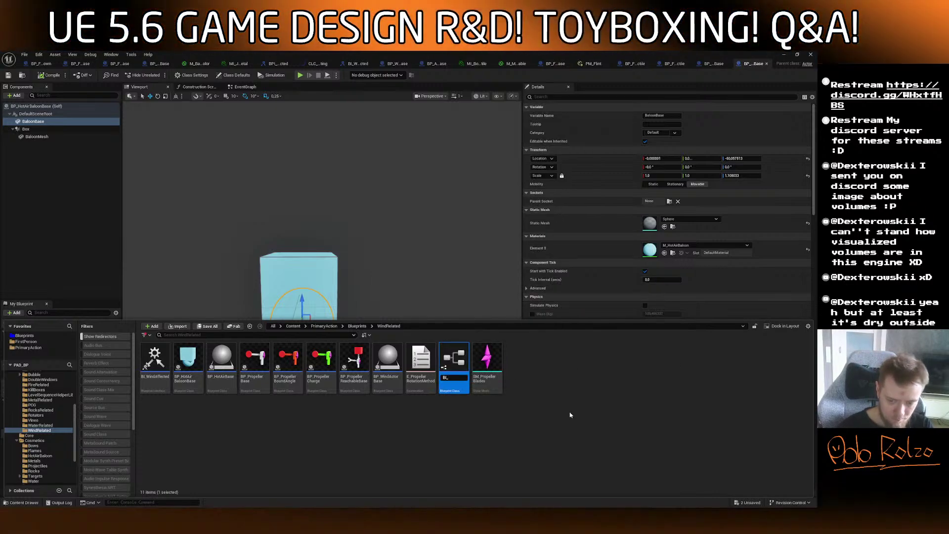
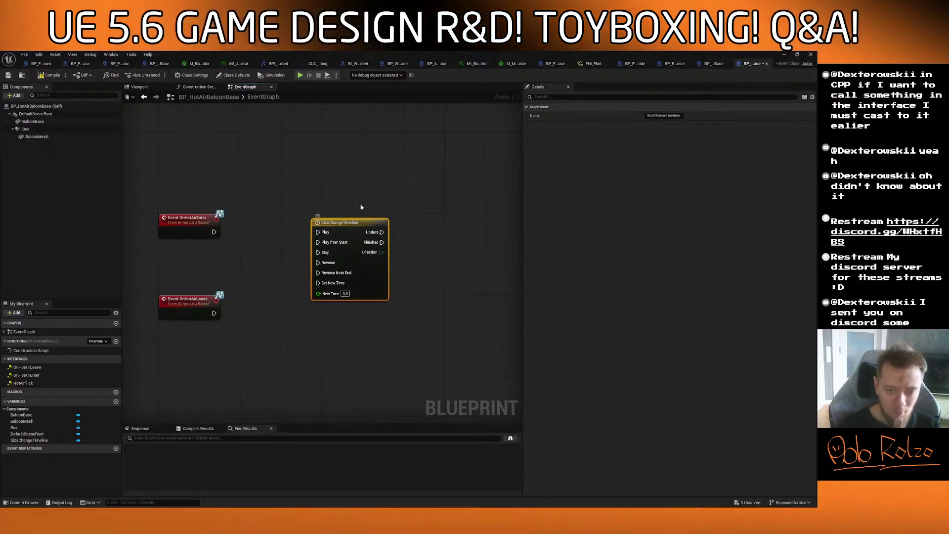
Reposition the SizeChangeTimeline node beside the OnHotAirEnter and OnHotAirLeave events in the event graph.
right_click_drag(360, 207, 307, 199)
left_click_drag(303, 216, 314, 222)
right_click_drag(186, 243, 222, 238)
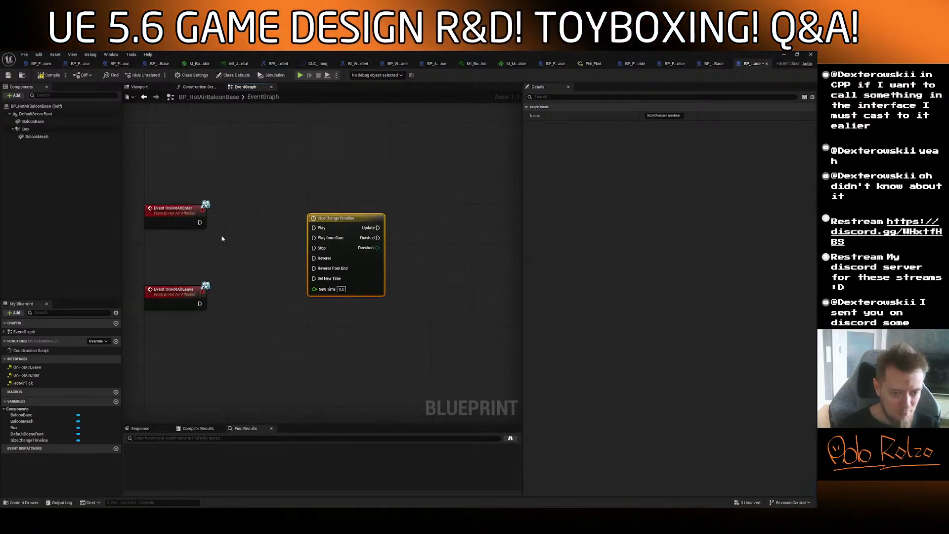
right_click_drag(186, 193, 193, 192)
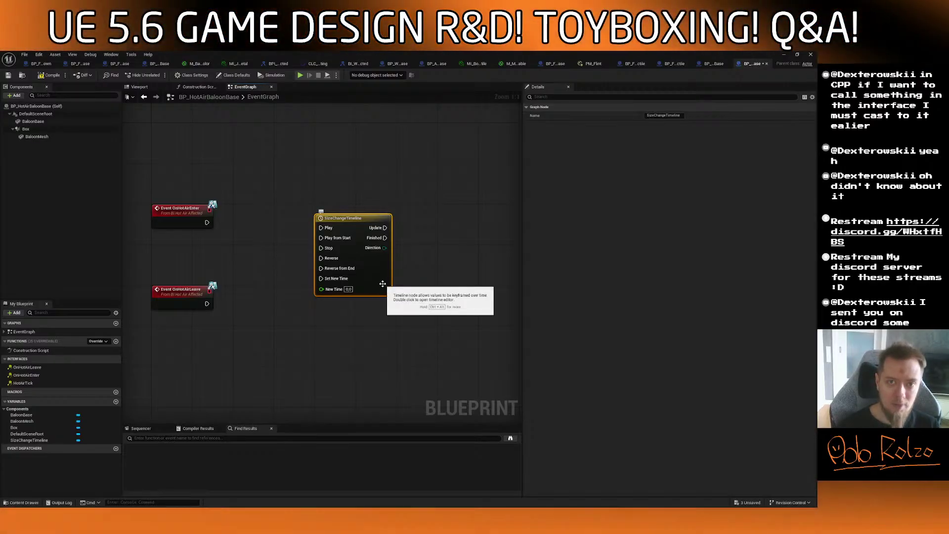
Turn on Start with Tick Enabled in the balloon blueprint's class defaults.
right_click_drag(382, 284, 362, 283)
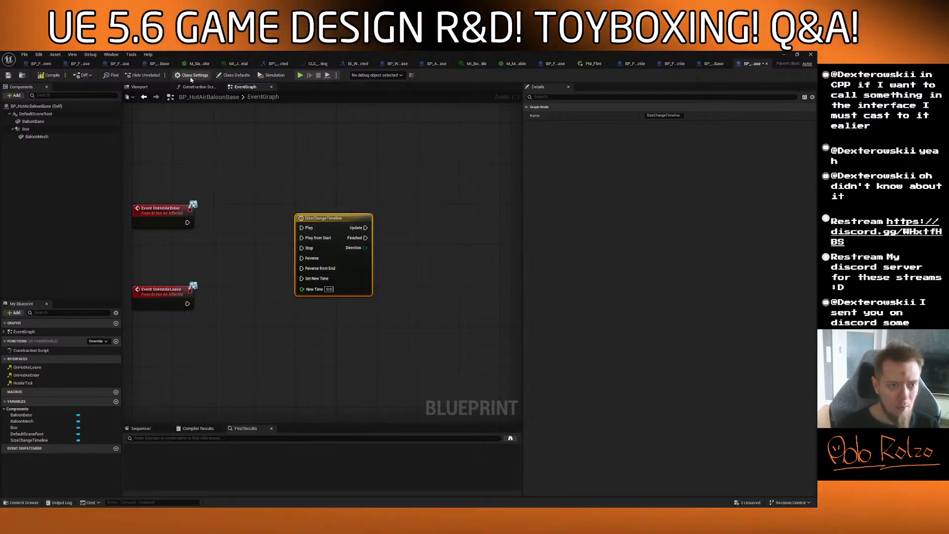
left_click(235, 76)
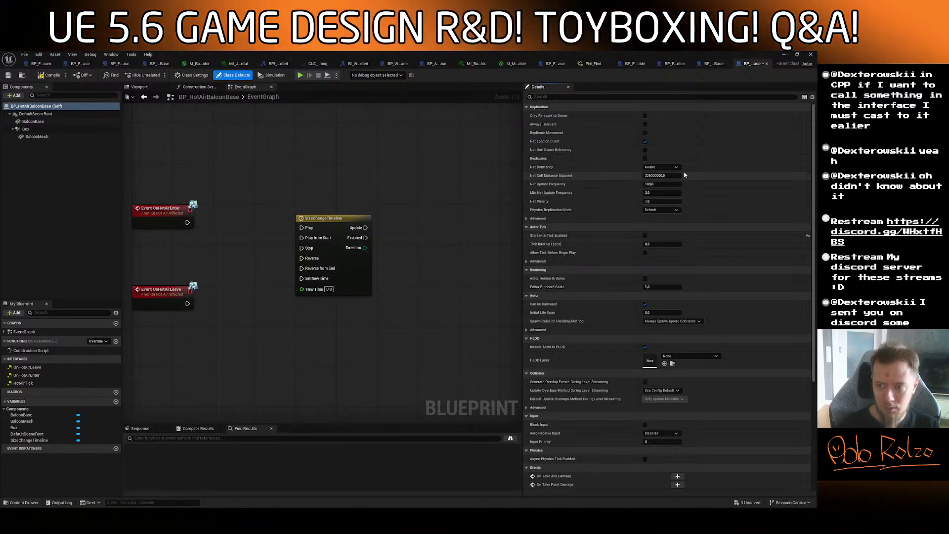
left_click(646, 236)
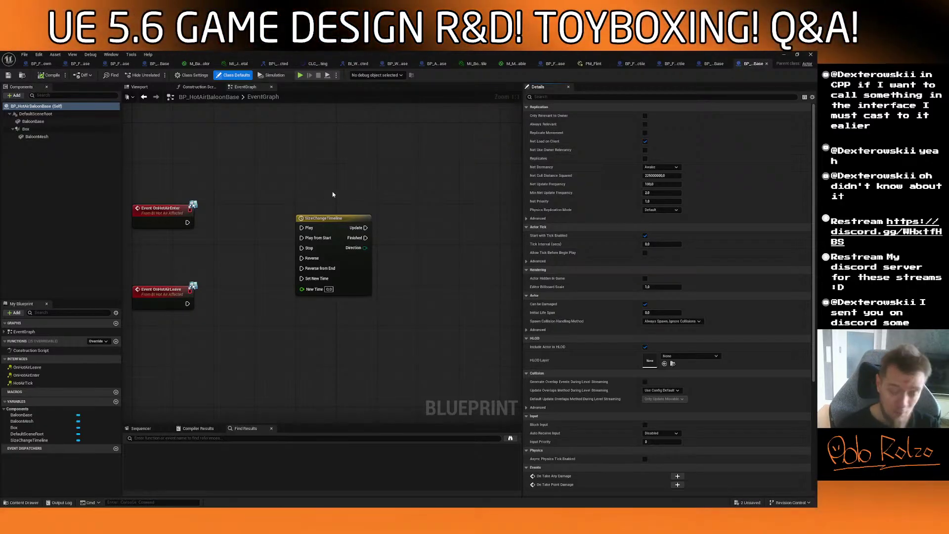
Connect Event OnHotAirEnter to the SizeChangeTimeline's Play input and Event OnHotAirLeave to its Reverse input.
right_click_drag(298, 161, 329, 163)
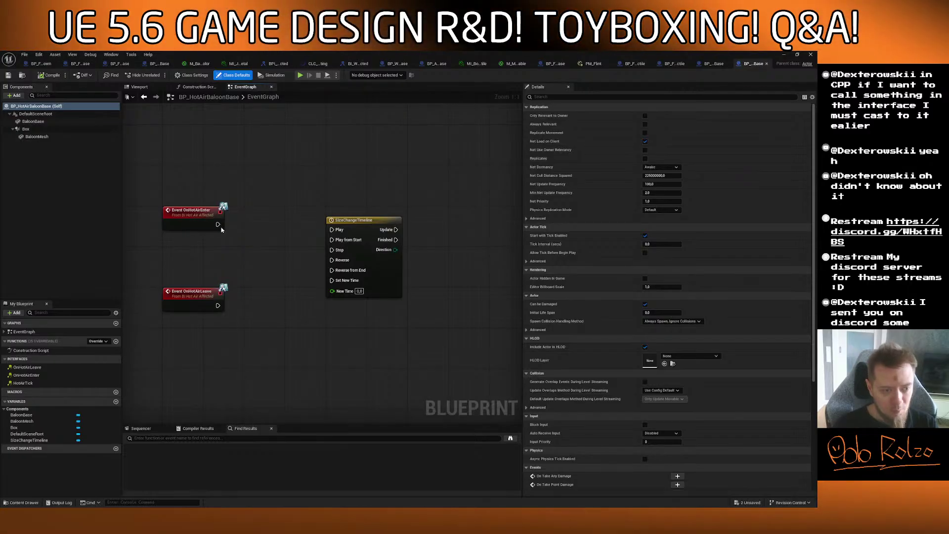
left_click_drag(218, 225, 368, 206)
left_click_drag(218, 225, 338, 214)
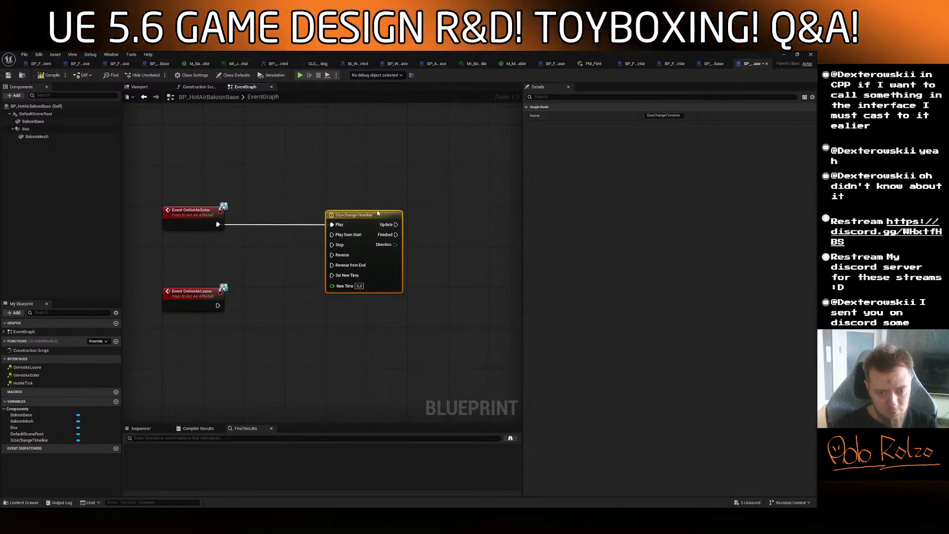
left_click_drag(218, 305, 332, 245)
mouse_move(420, 260)
right_mouse_down()
mouse_move(370, 265)
mouse_move(404, 264)
right_mouse_up()
right_click_drag(426, 210, 423, 210)
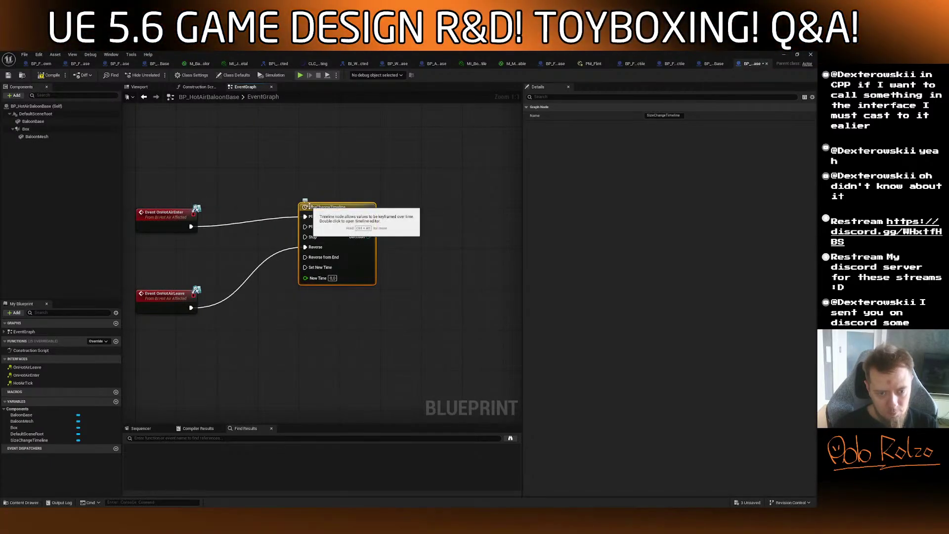
Open SizeChangeTimeline for editing and add a float track named NormalizedBoxScaleChange.
left_click(317, 207)
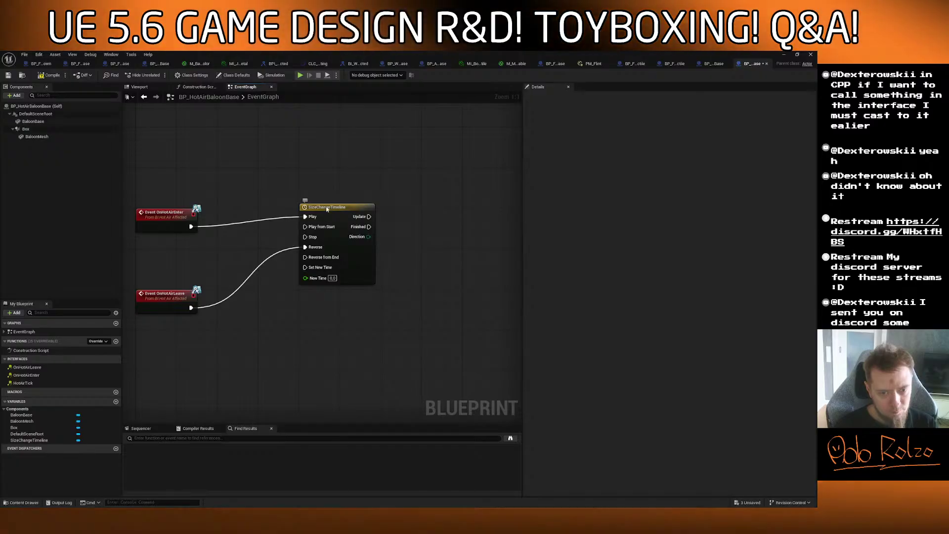
double_click(327, 210)
left_click(142, 105)
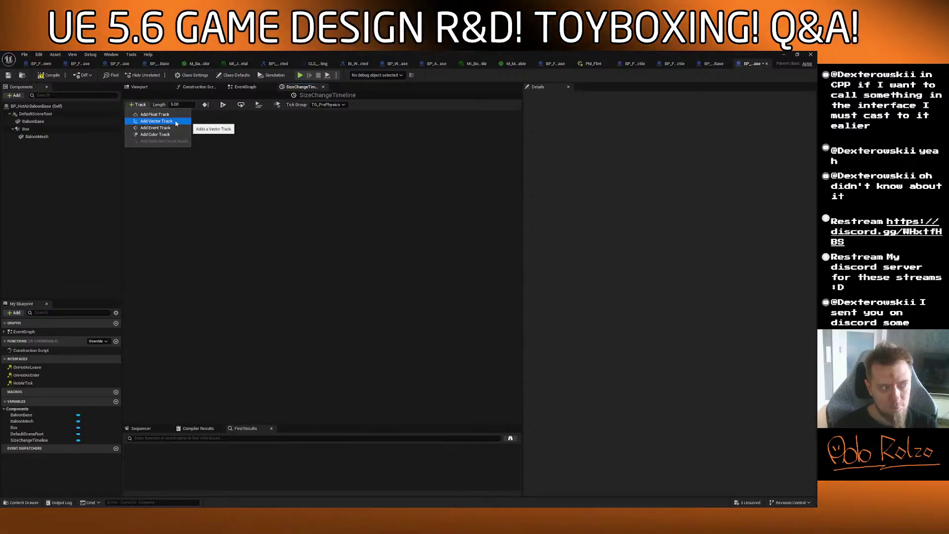
left_click(176, 115)
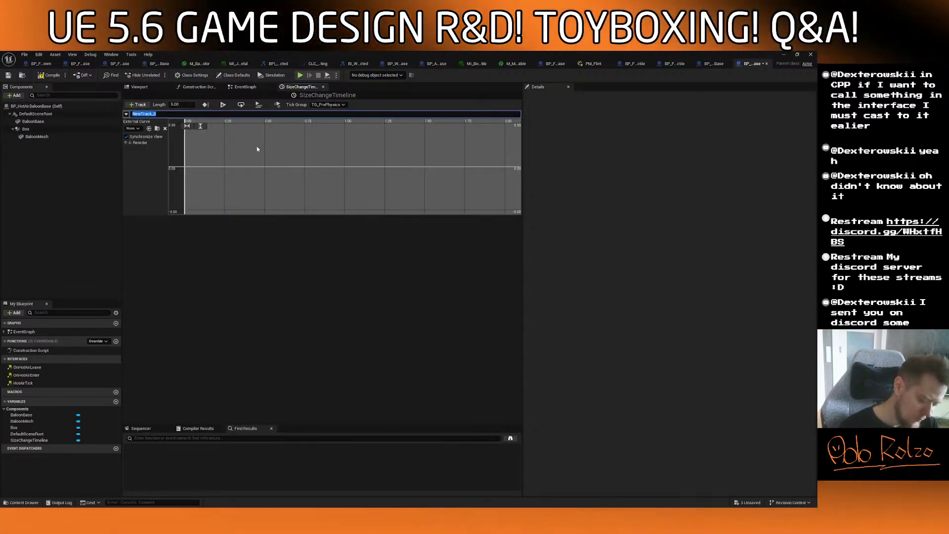
type("Normalize")
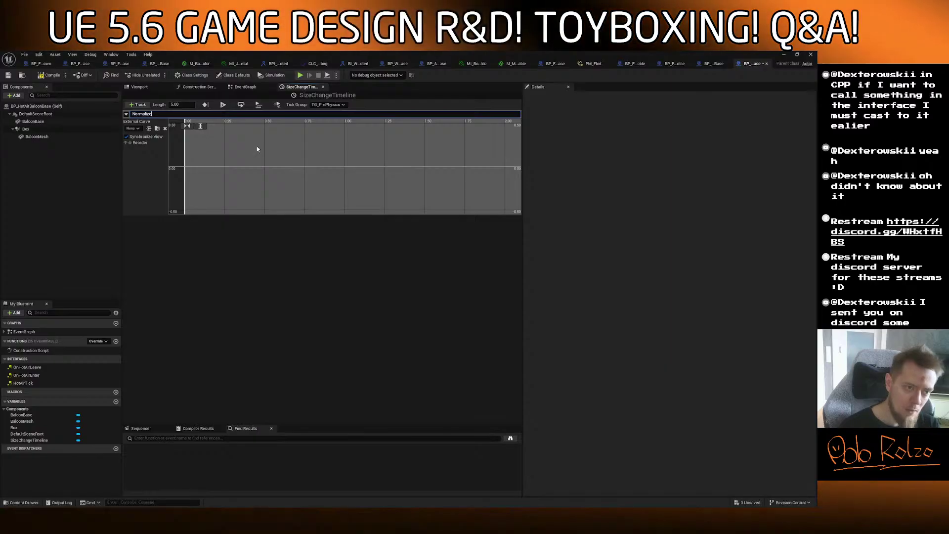
type("d")
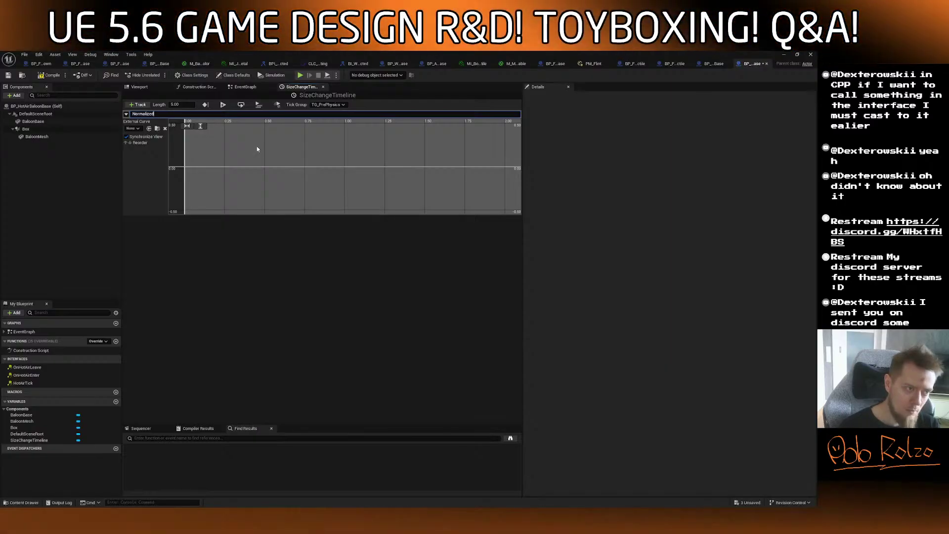
type("Box")
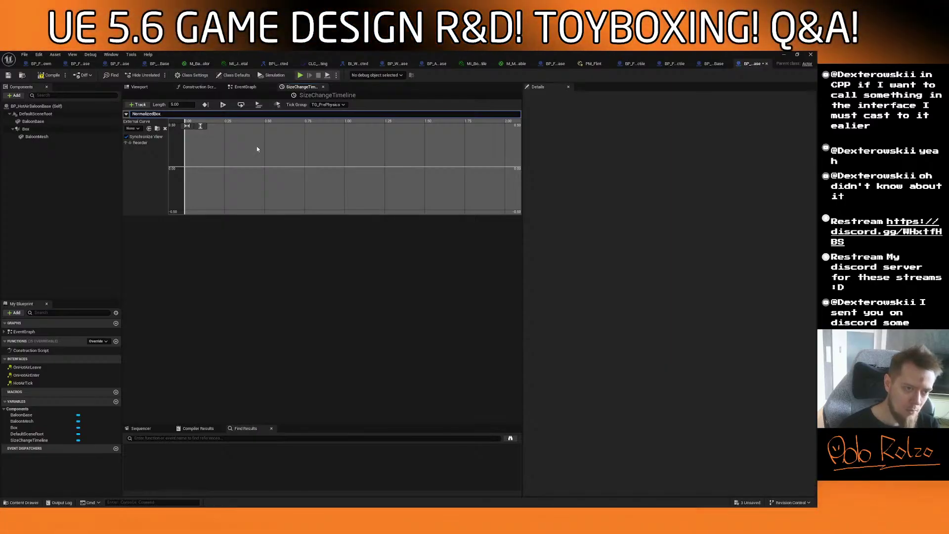
type("ScaleChange")
key("Return")
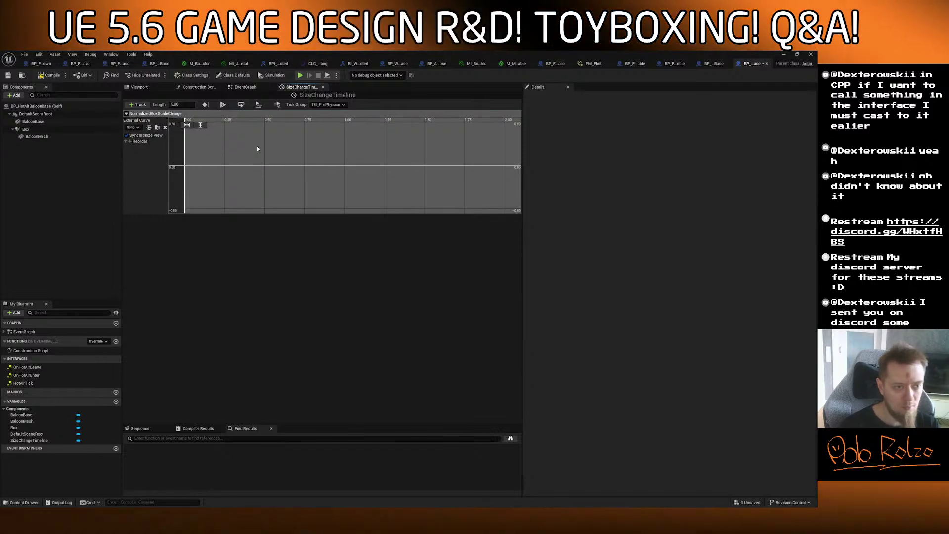
Set the SizeChangeTimeline's length to 0.5.
left_click(190, 105)
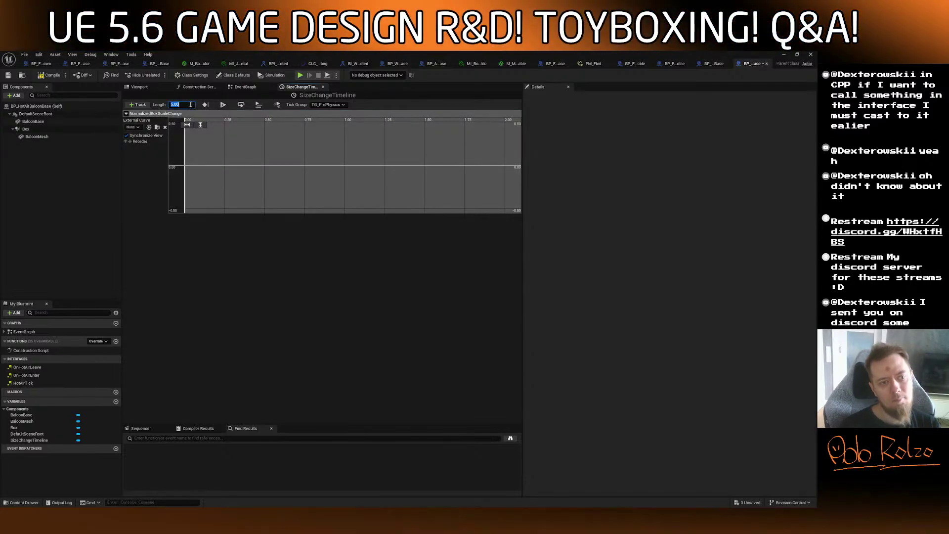
scroll(294, 186, "down", 10)
right_click_drag(379, 228, 404, 247)
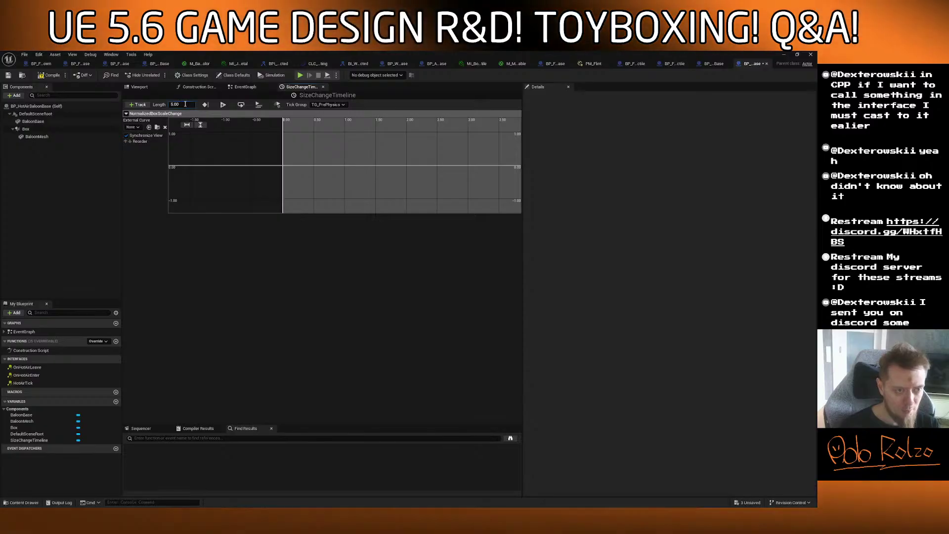
type("0.5")
key("Return")
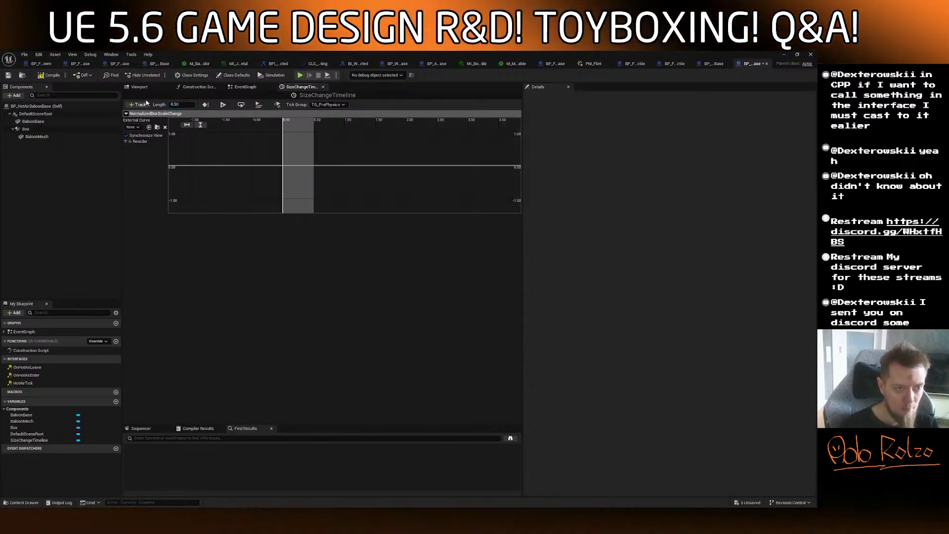
Add a vector track named LocalSpaceBoxOffset to the SizeChangeTimeline.
scroll(270, 166, "up", 3)
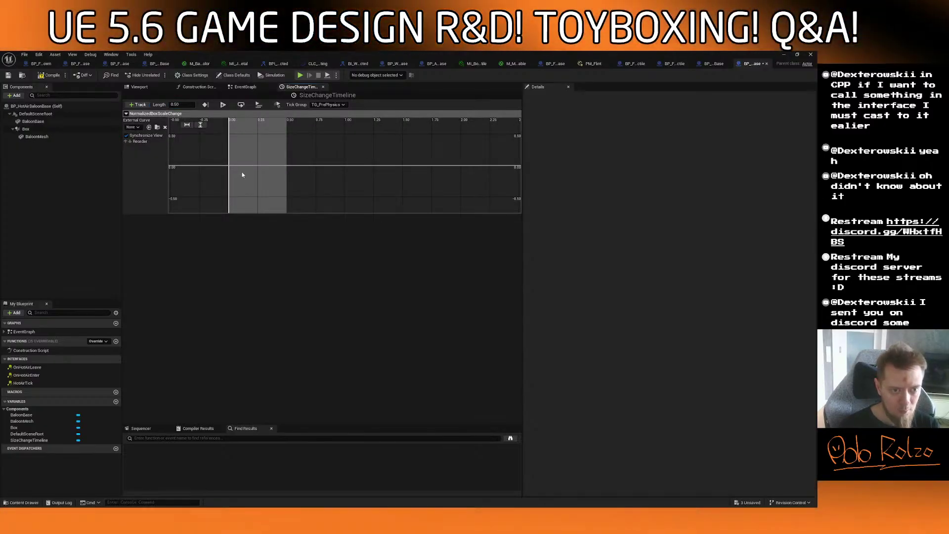
scroll(214, 161, "up", 2)
scroll(218, 160, "up", 3)
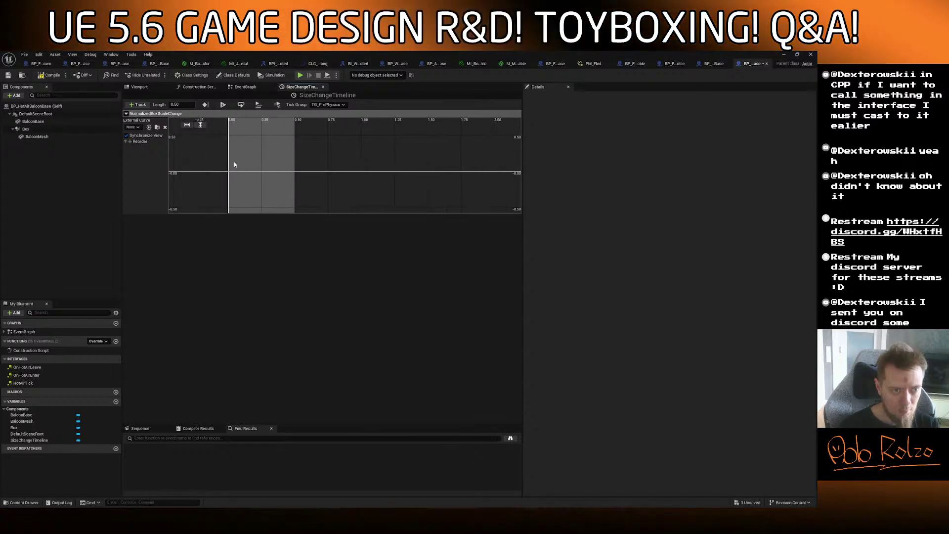
right_click_drag(191, 176, 228, 173)
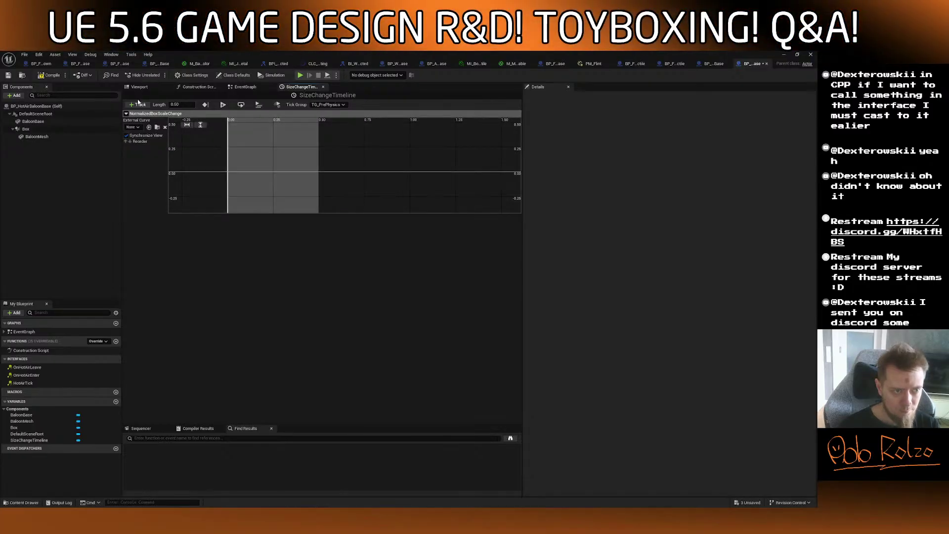
left_click(142, 107)
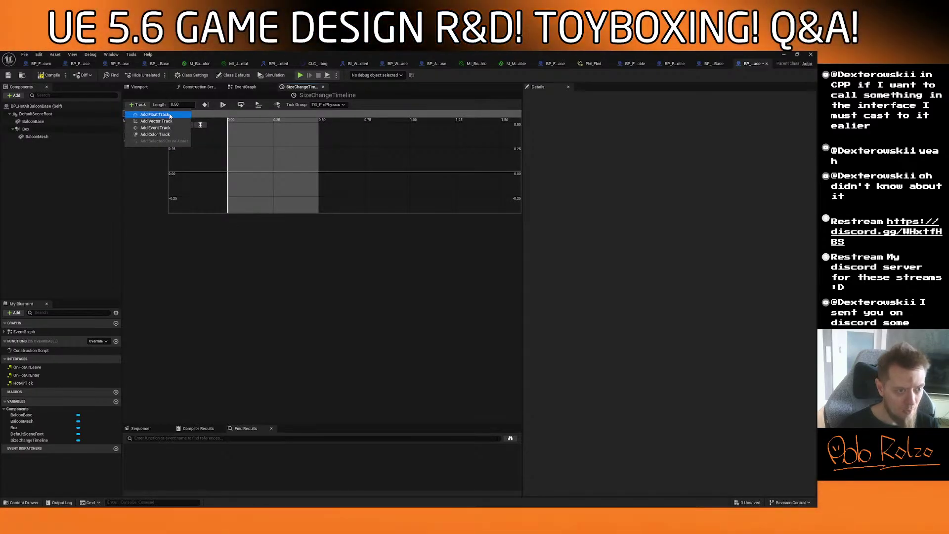
left_click(169, 123)
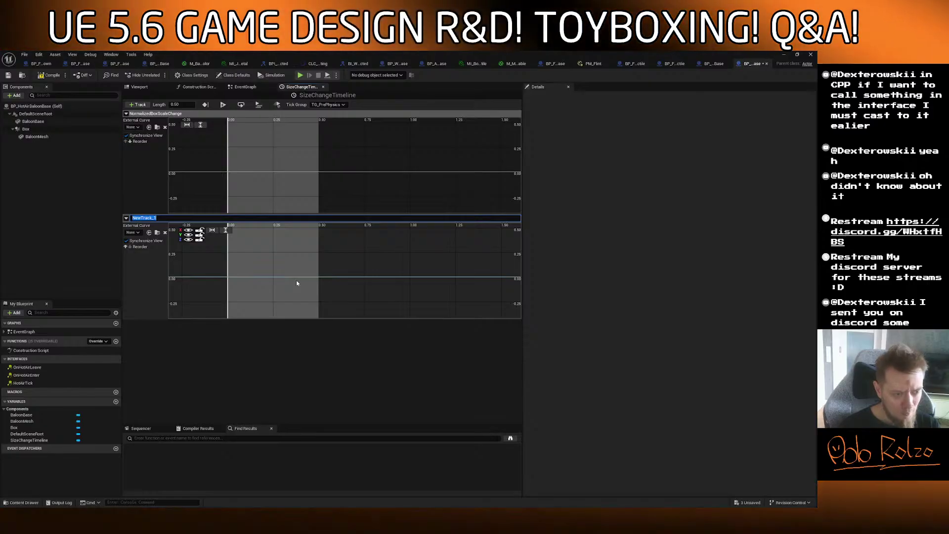
key("BackSpace")
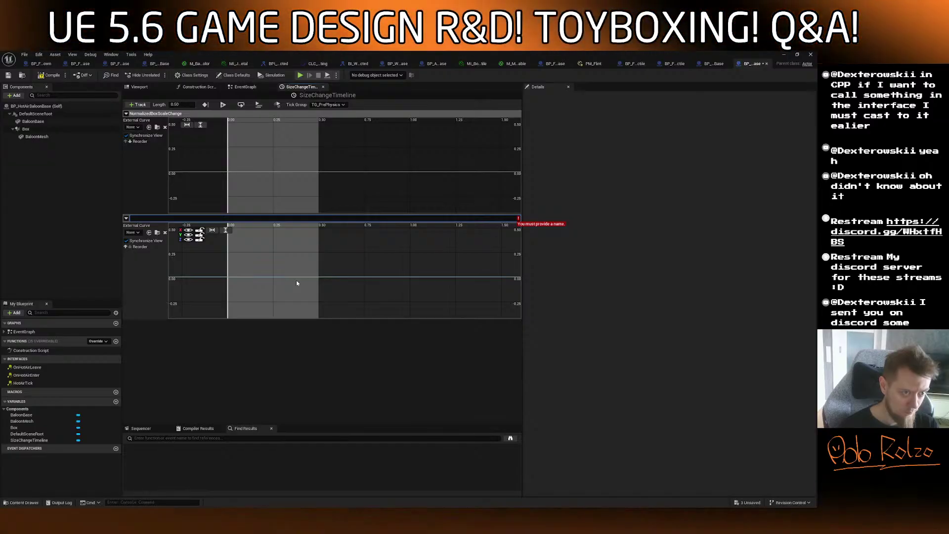
type("B")
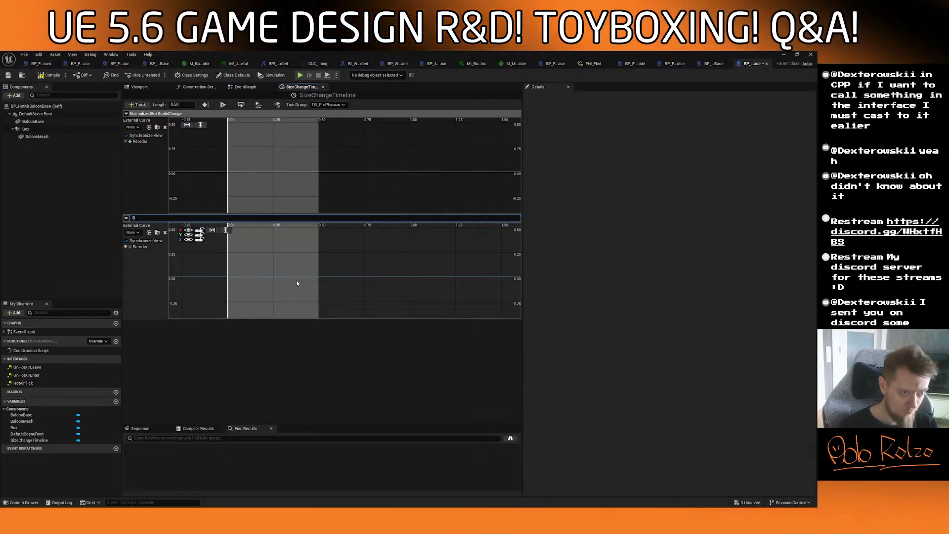
key("BackSpace")
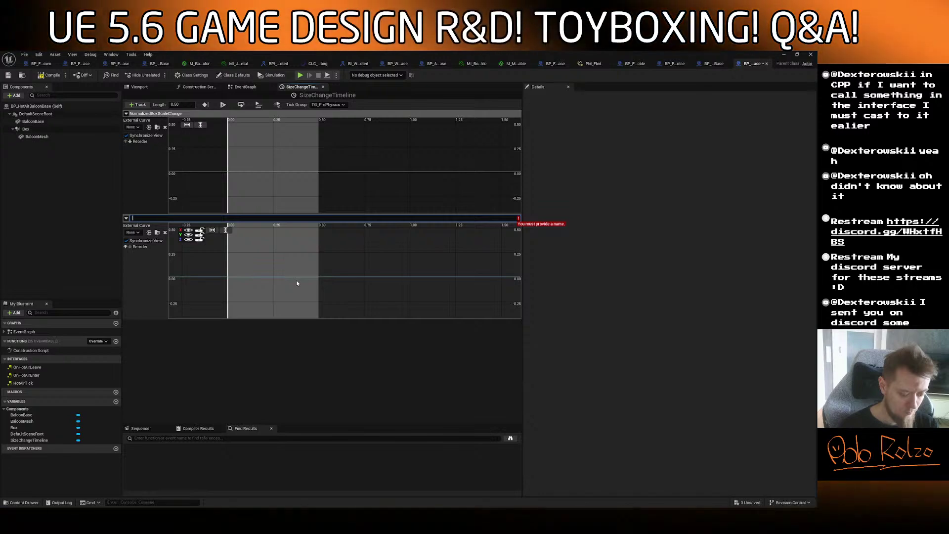
type("LocalSpaceBox")
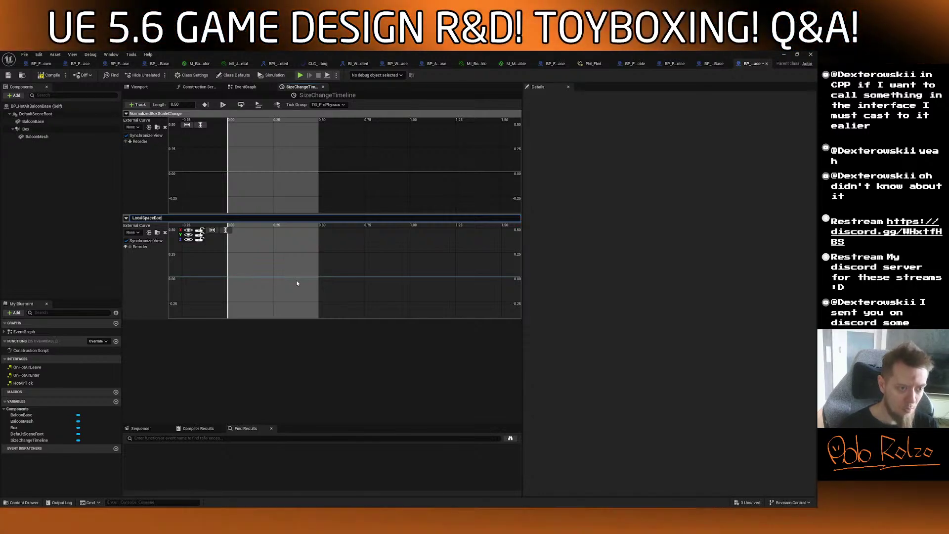
type("Offset")
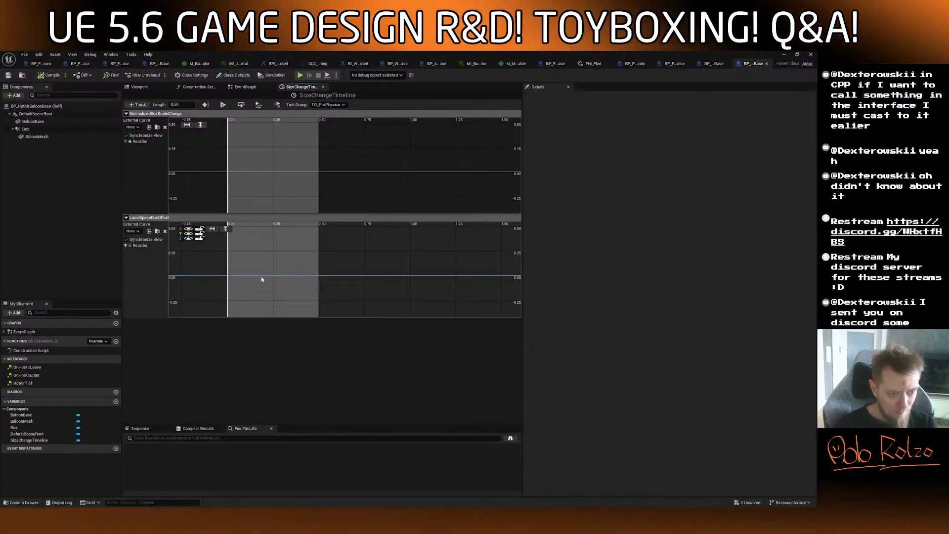
Fit the NormalizedBoxScaleChange curve view and turn off Synchronize View for the LocalSpaceBoxOffset track.
scroll(262, 265, "down", 3)
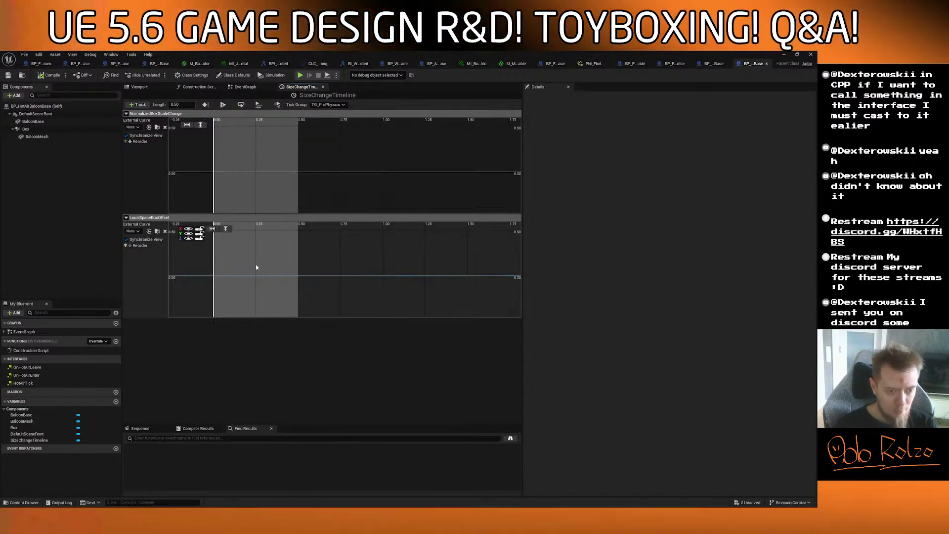
scroll(249, 254, "up", 3)
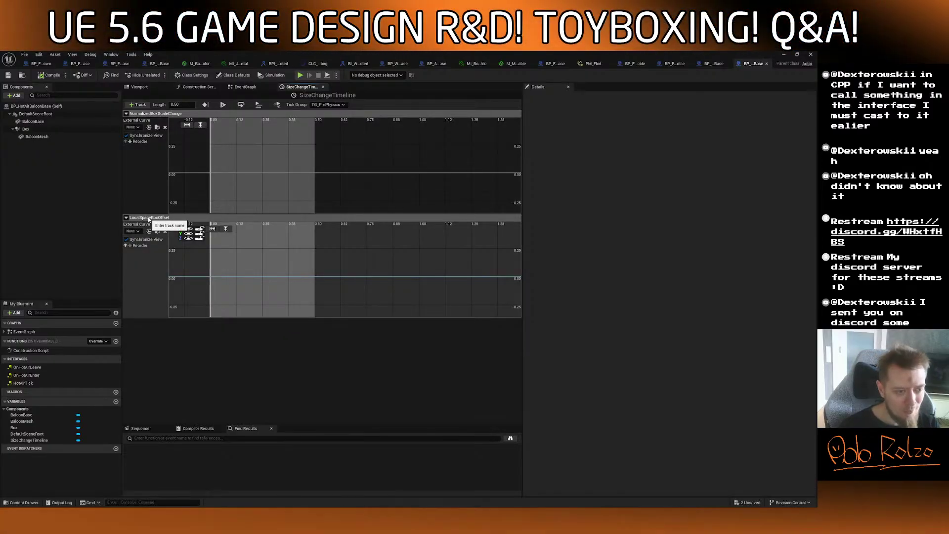
right_click_drag(184, 254, 199, 258)
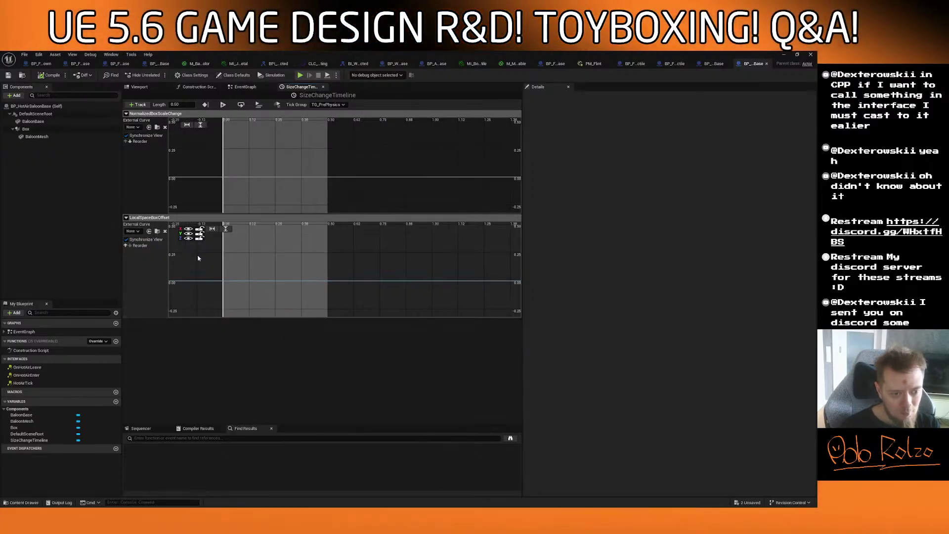
right_click_drag(293, 243, 261, 238)
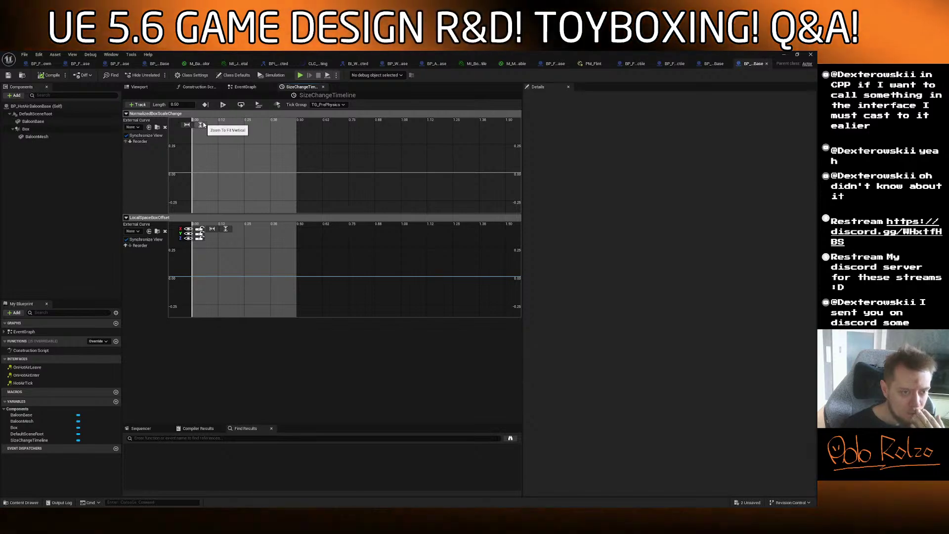
left_click(200, 125)
left_click(186, 125)
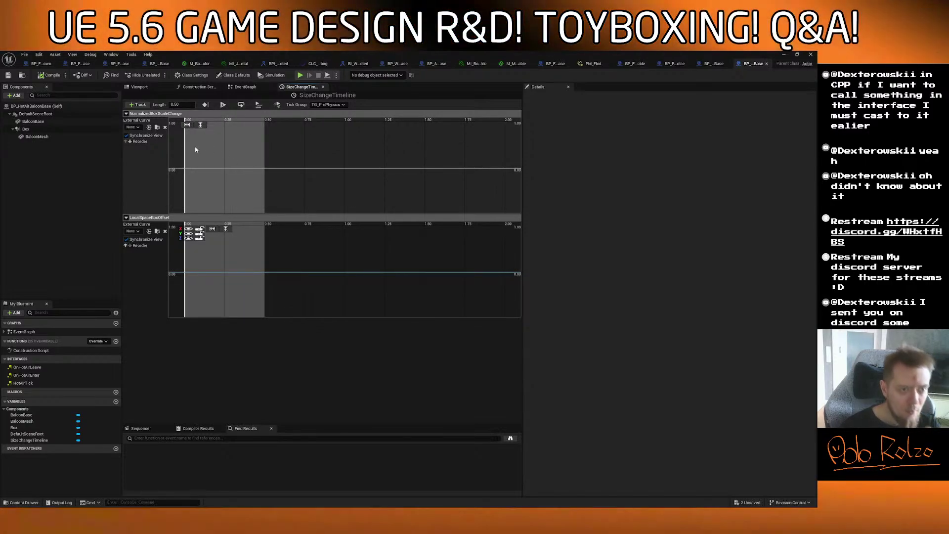
left_click(126, 239)
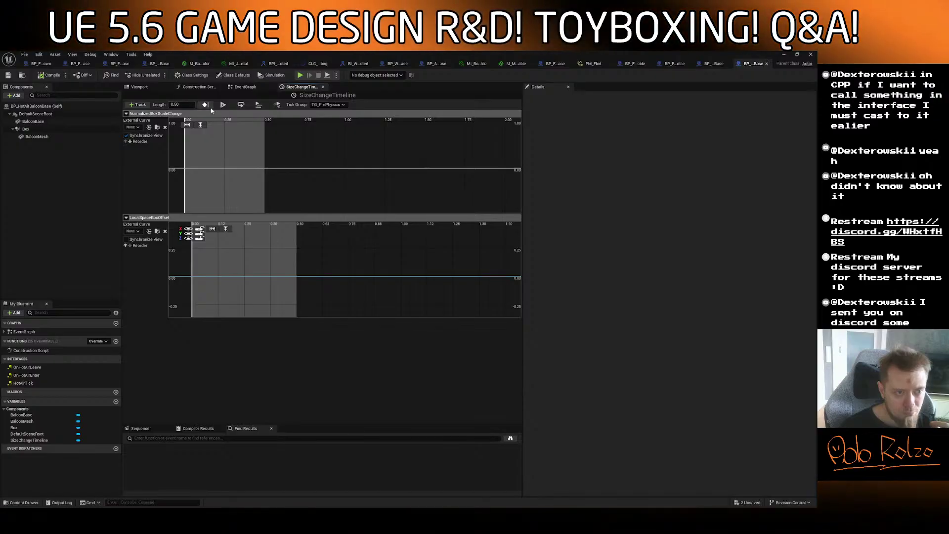
Add a key to the NormalizedBoxScaleChange curve at time 0 with a value of 1.
right_click(185, 169)
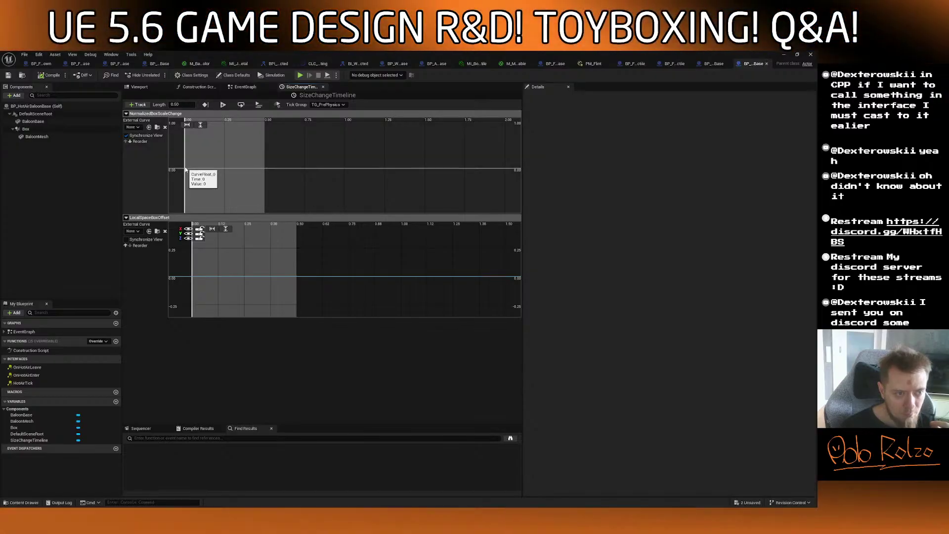
left_click(200, 183)
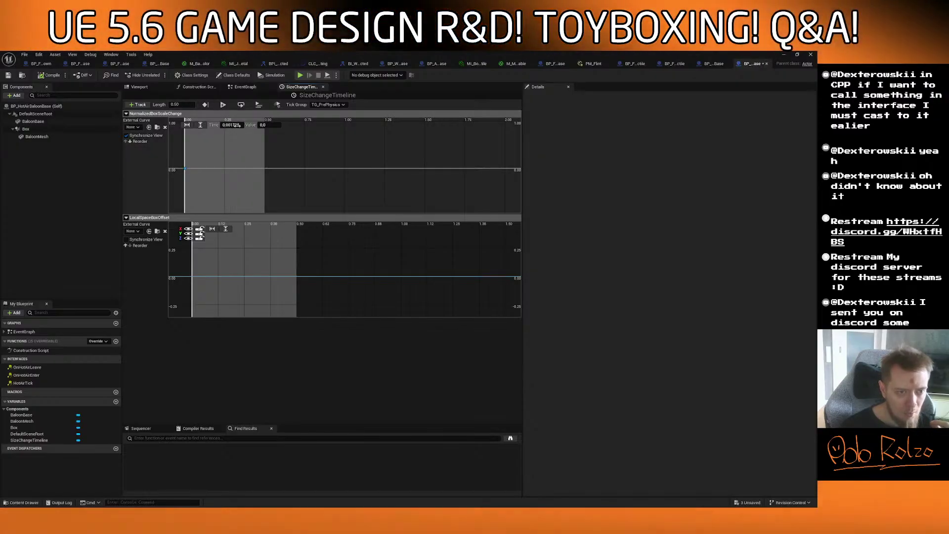
left_click(238, 125)
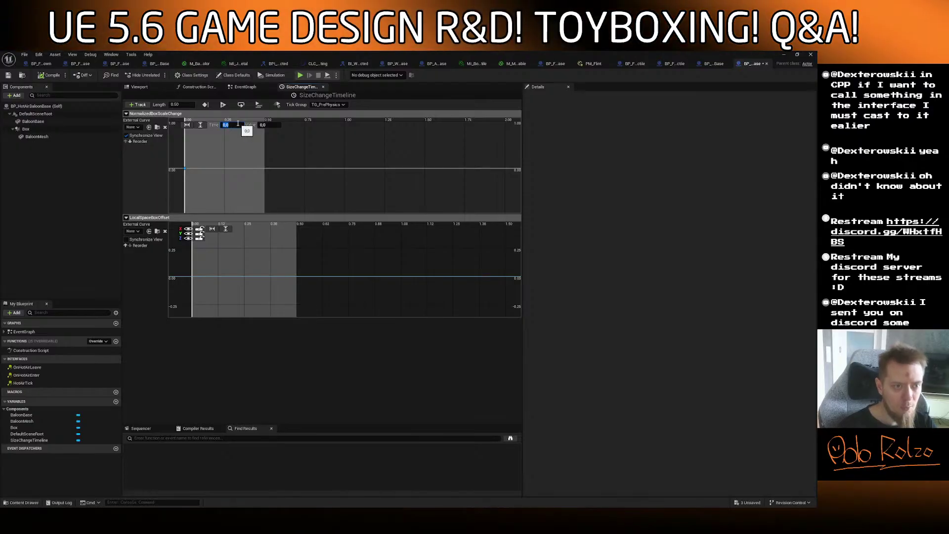
right_click_drag(221, 141, 242, 157)
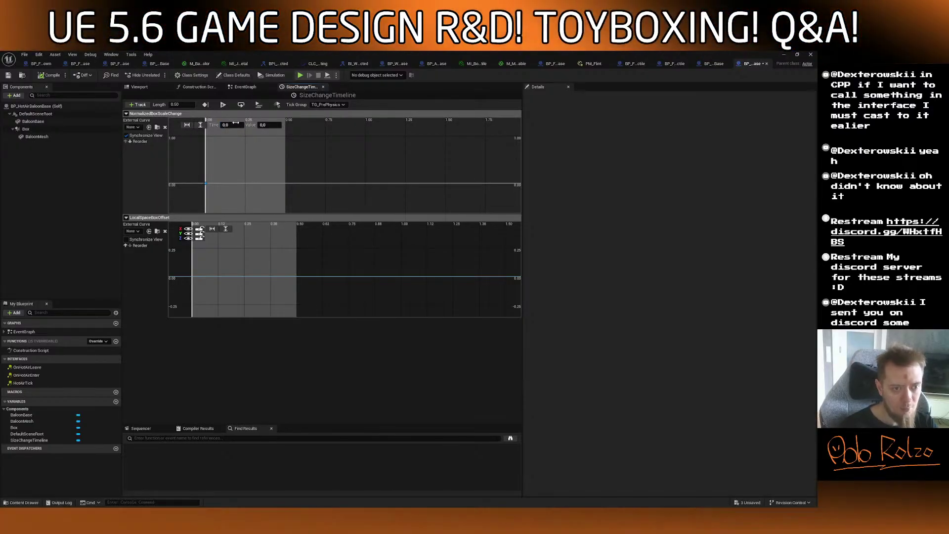
left_click(265, 125)
type("1")
key("Return")
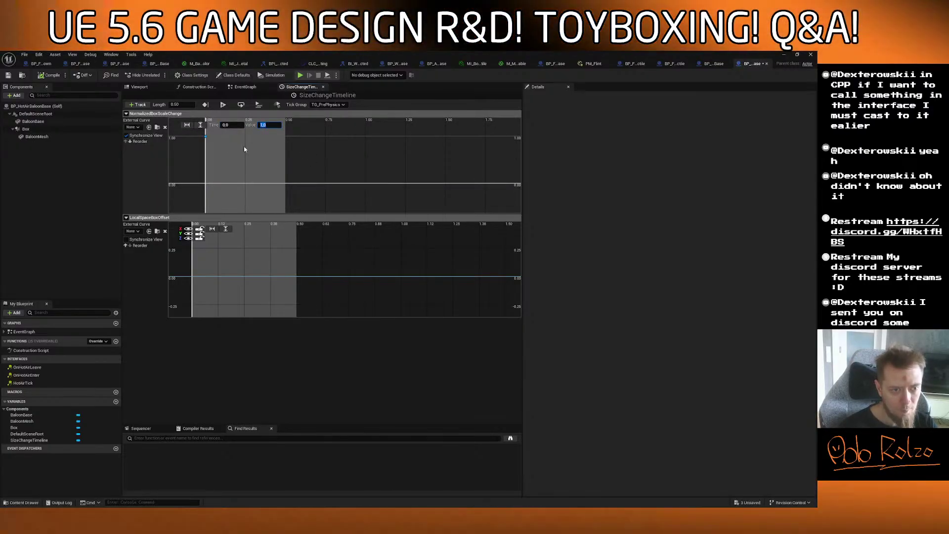
Add a second key to the NormalizedBoxScaleChange curve at time 0.5 with a value of 2.
right_click(286, 183)
left_click(299, 197)
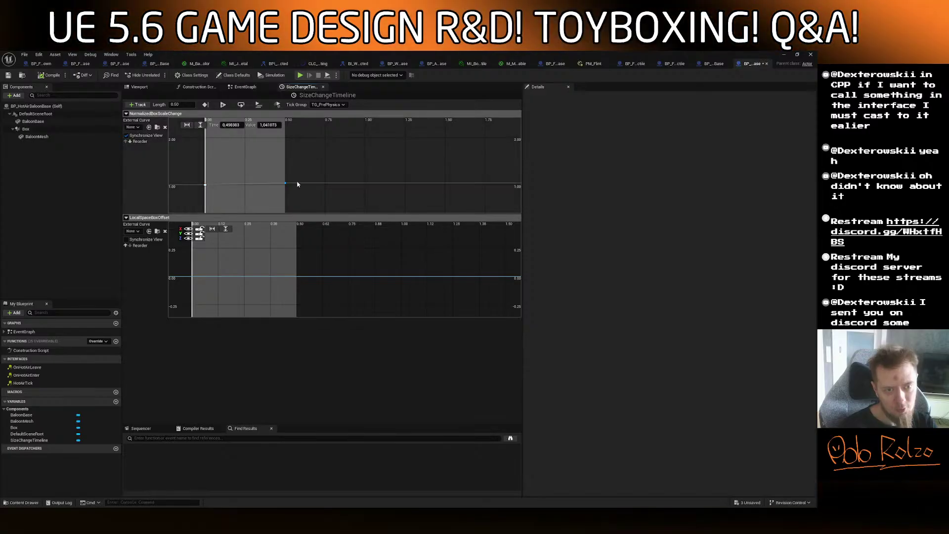
left_click(241, 125)
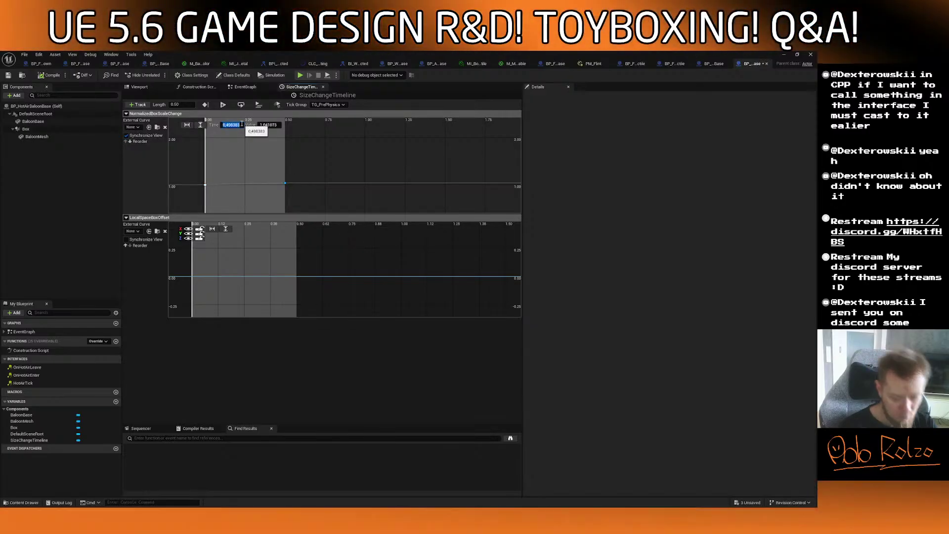
type("0.5")
key("Return")
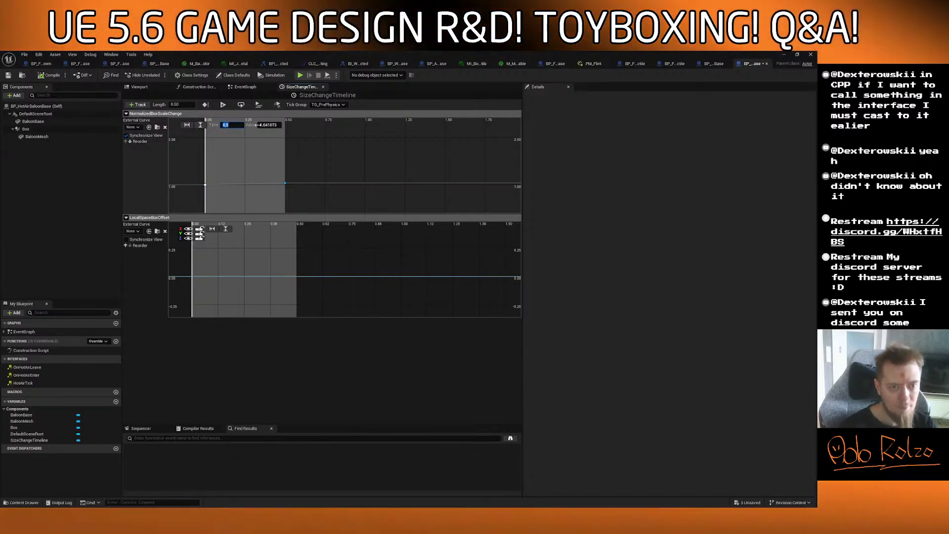
type("2")
key("Return")
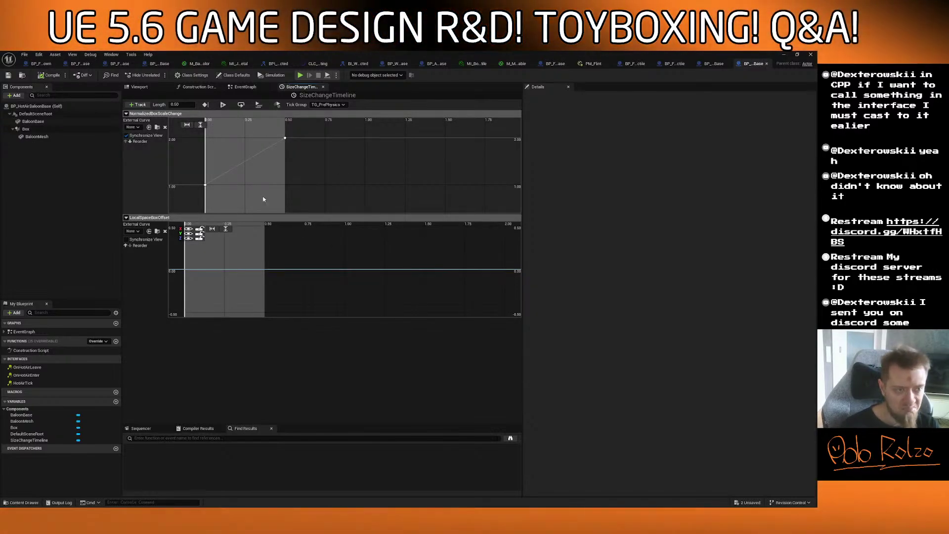
Show the balloon's 3D preview, select the Box component and set its uniform scale to 2.
left_click(246, 87)
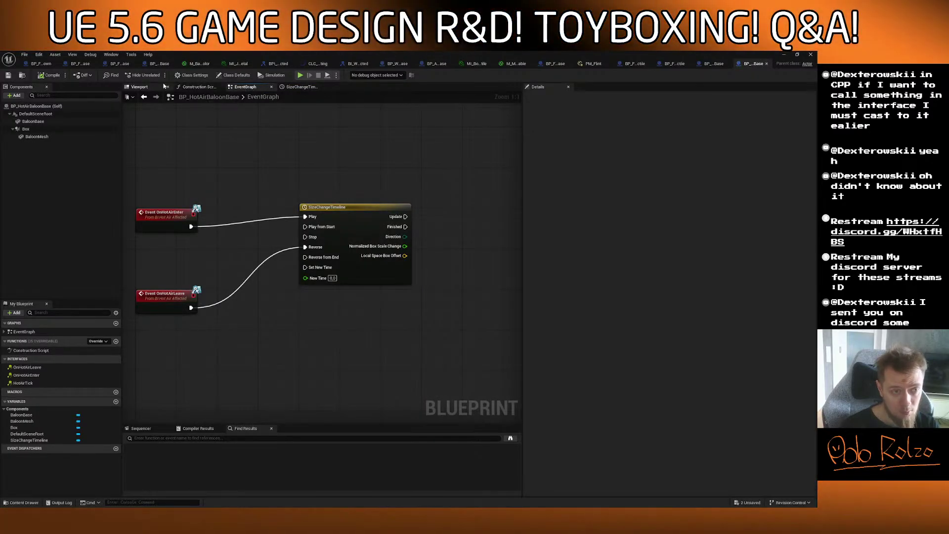
left_click(139, 87)
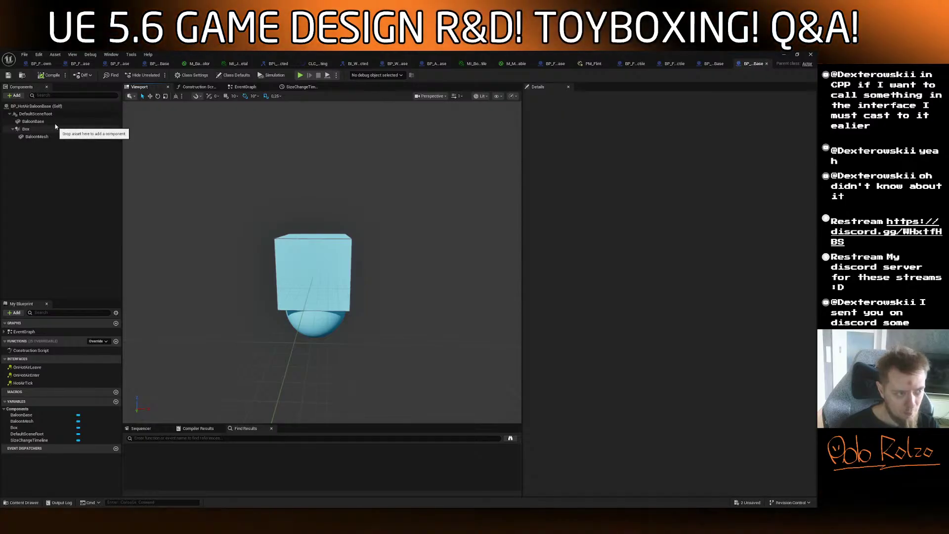
left_click(26, 129)
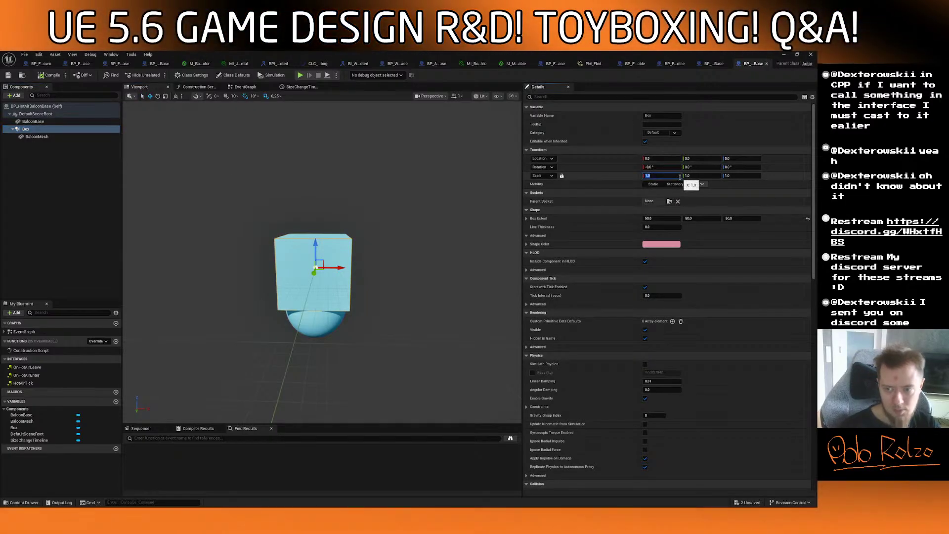
mouse_move(680, 176)
left_mouse_down()
mouse_move(707, 176)
mouse_move(695, 176)
left_mouse_up()
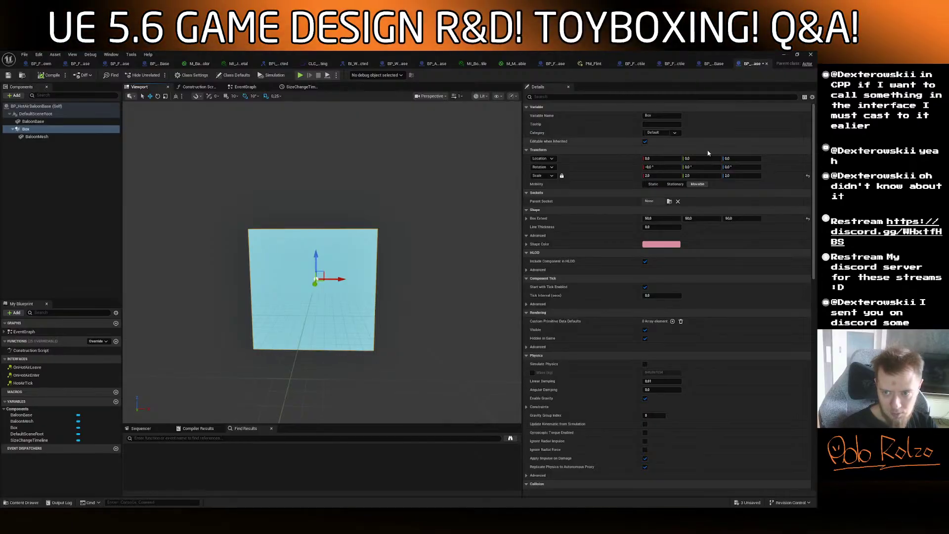
Raise the Box component above the balloon base by setting its Z location to 50.
left_click_drag(731, 158, 743, 158)
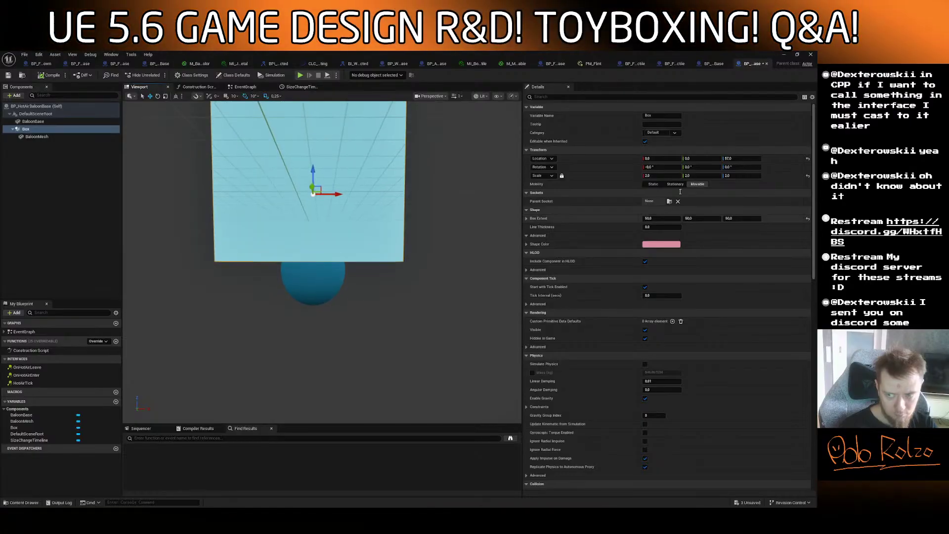
left_click_drag(742, 159, 742, 158)
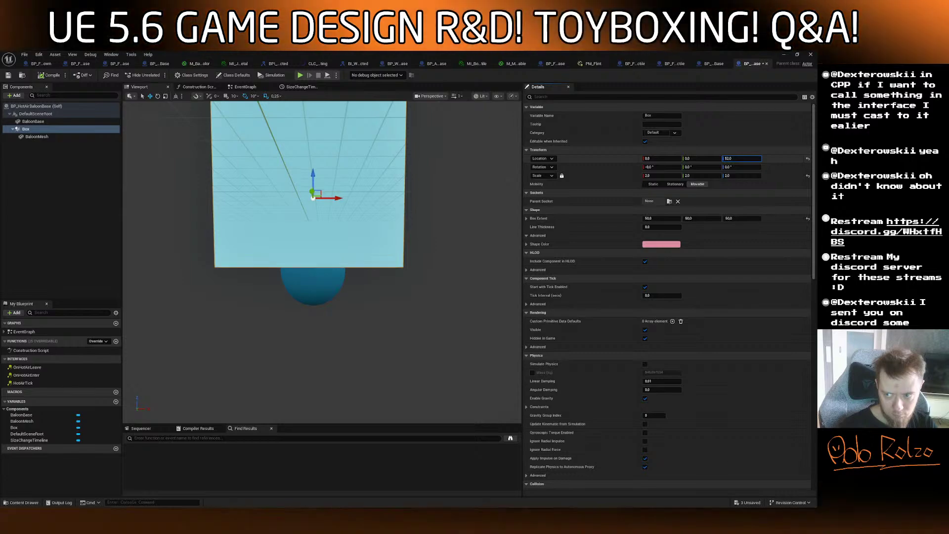
left_click(741, 158)
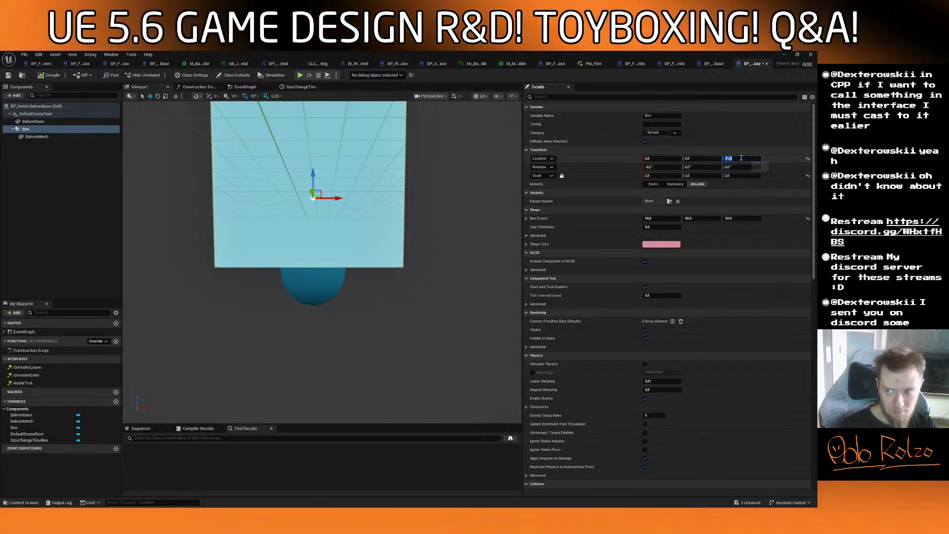
type("50")
key("Return")
mouse_move(415, 208)
right_mouse_down()
mouse_move(412, 183)
mouse_move(412, 198)
right_mouse_up()
key("s")
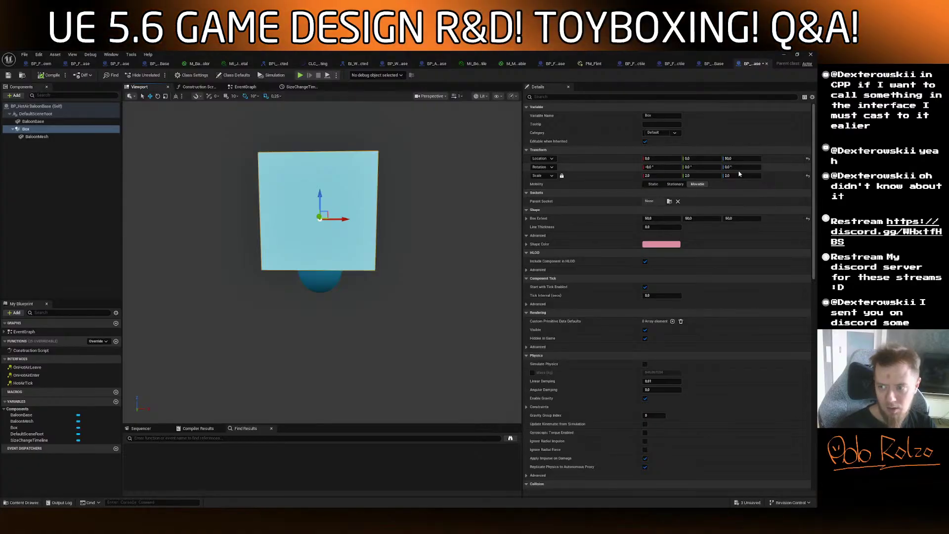
Reset the Box component to a Z location of 0 and a uniform scale of 1, and save the blueprint.
left_click(747, 158)
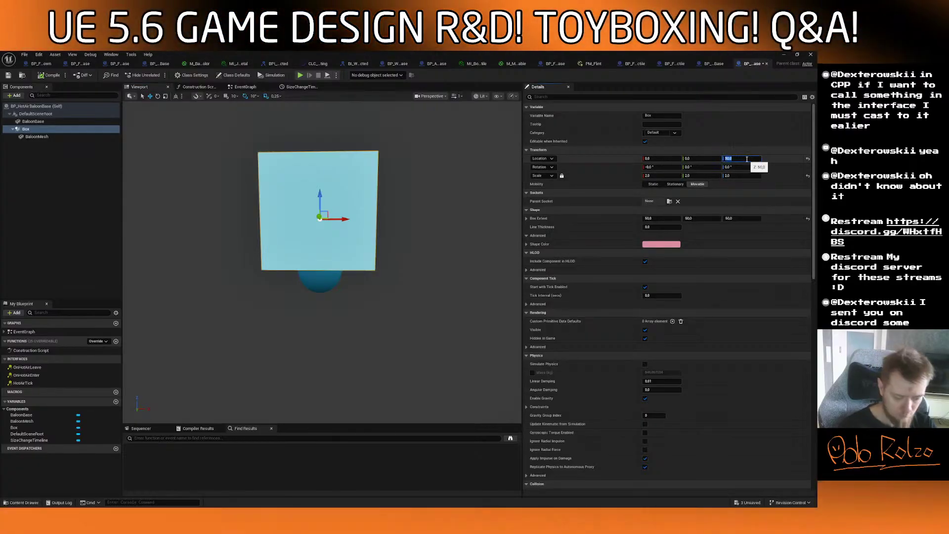
key("Return")
left_click(649, 177)
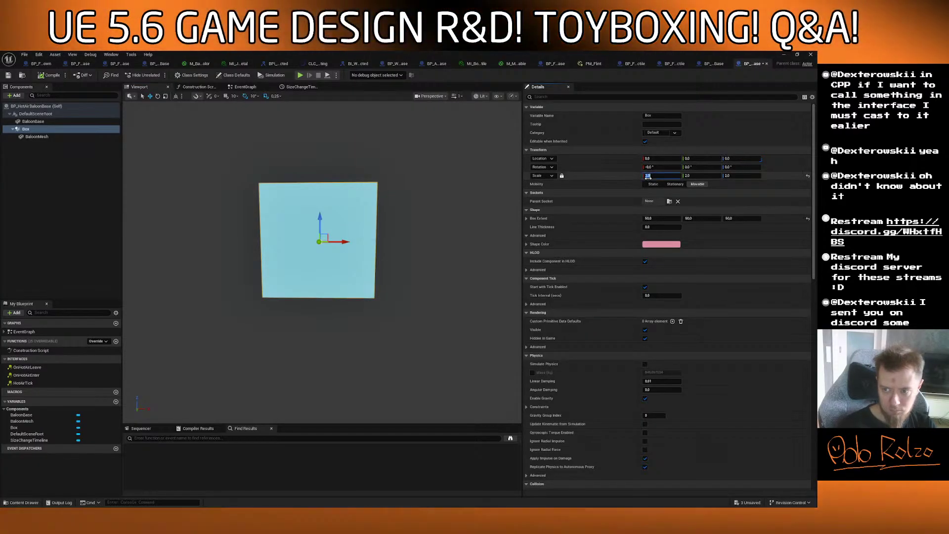
type("1")
key("Return")
right_click_drag(275, 222, 275, 222)
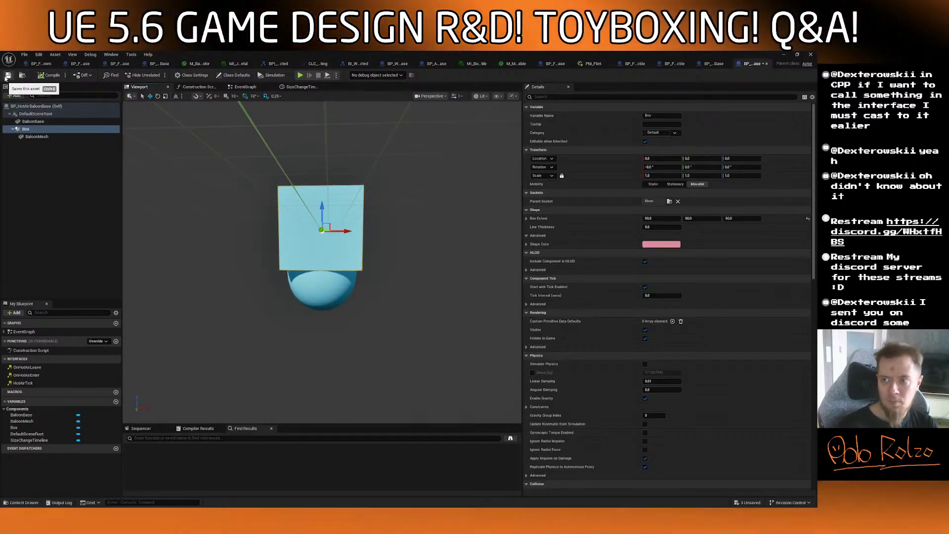
left_click(8, 76)
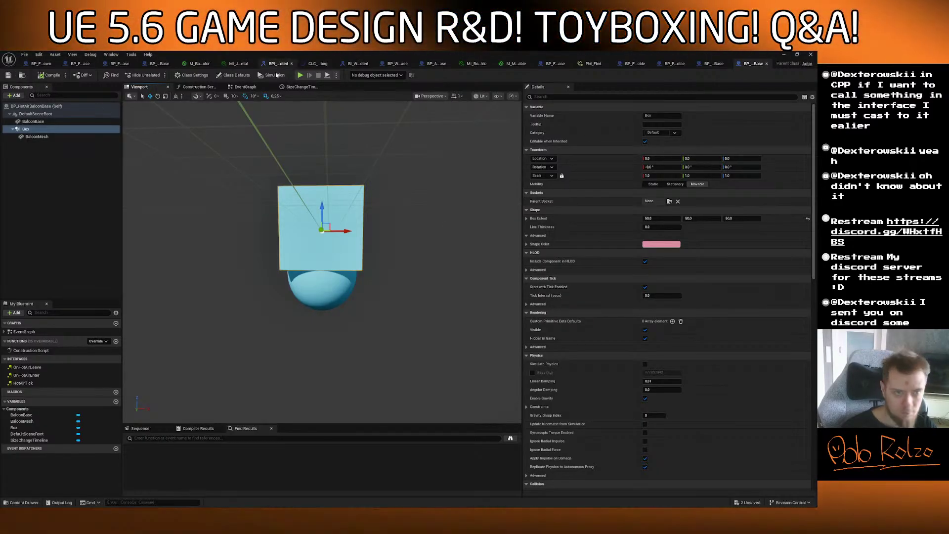
Delete the LocalSpaceBoxOffset vector track from SizeChangeTimeline.
left_click(309, 87)
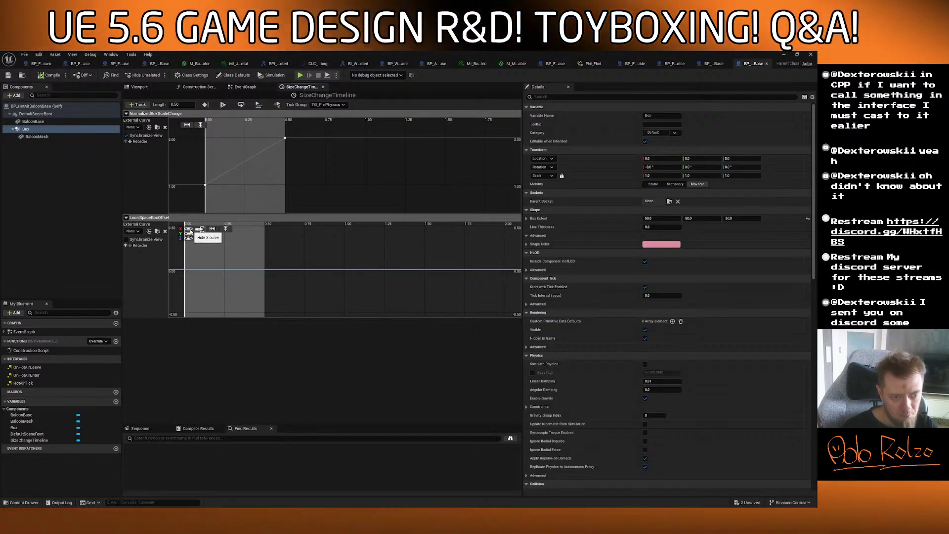
right_click(184, 271)
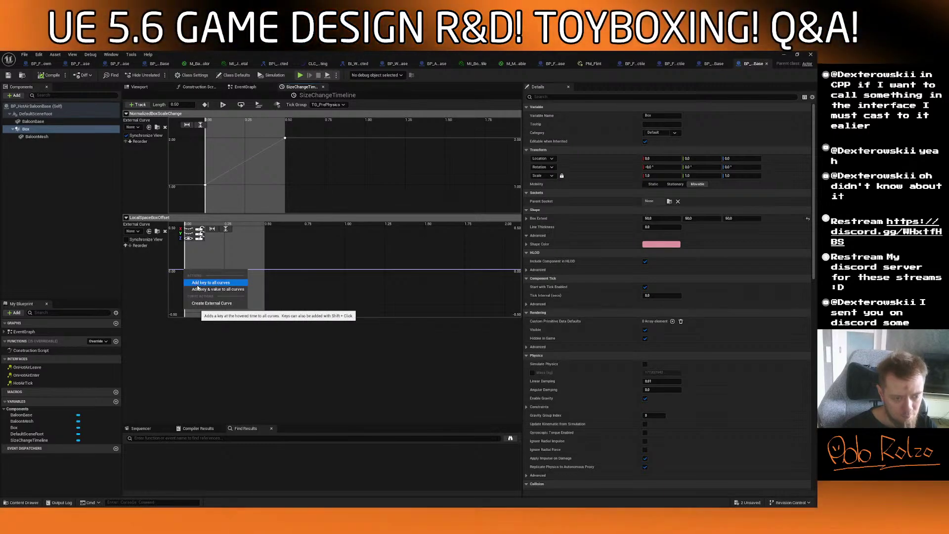
left_click(203, 339)
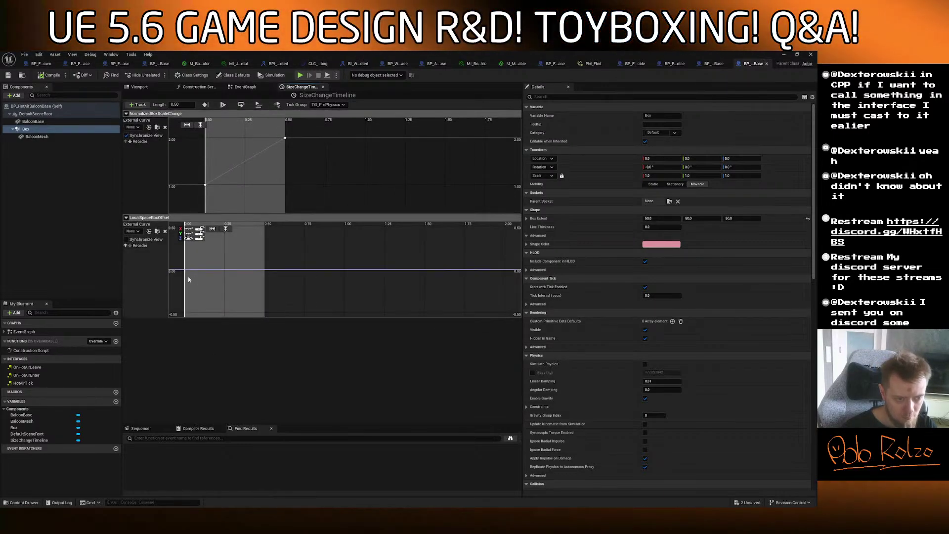
right_click(185, 271)
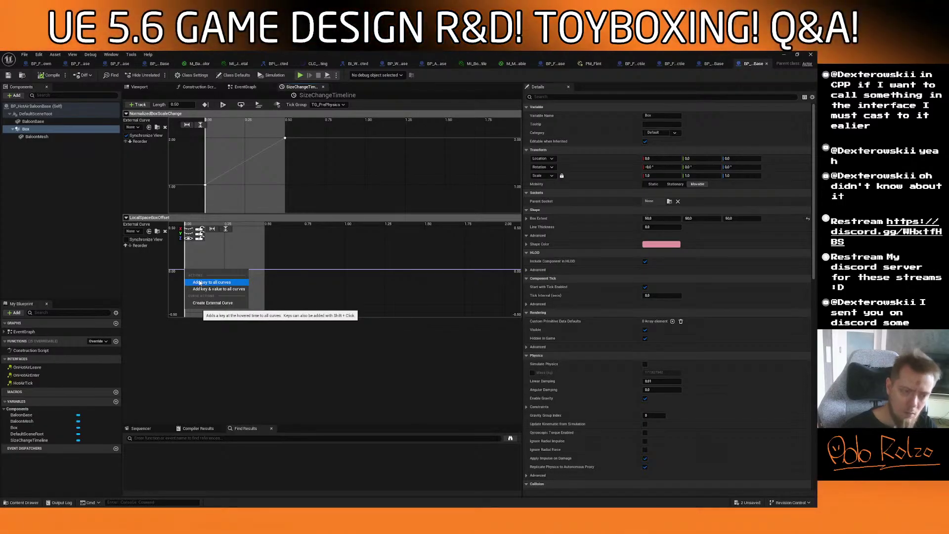
left_click(126, 218)
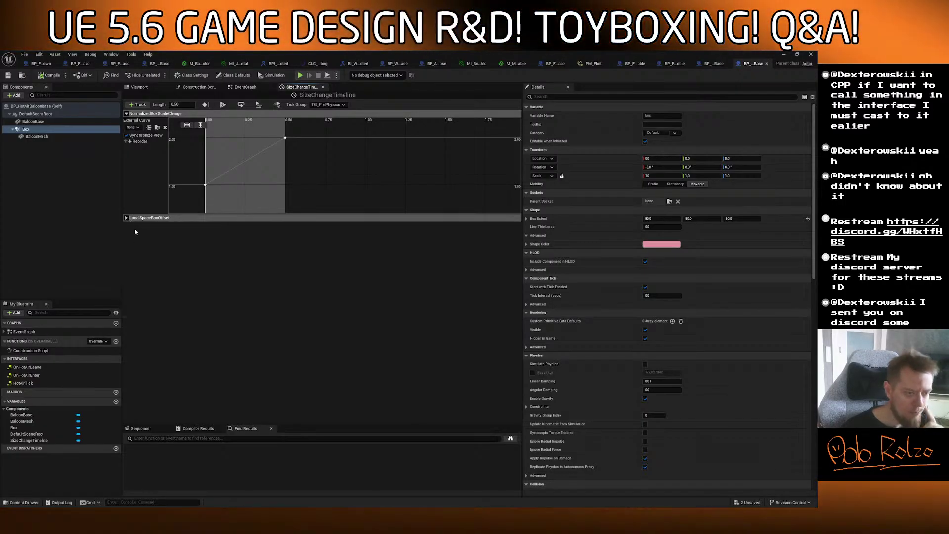
left_click(126, 218)
right_click(145, 219)
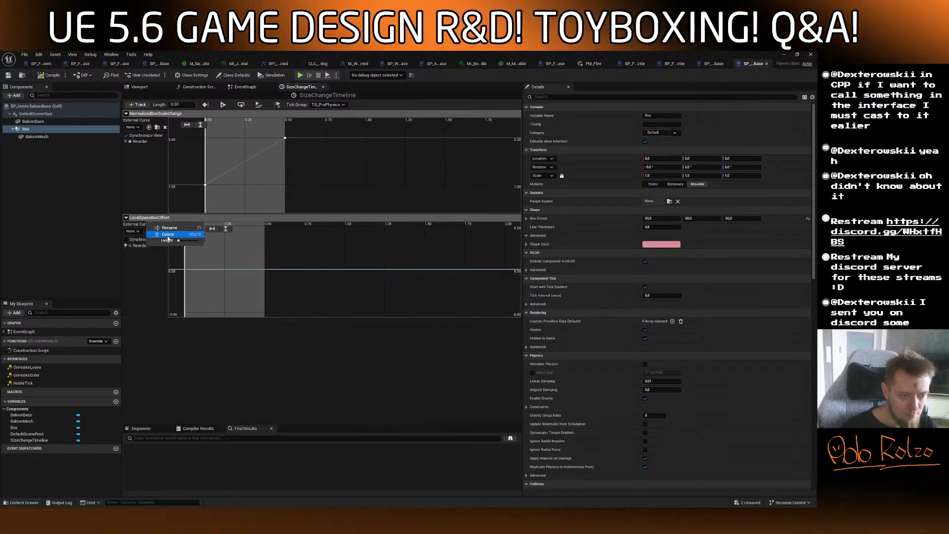
left_click(167, 235)
Add a float track named ZAxisBoxLocalSpaceOffset to SizeChangeTimeline.
left_click(138, 105)
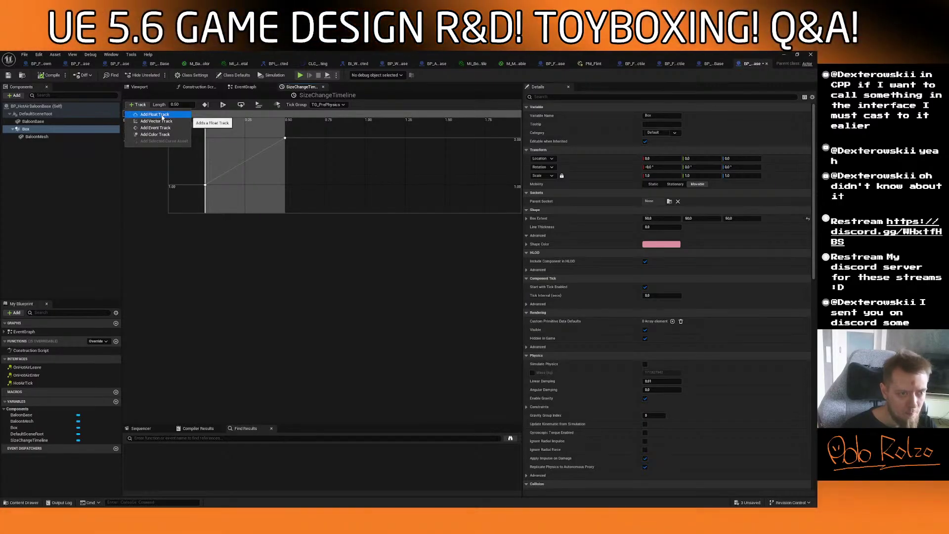
left_click(151, 114)
type("ZAxisBoxLoc")
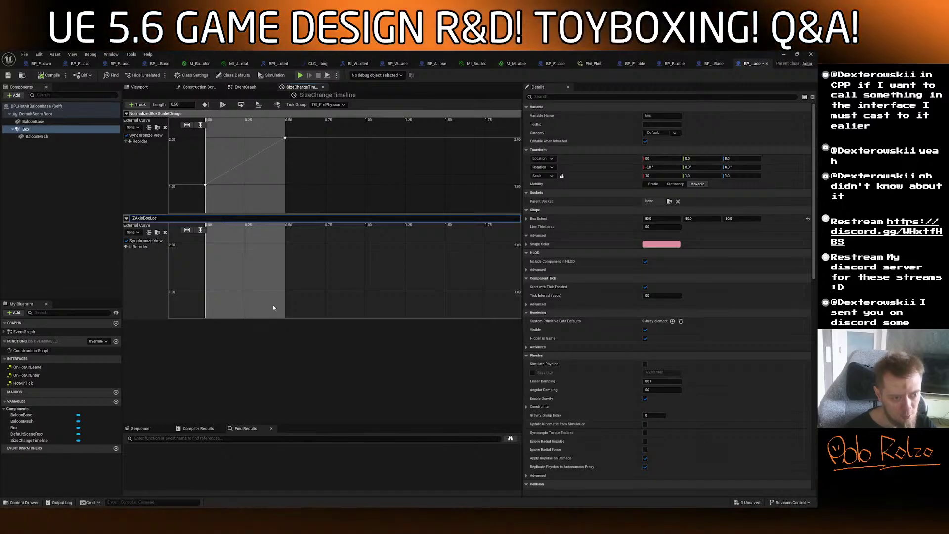
type("alSpaceOf")
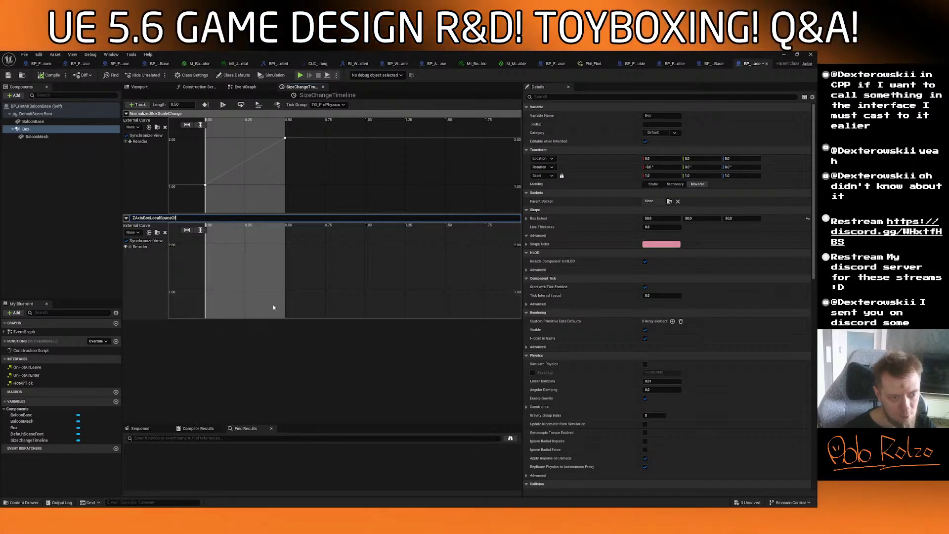
type("fset")
key("Return")
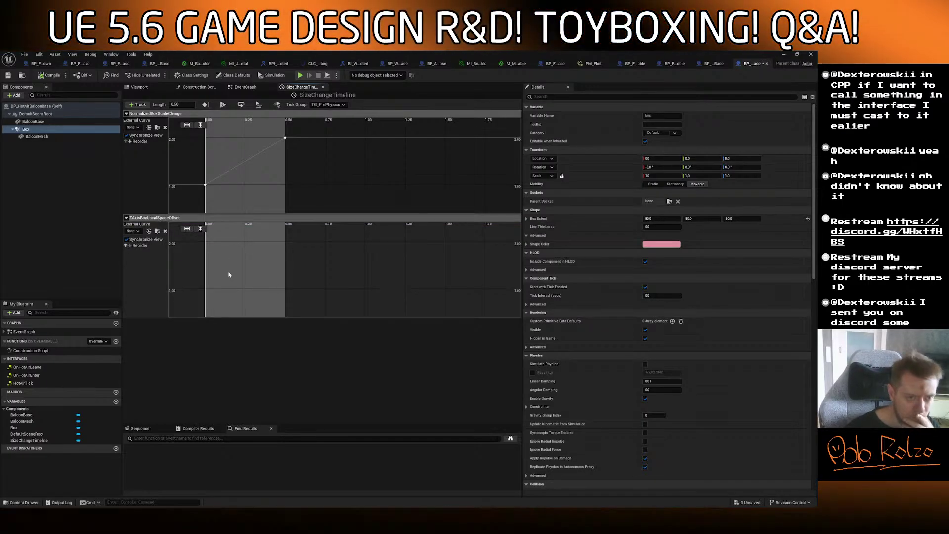
Add a key to the ZAxisBoxLocalSpaceOffset curve at time 0 with a value of 0.
right_click(206, 291)
left_click(227, 303)
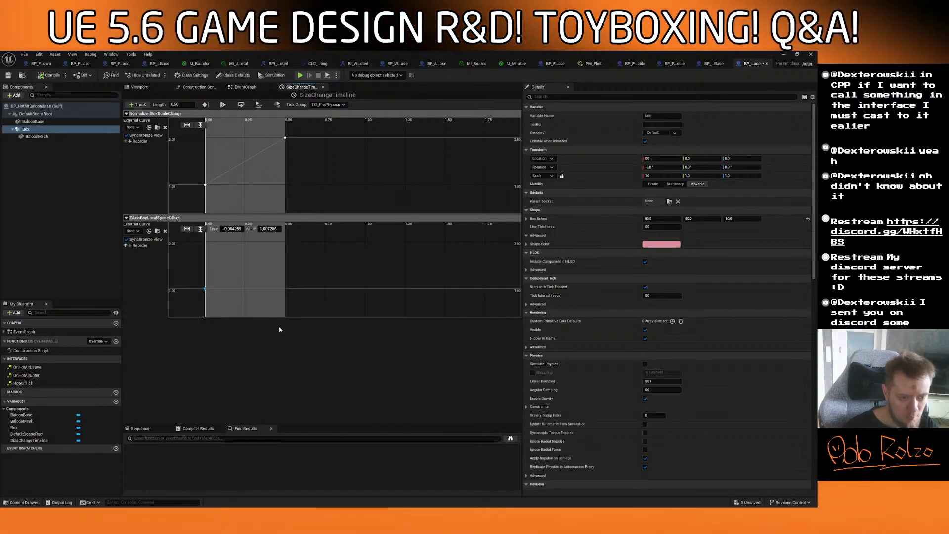
left_click(232, 229)
type("0")
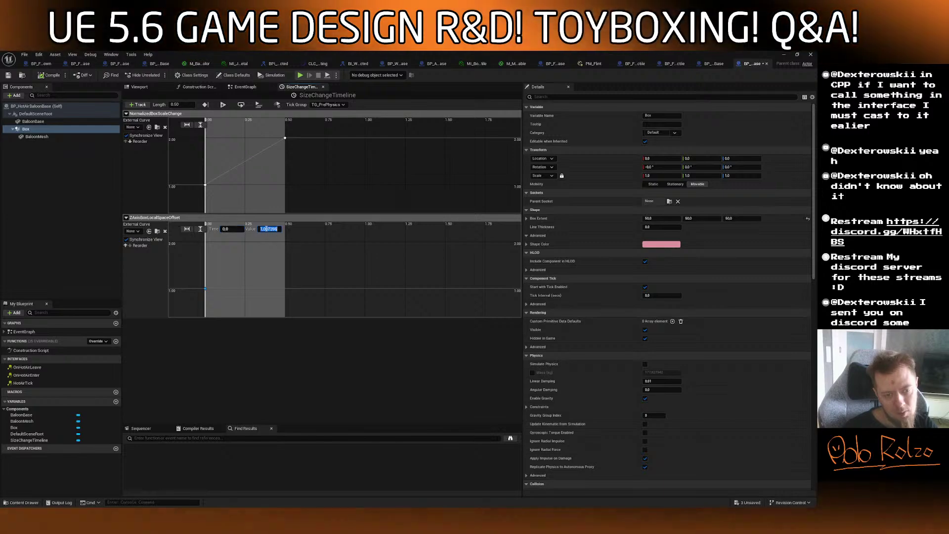
key("Tab")
type("0")
key("Return")
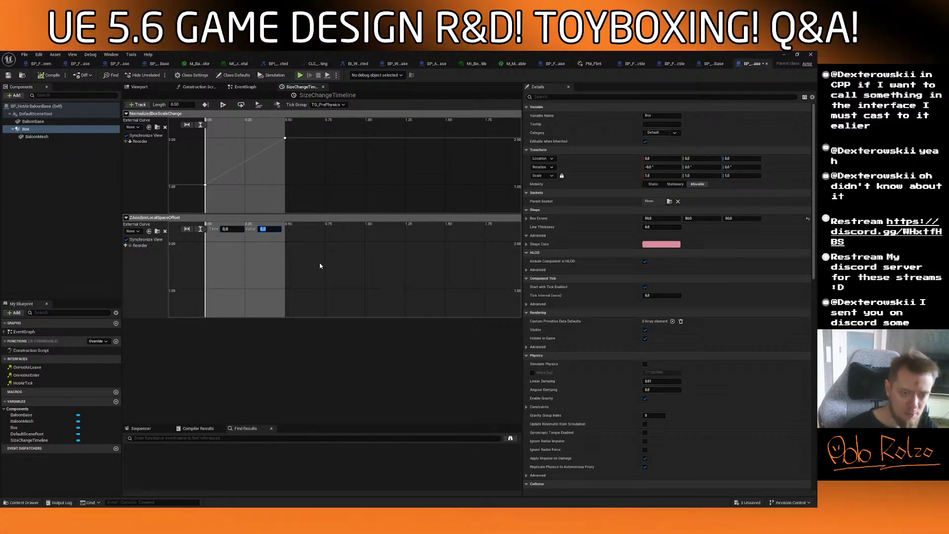
Add a second key to the ZAxisBoxLocalSpaceOffset curve at time 0.5 with a value of 50.
right_click(285, 294)
left_click(311, 303)
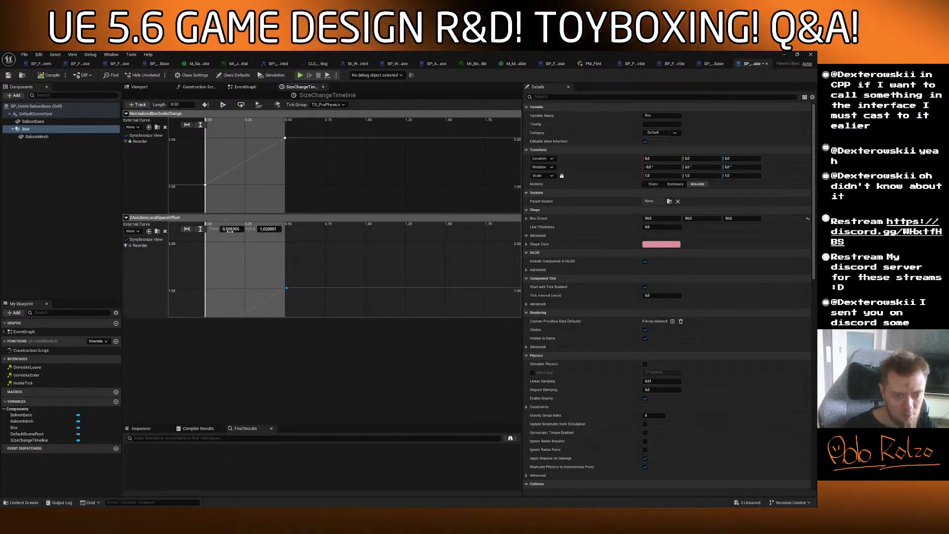
left_click(231, 228)
type("0,5")
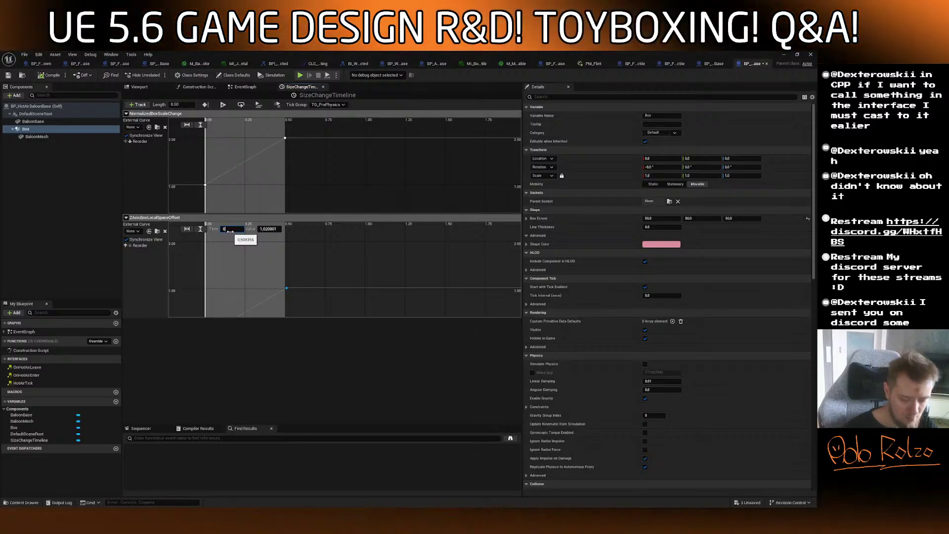
key("Return")
left_click(269, 229)
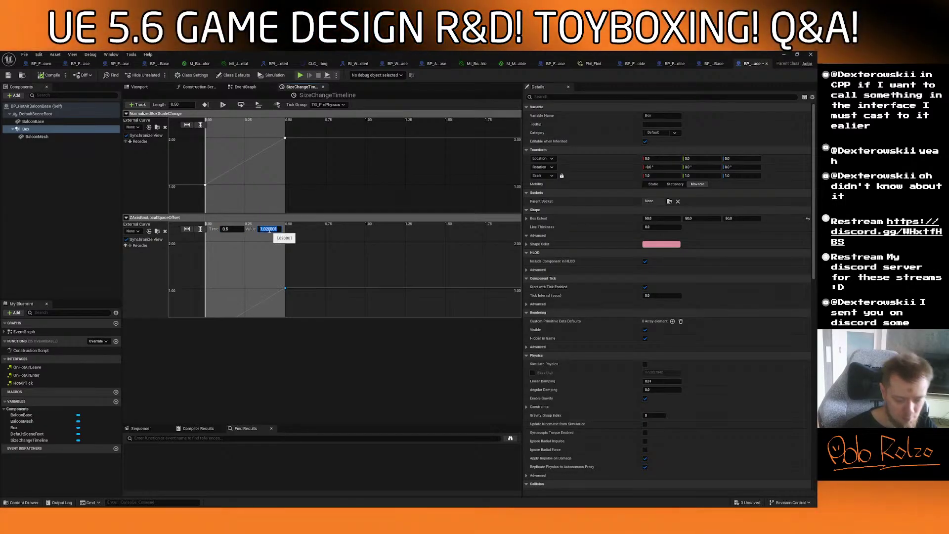
type("50")
key("Return")
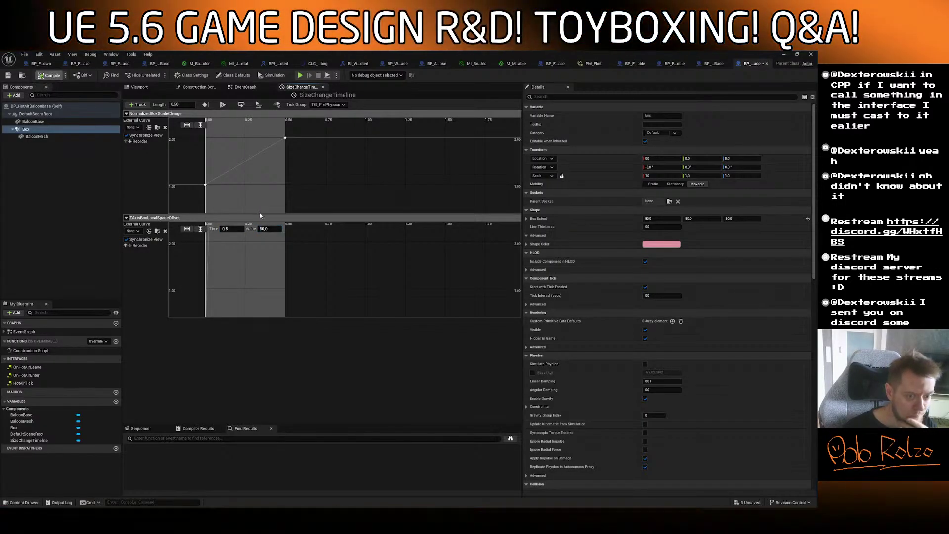
Turn off Synchronize View for both timeline tracks and compile the balloon blueprint.
scroll(305, 282, "down", 2)
scroll(304, 280, "down", 2)
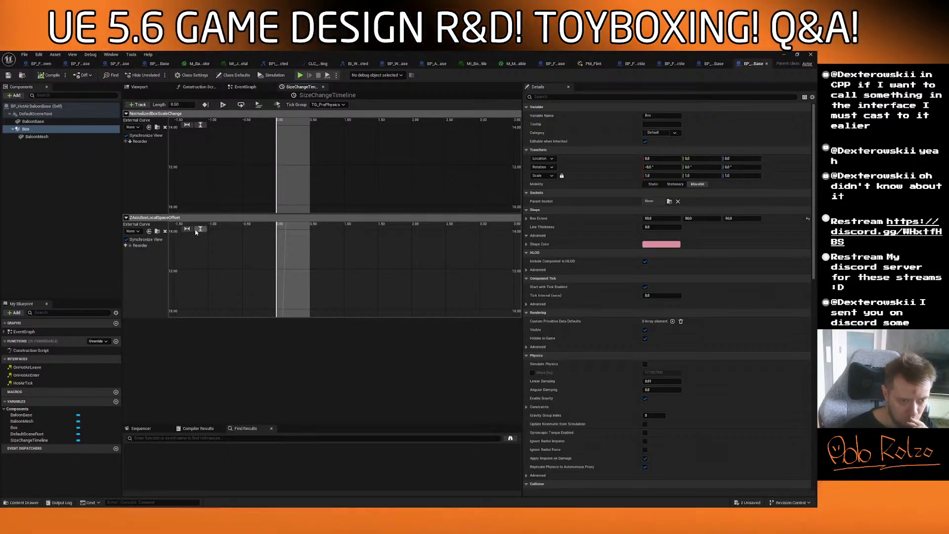
left_click(200, 229)
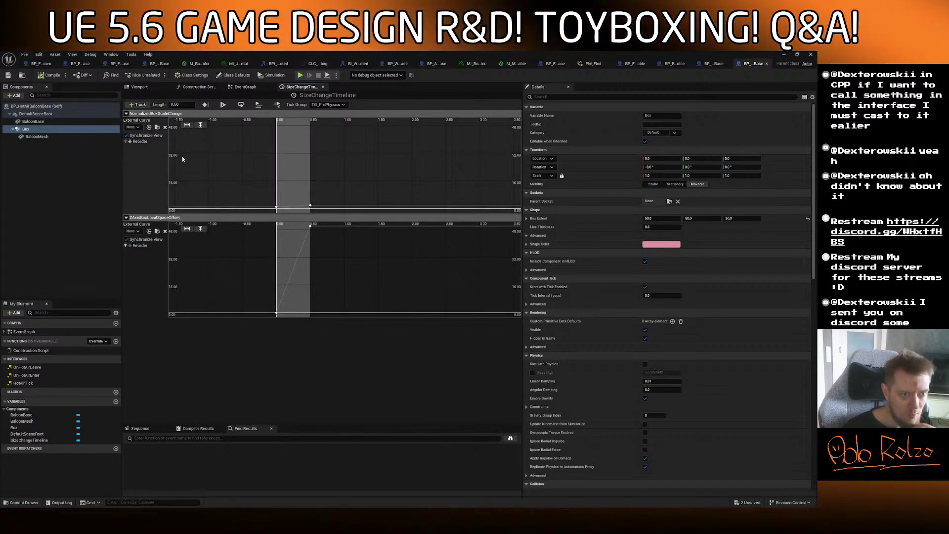
left_click(126, 239)
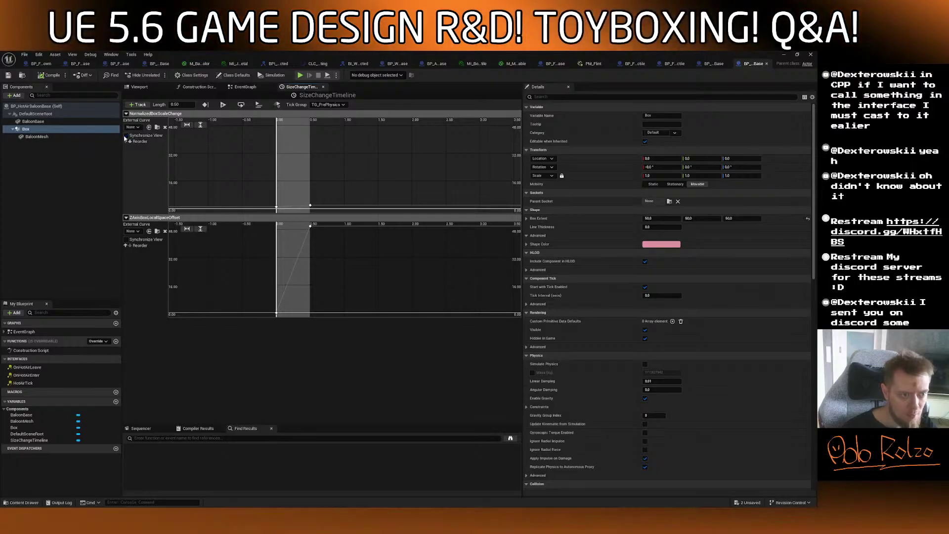
left_click(51, 78)
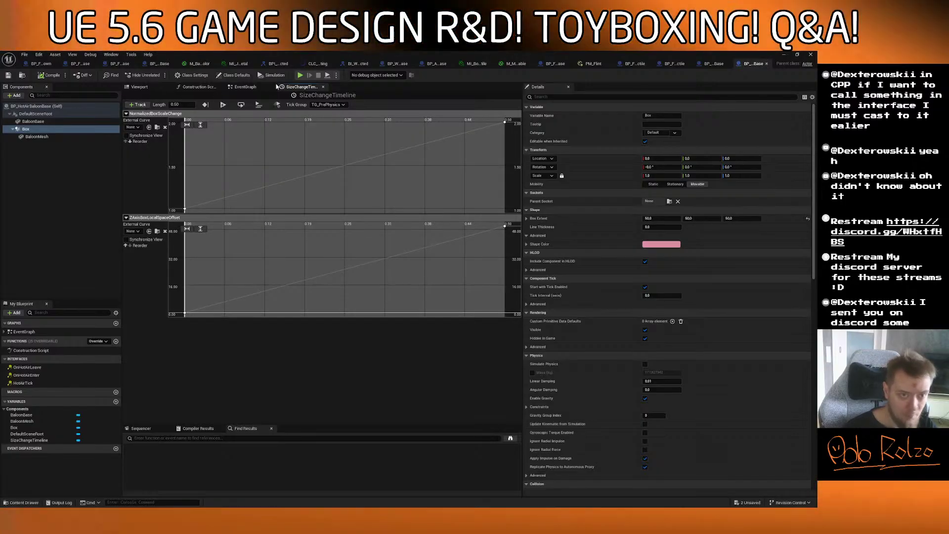
In the event graph, line up the OnHotAirEnter event node with the Play input of the SizeChangeTimeline node.
left_click(250, 87)
right_click_drag(373, 280, 342, 289)
scroll(390, 256, "down", 1)
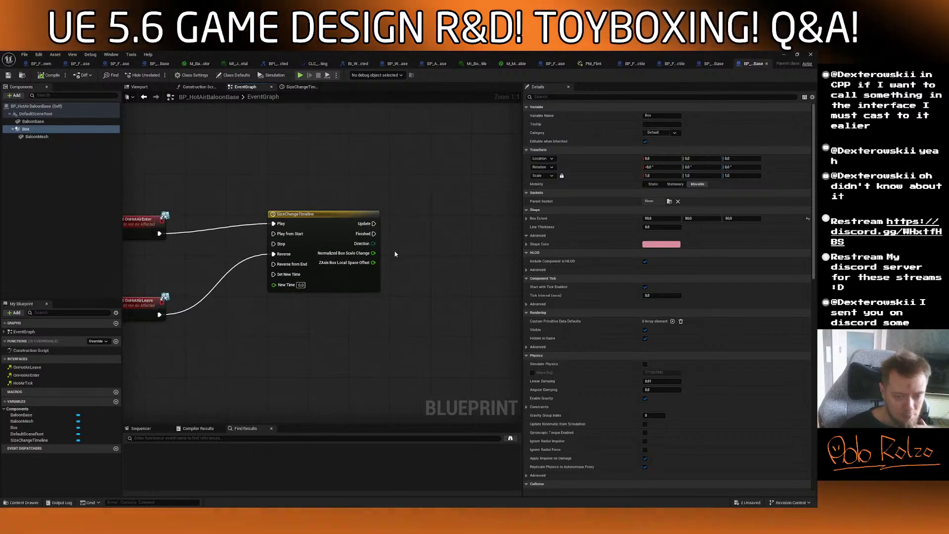
left_click_drag(167, 230, 167, 224)
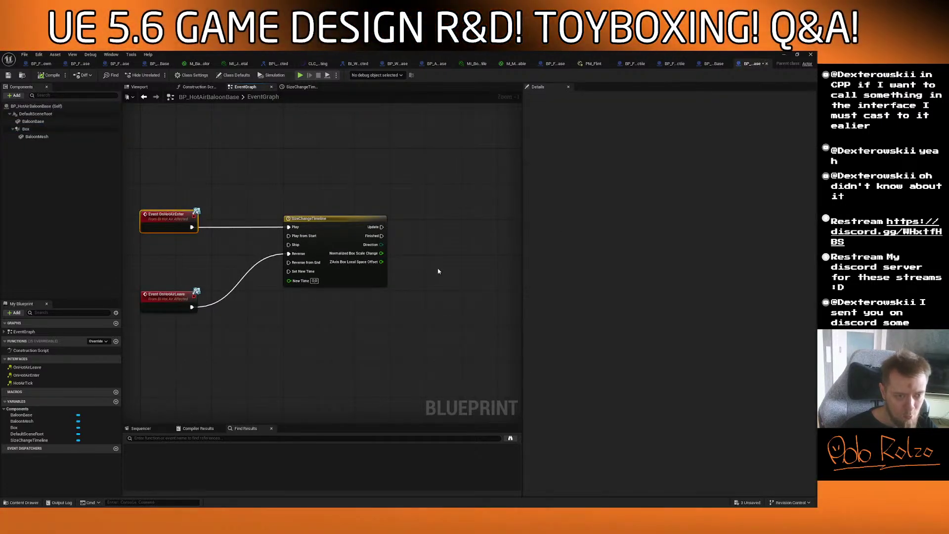
right_click_drag(438, 272, 325, 272)
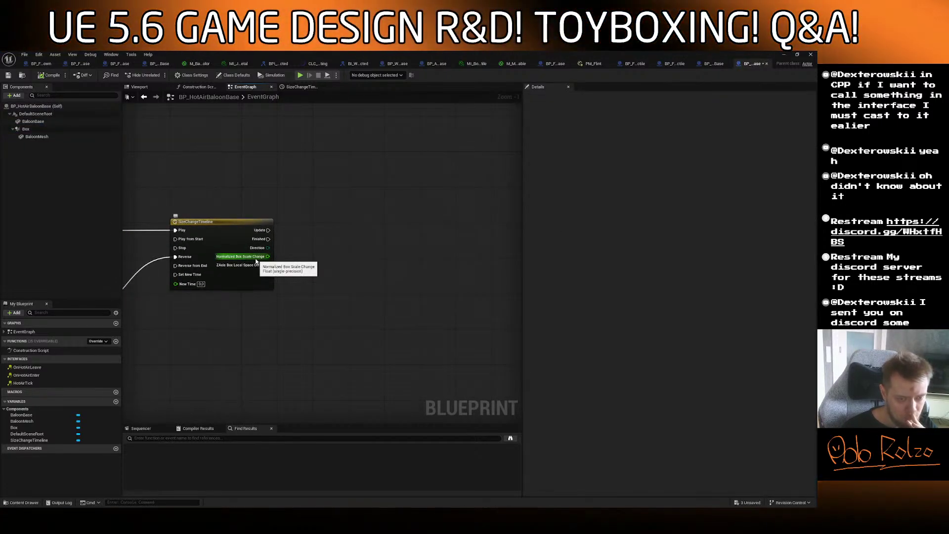
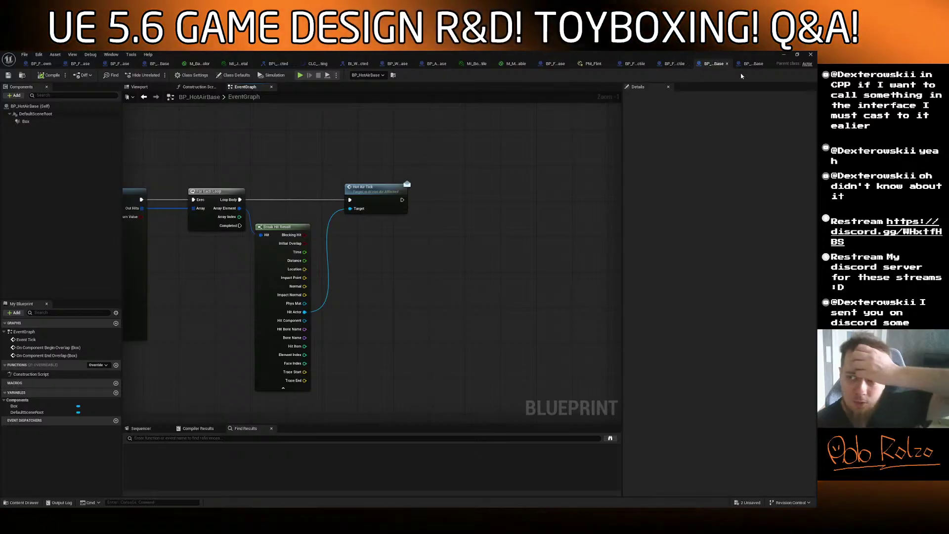
Open the BI_HotAirAffected interface and examine the OnHotAirLeave function's reference options and advanced settings.
left_click(24, 502)
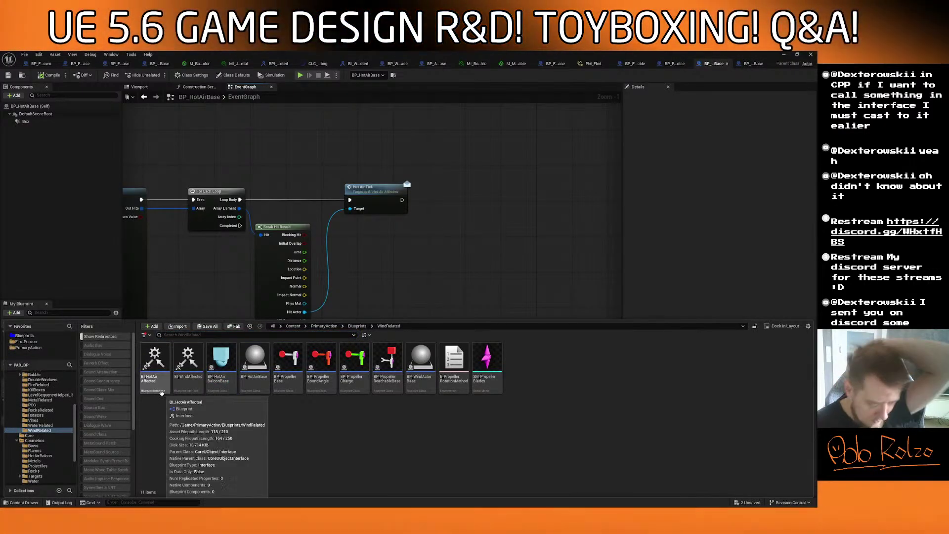
double_click(161, 391)
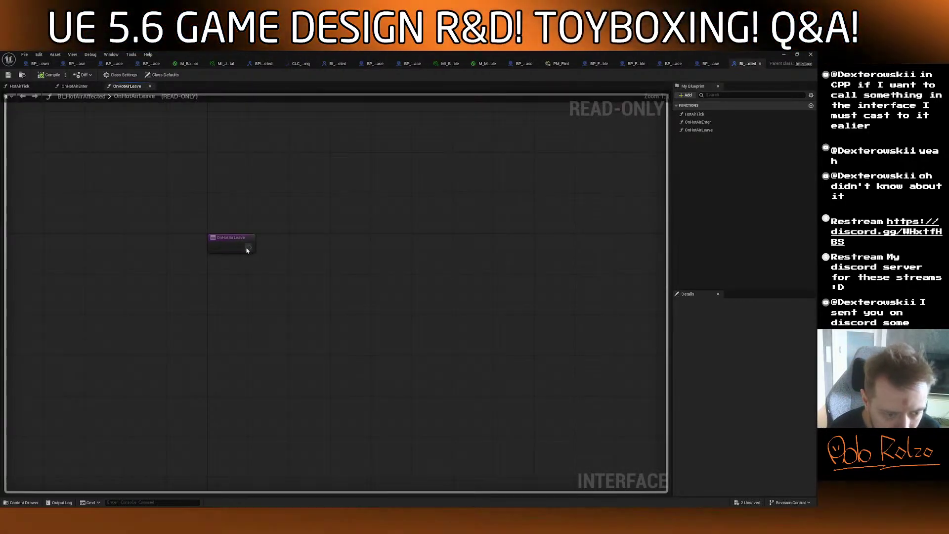
right_click_drag(325, 253, 285, 260)
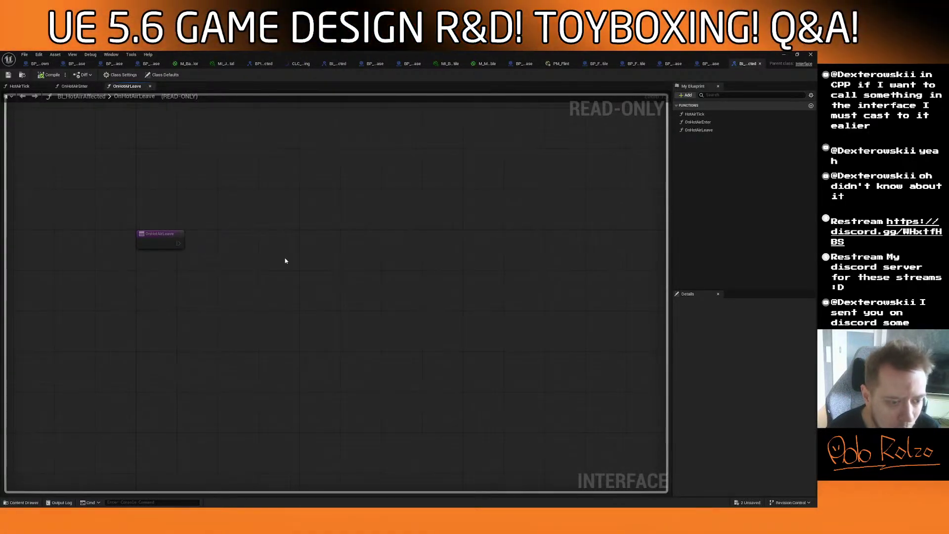
right_click_drag(175, 272, 199, 286)
right_click(189, 261)
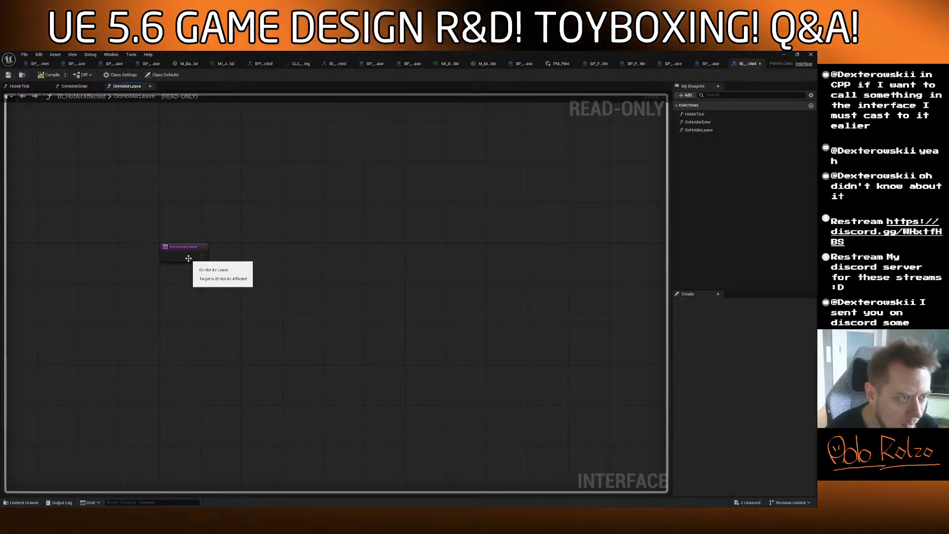
mouse_move(218, 272)
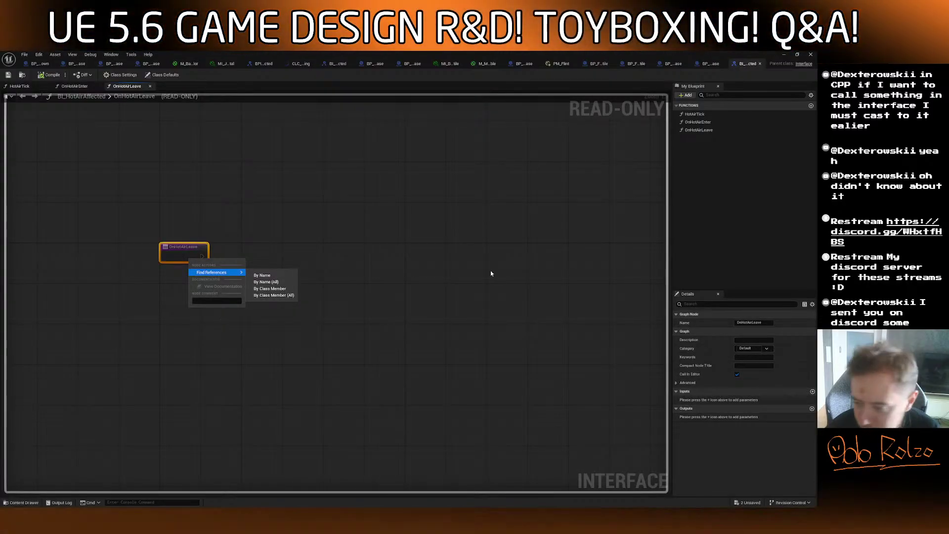
left_click(792, 468)
left_click(676, 383)
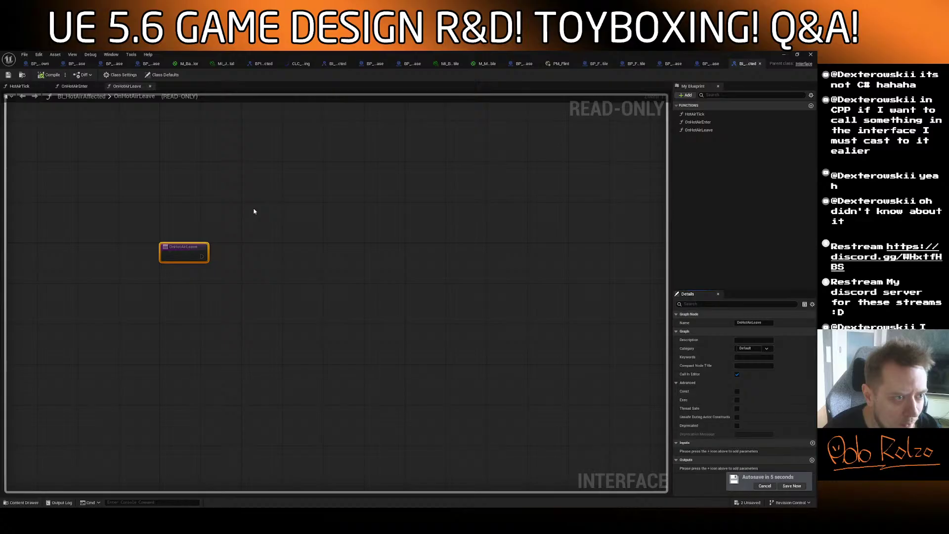
Examine the BI_HotAirAffected interface's class settings, including the advanced class options, and its class defaults.
left_click(120, 76)
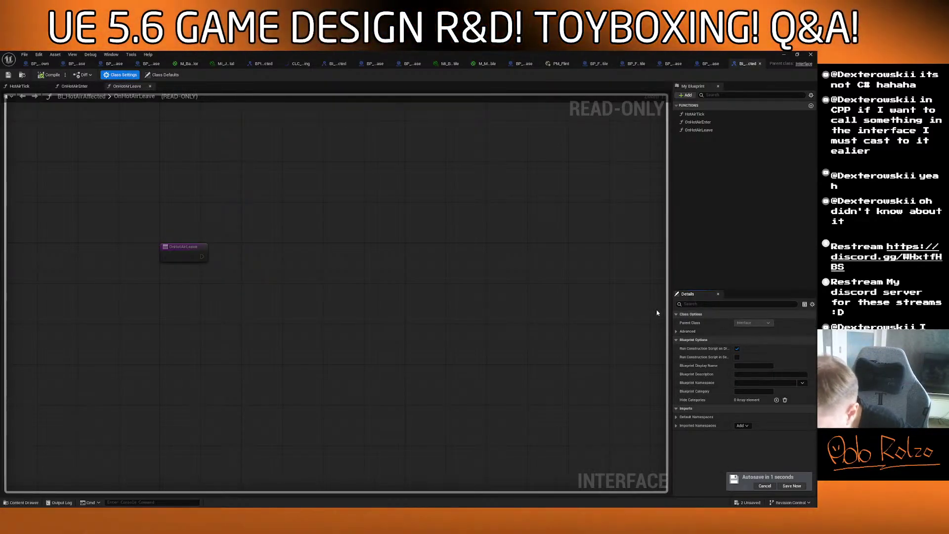
left_click(675, 332)
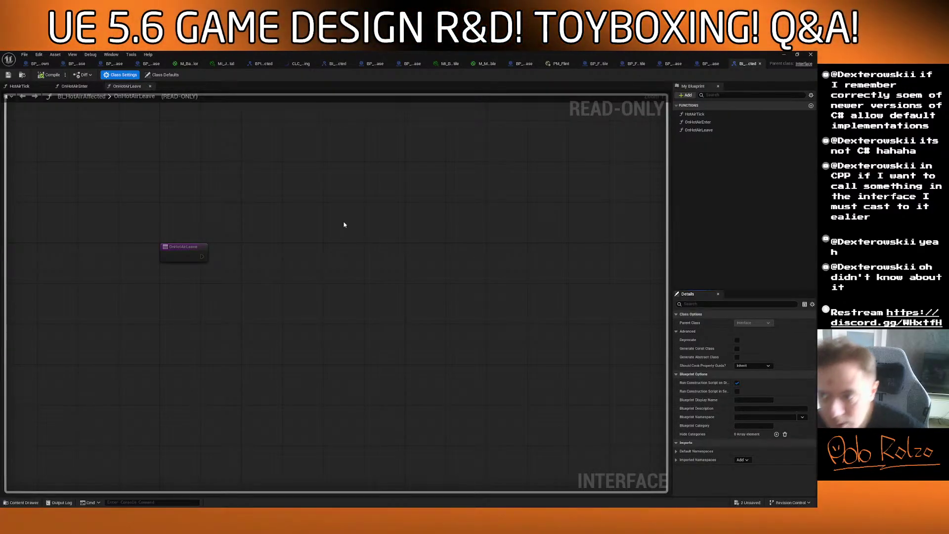
left_click(164, 75)
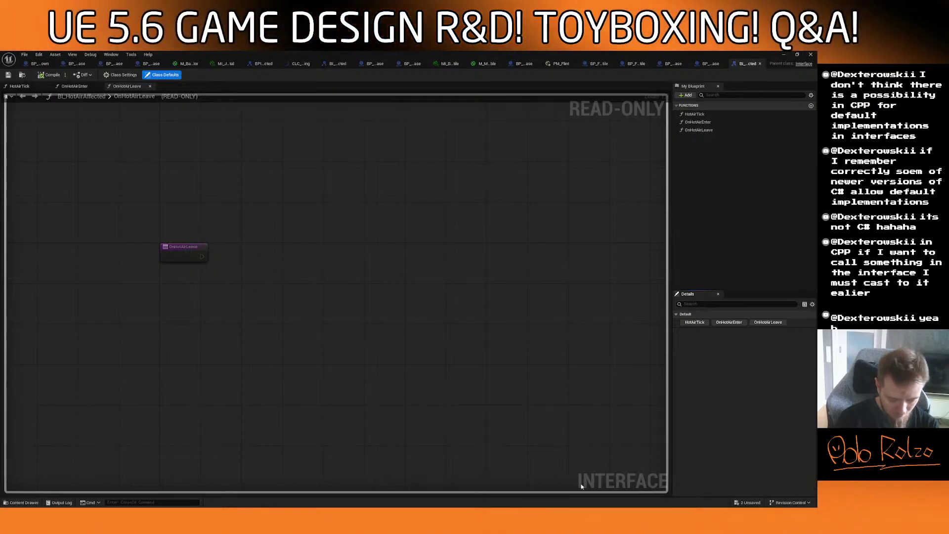
Switch to the browser and ask the Epic Developer Assistant: "Tell me about Blueprint and C++ interfaces. Could I create default implementations for those?".
key("alt+Tab")
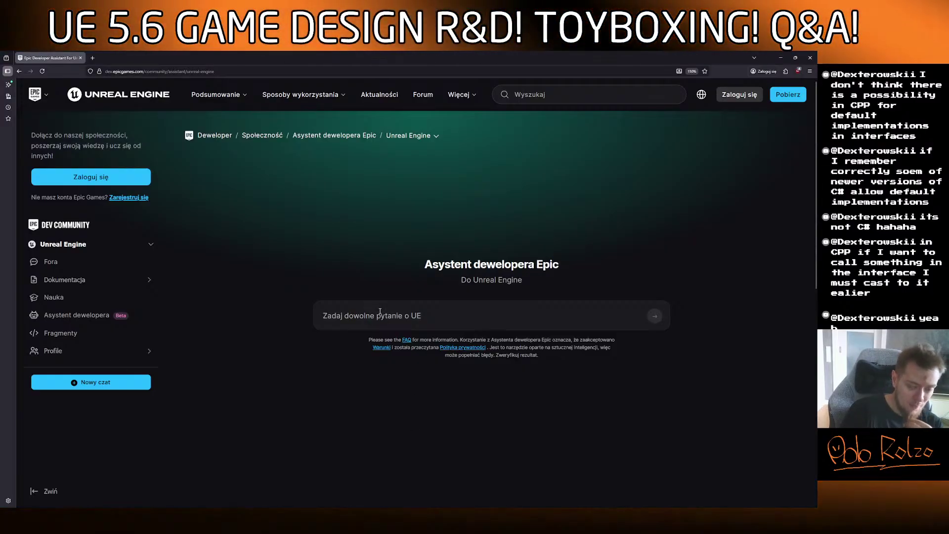
left_click(380, 311)
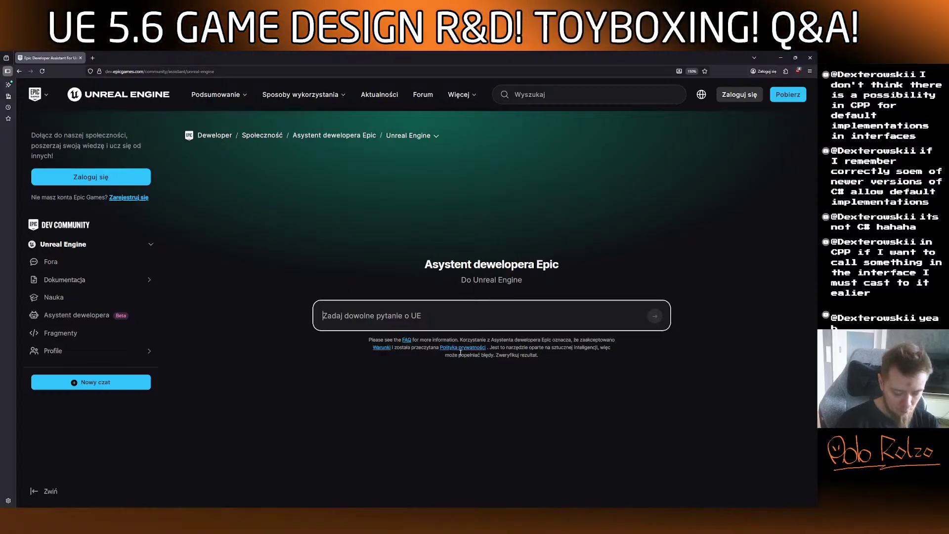
type("Tell ")
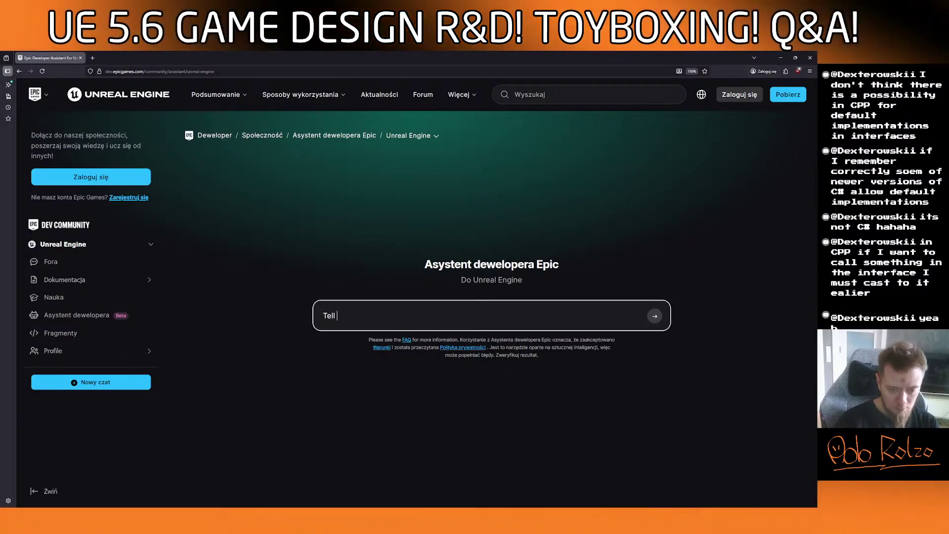
type("me about Bluep")
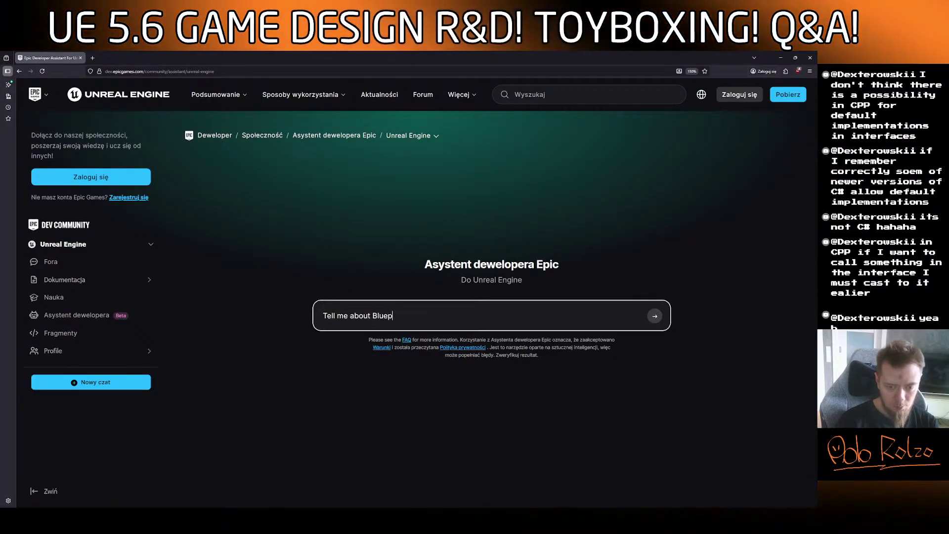
type("rint and C+")
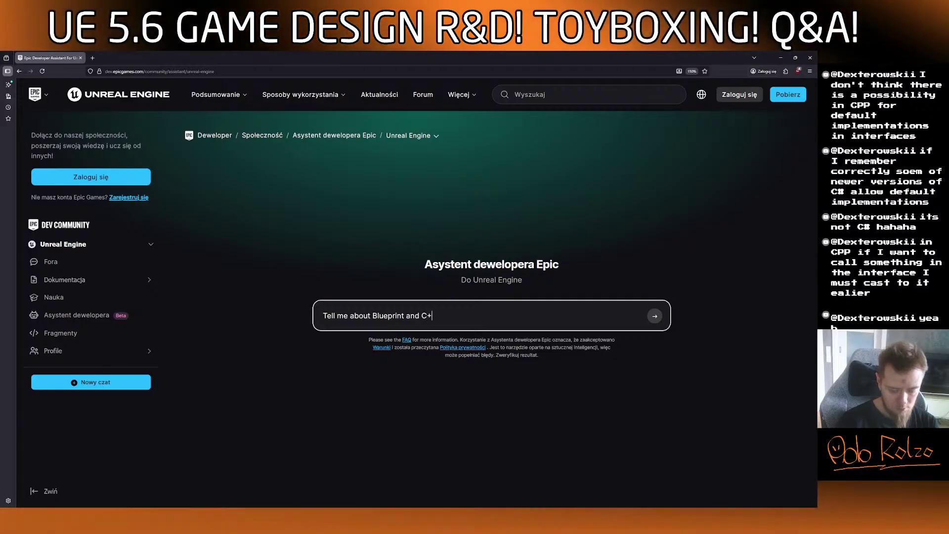
type("+ interface")
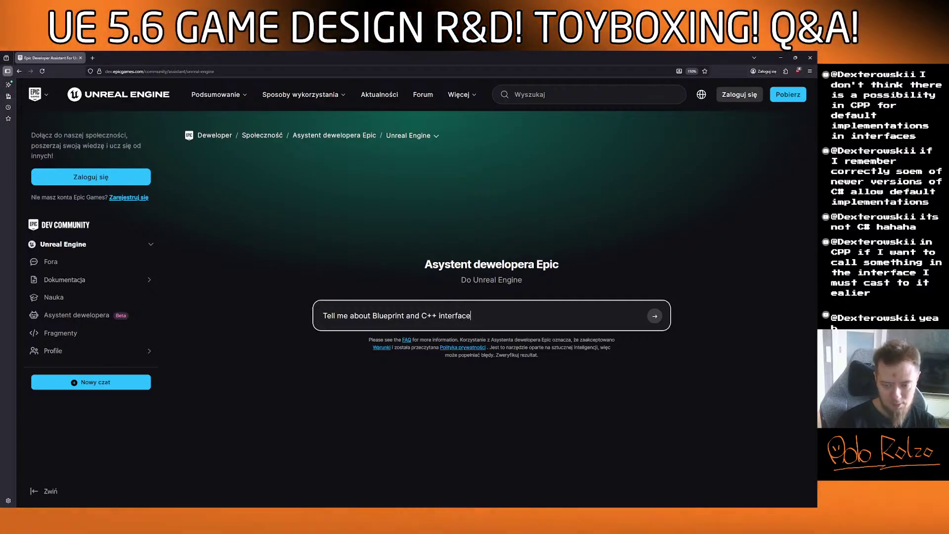
type("s. Could I c")
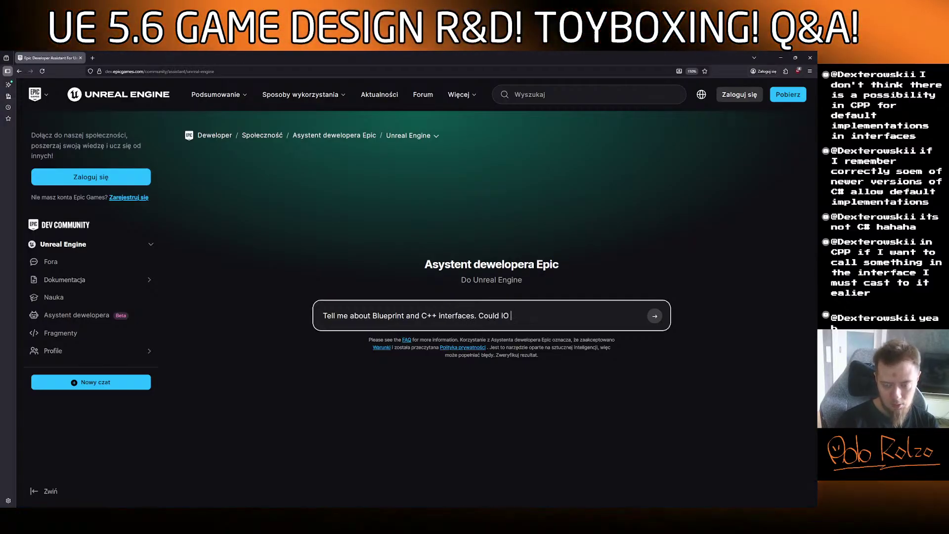
type("reate")
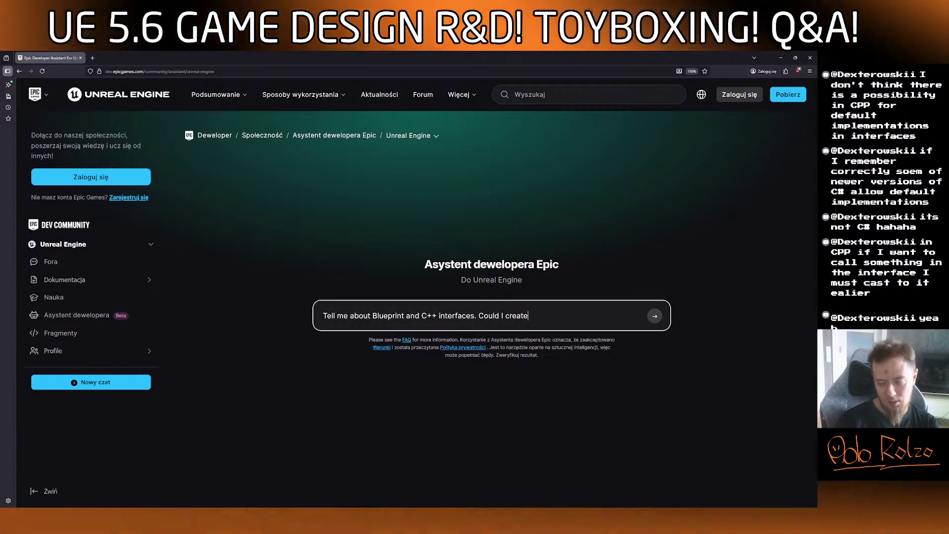
type(" default impl")
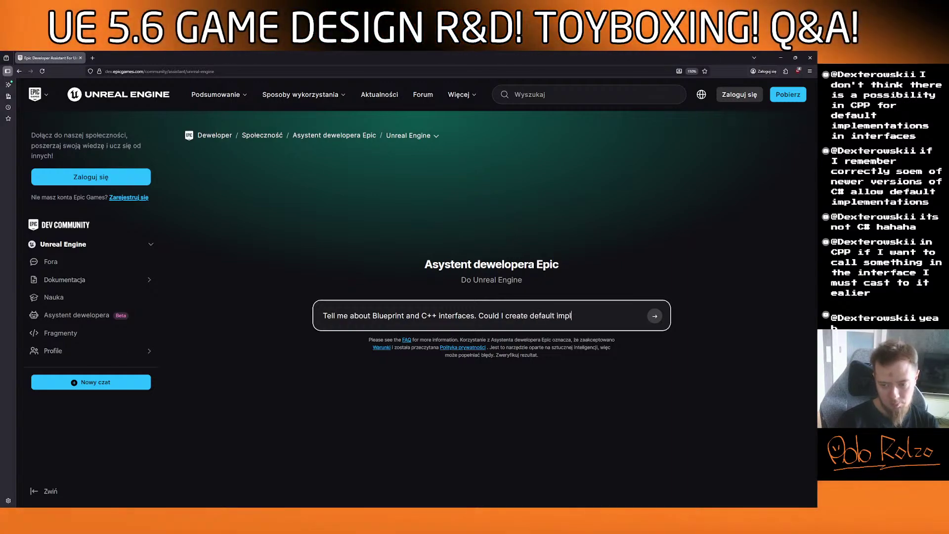
type("ementations for those?")
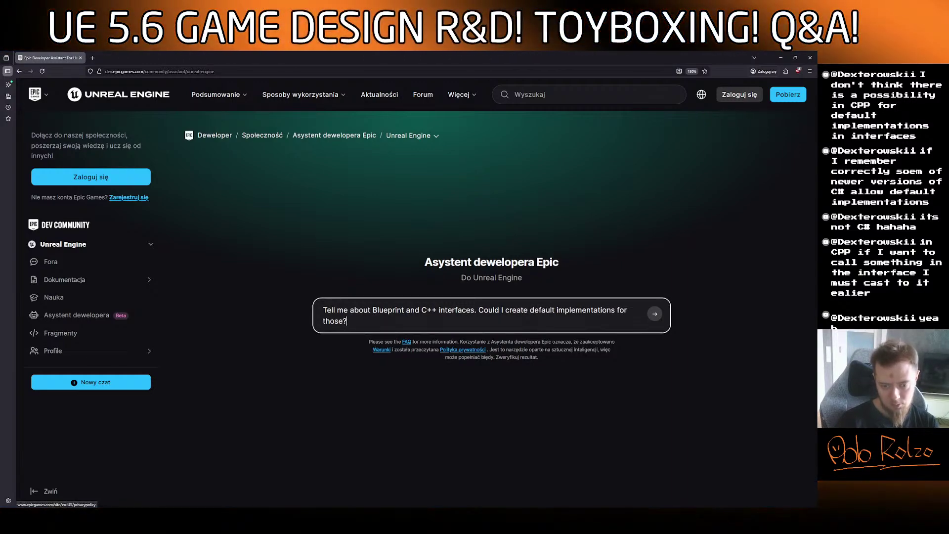
key("Return")
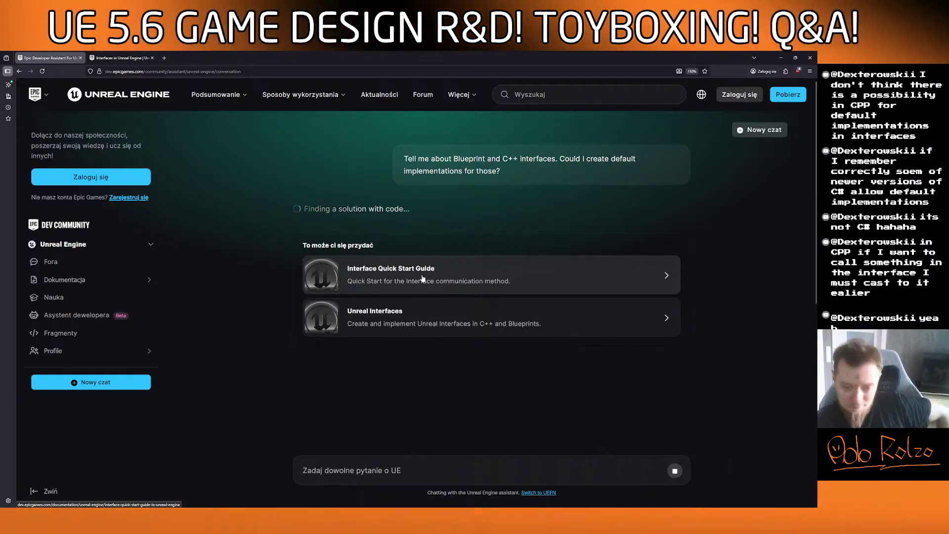
Open the Interface Quick Start Guide in a new tab and read the answer's Blueprint Interfaces section, including the workaround.
middle_click(418, 277)
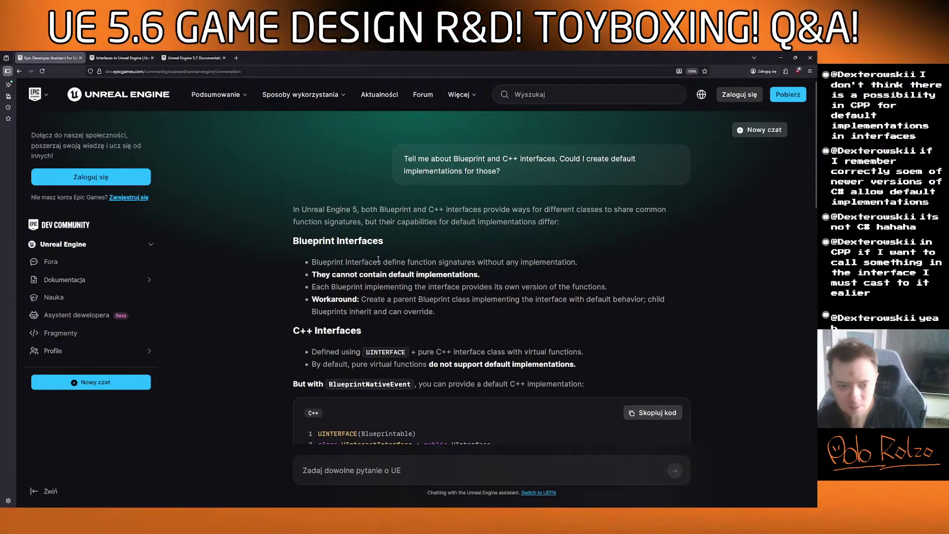
scroll(380, 260, "down", 1)
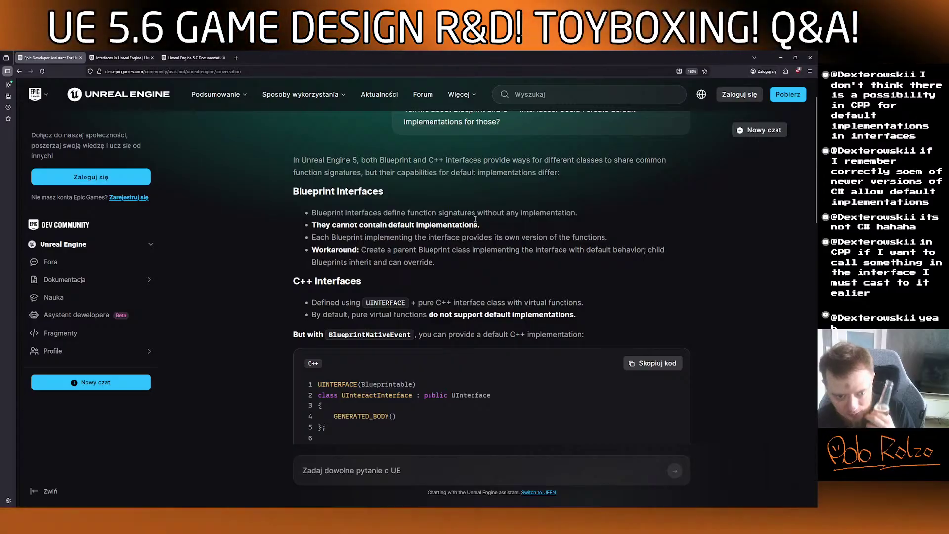
left_click_drag(321, 237, 533, 237)
left_click(364, 250)
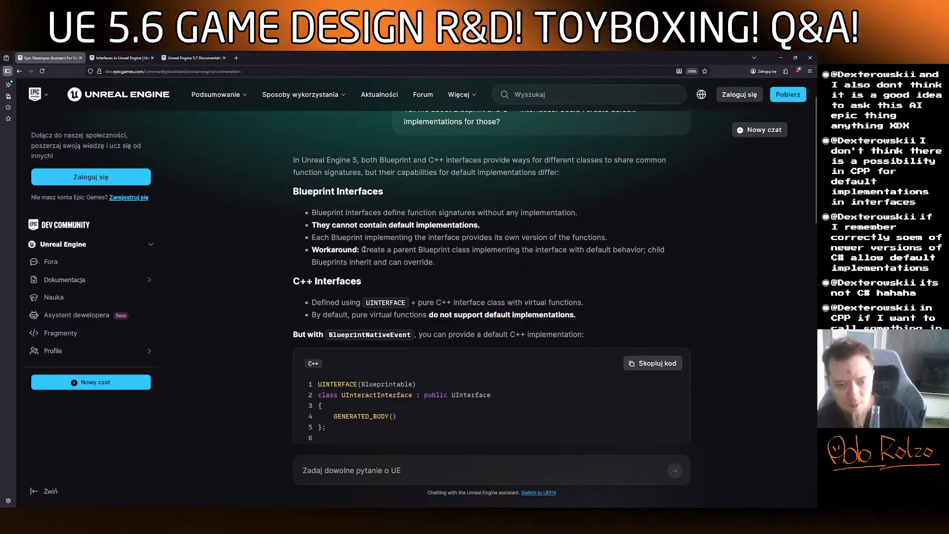
left_click_drag(364, 250, 592, 250)
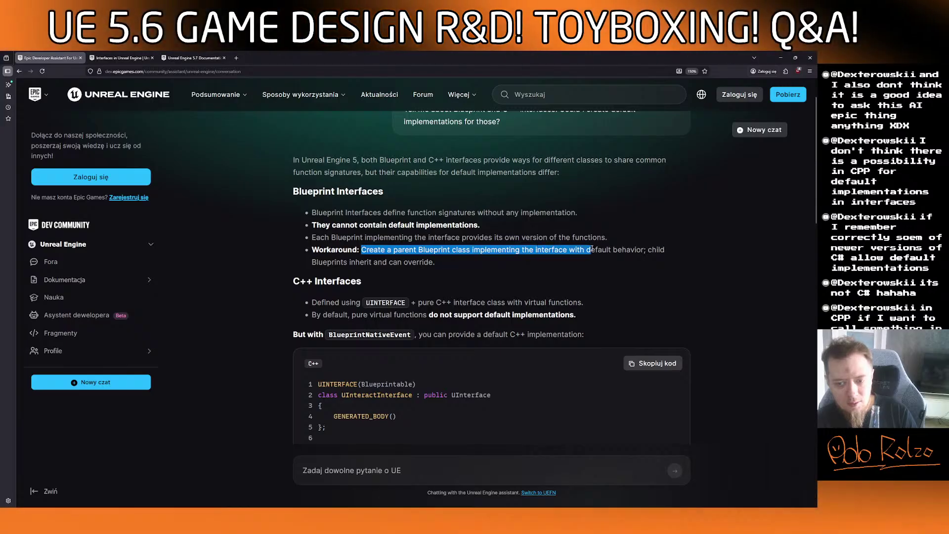
left_click(443, 263)
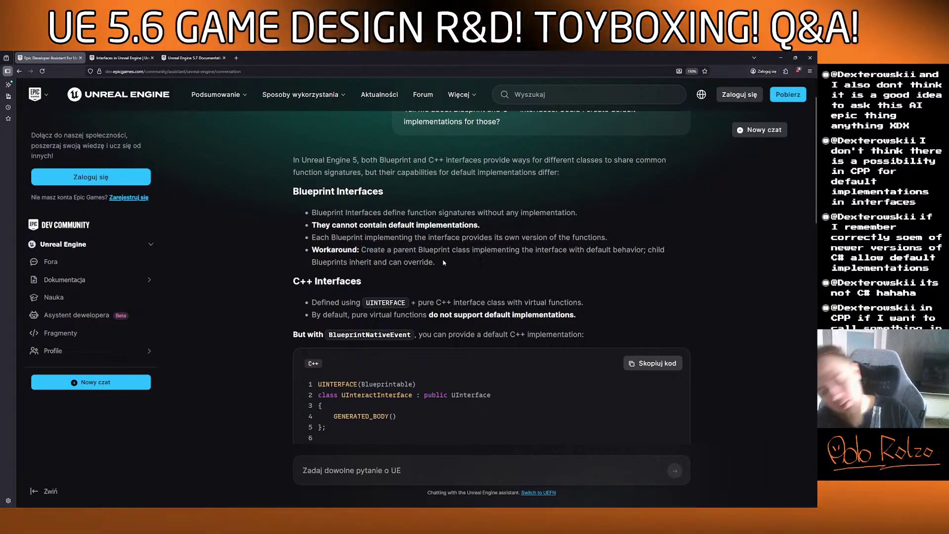
left_click_drag(444, 263, 312, 250)
left_click(476, 268)
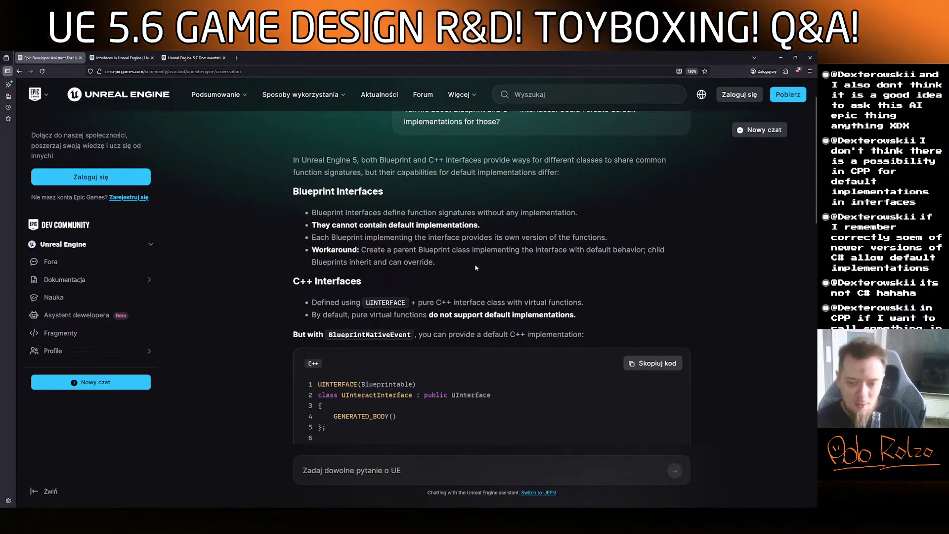
left_click_drag(436, 263, 313, 250)
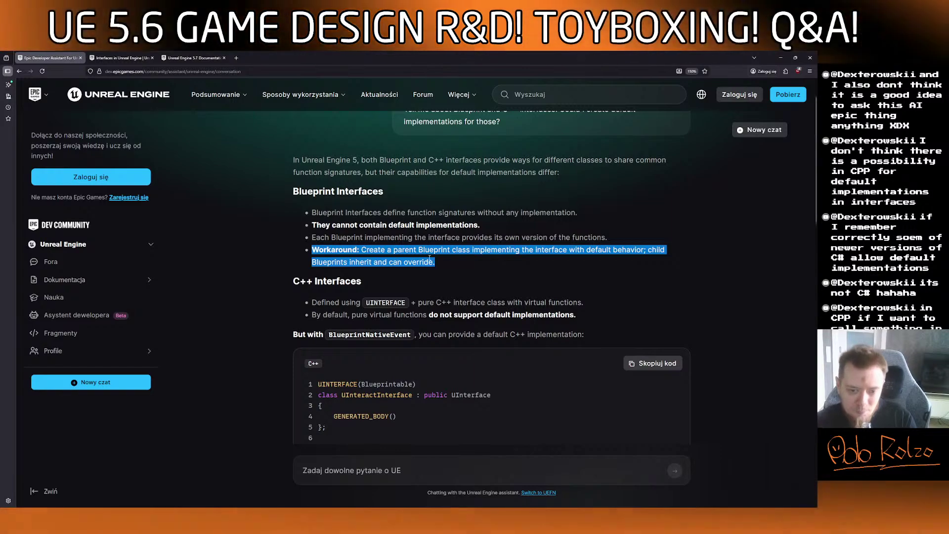
left_click_drag(435, 262, 309, 250)
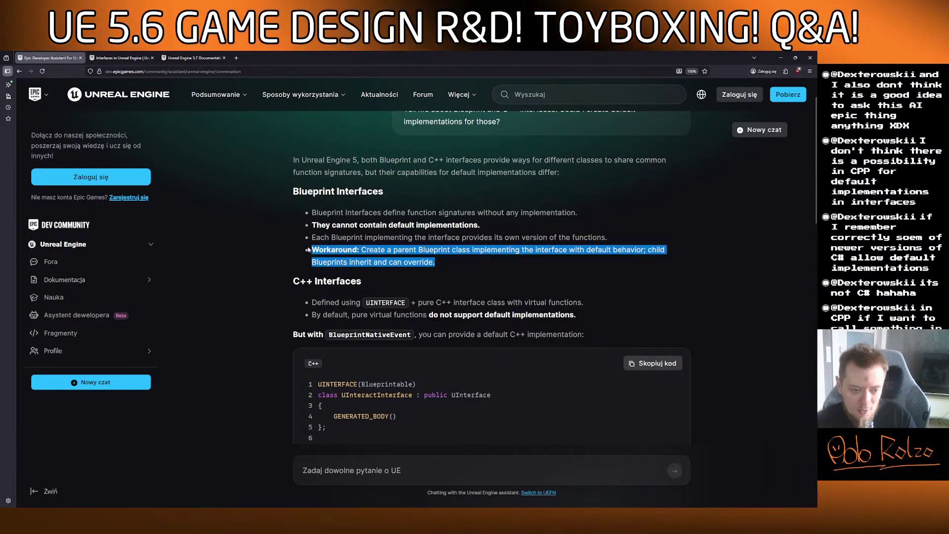
left_click(308, 249)
Read the answer's C++ Interfaces section, including the BlueprintNativeEvent note and its code sample.
scroll(361, 207, "down", 2)
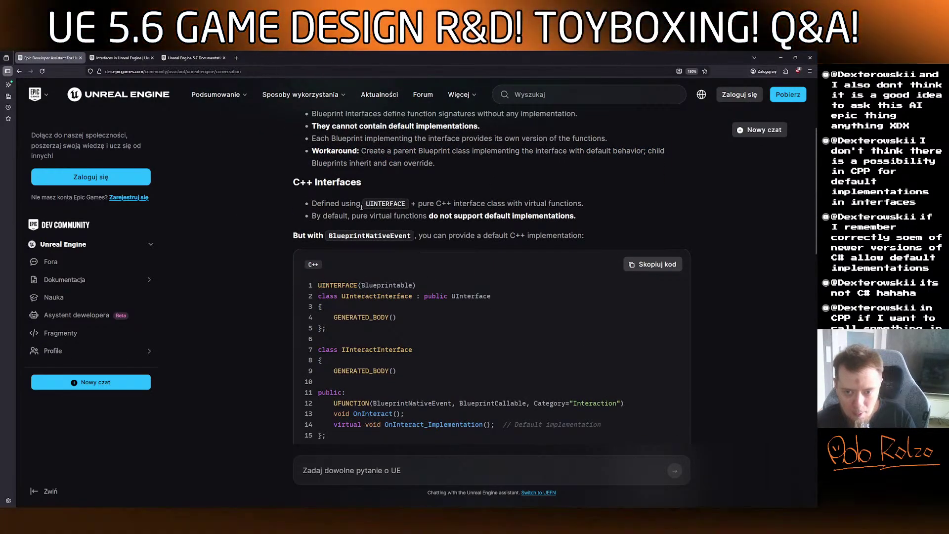
left_click_drag(328, 217, 458, 217)
left_click(495, 217)
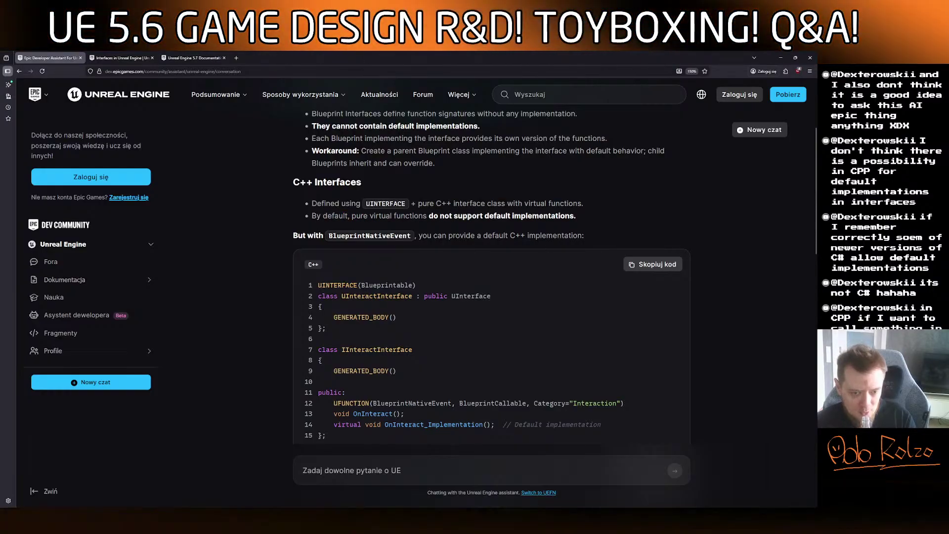
left_click_drag(329, 236, 433, 236)
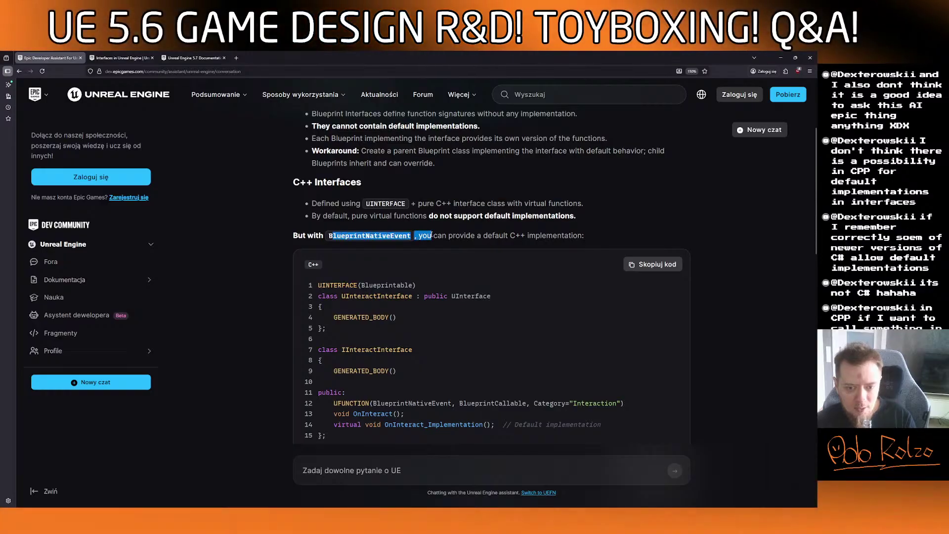
left_click(513, 235)
scroll(524, 252, "down", 1)
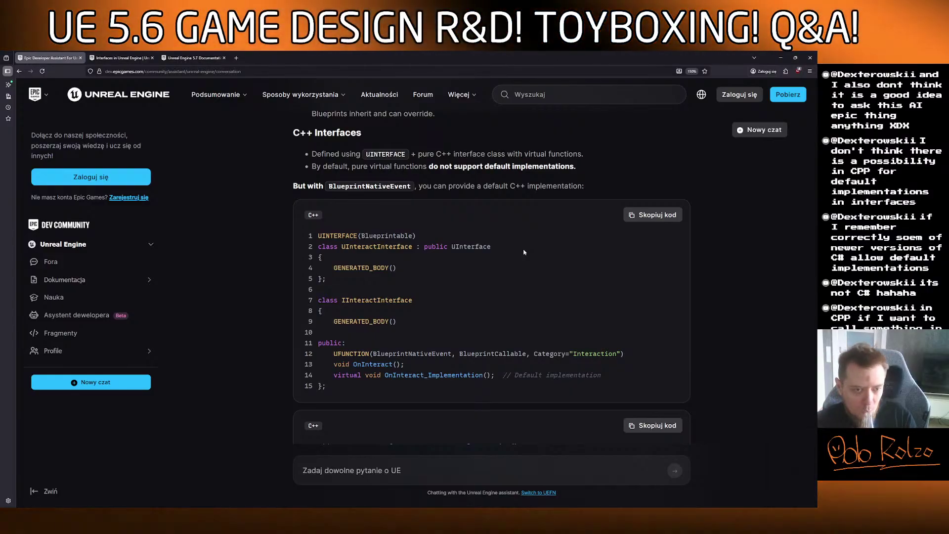
Review the rest of the assistant's answer, covering the implementation code, the summary table of interface types and the suggested documentation links.
scroll(524, 252, "up", 3)
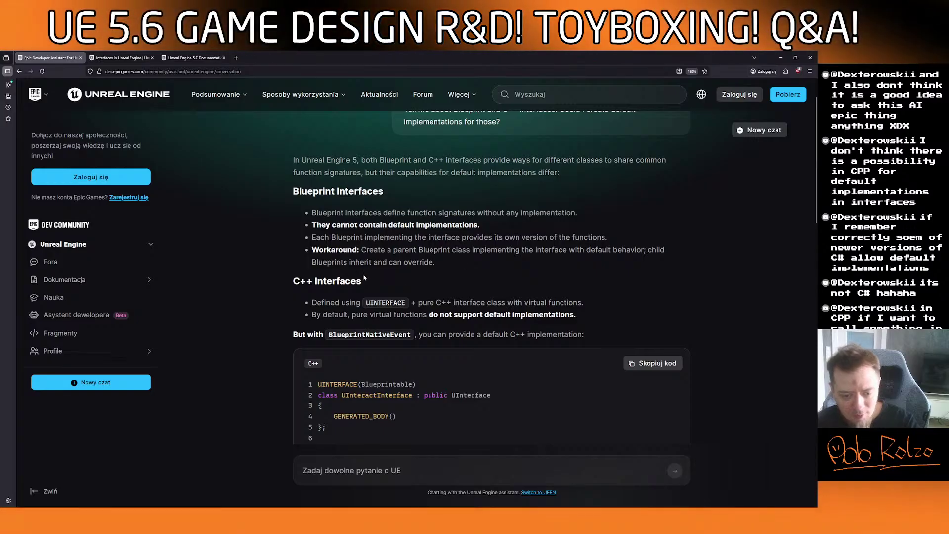
scroll(364, 278, "down", 5)
scroll(443, 337, "down", 3)
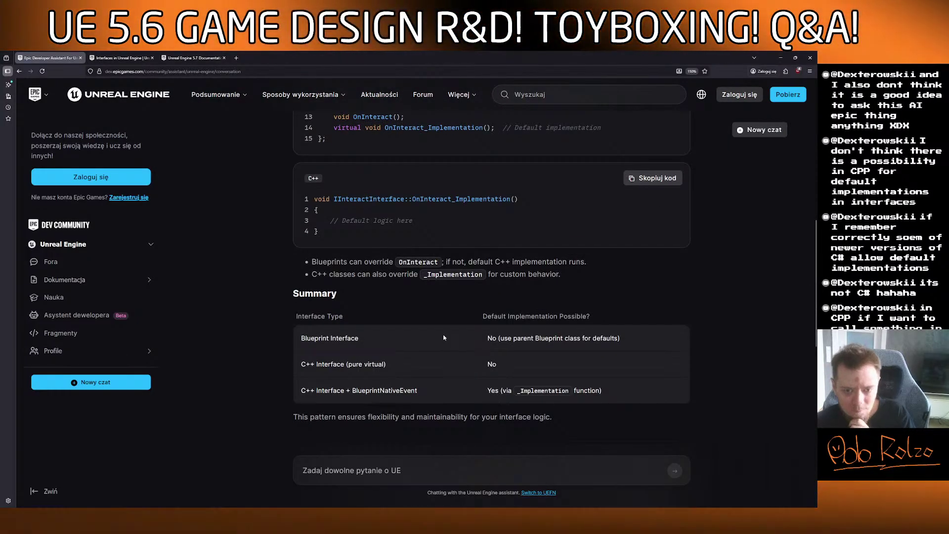
scroll(443, 338, "up", 7)
scroll(444, 337, "down", 10)
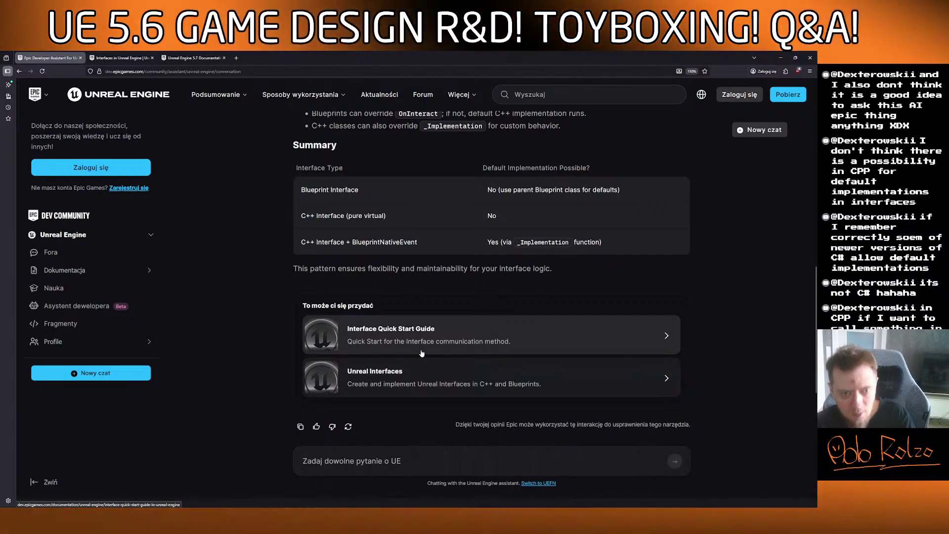
scroll(422, 353, "up", 15)
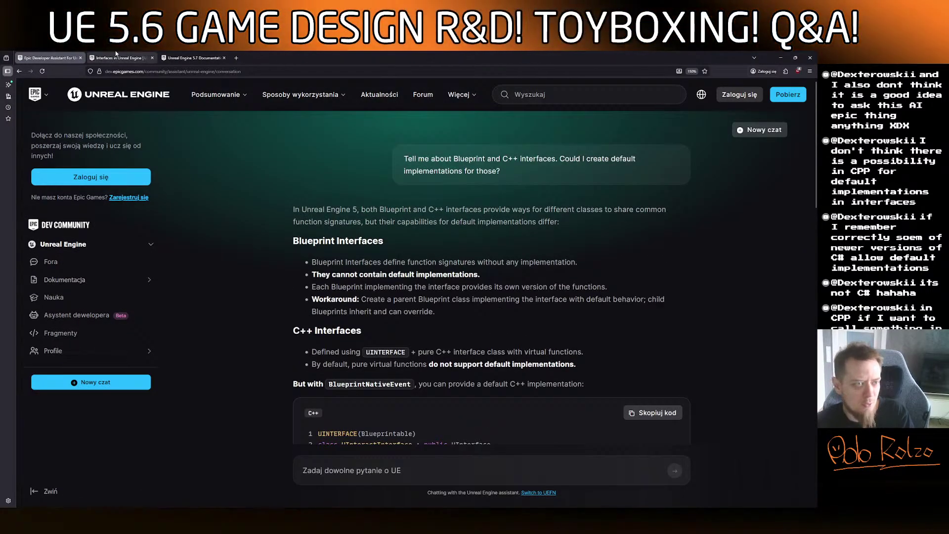
mouse_move(116, 55)
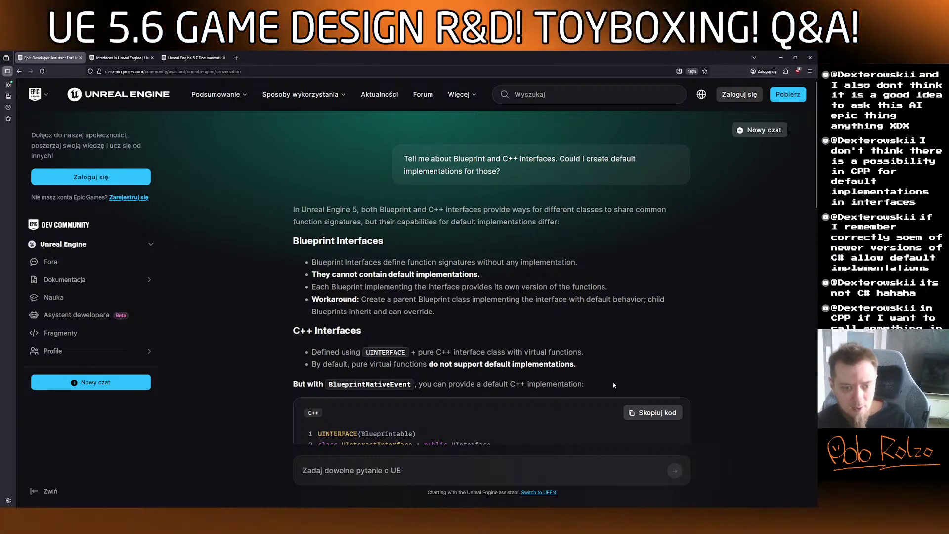
scroll(507, 380, "down", 15)
scroll(381, 178, "up", 5)
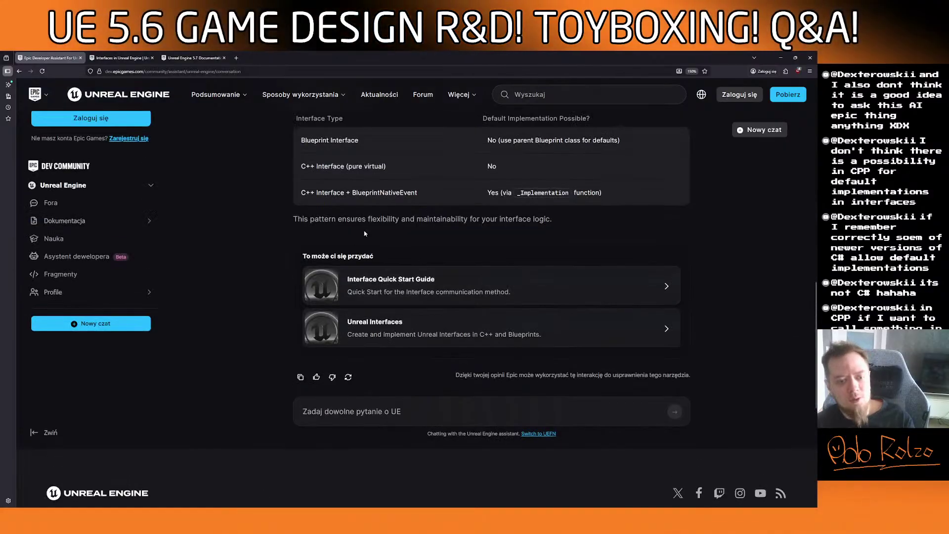
scroll(388, 298, "up", 15)
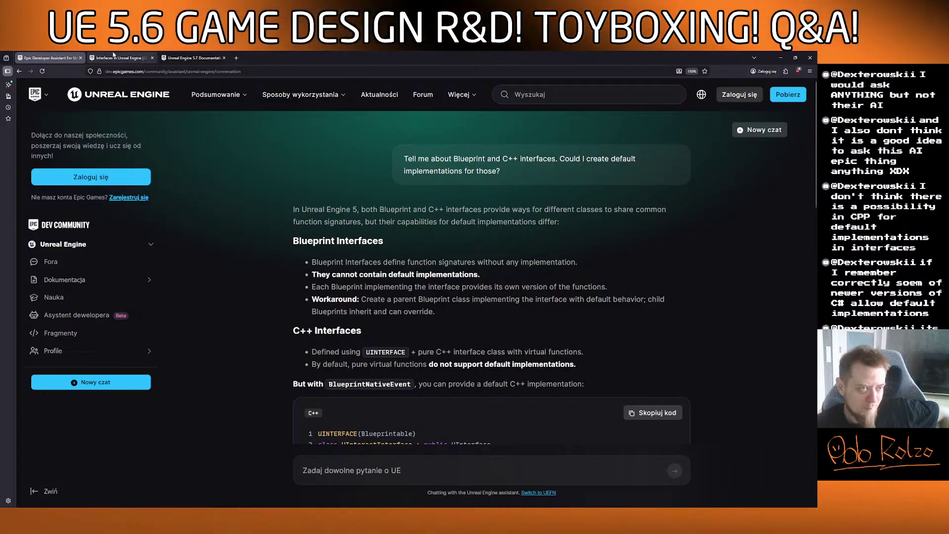
left_click(92, 57)
left_click(71, 56)
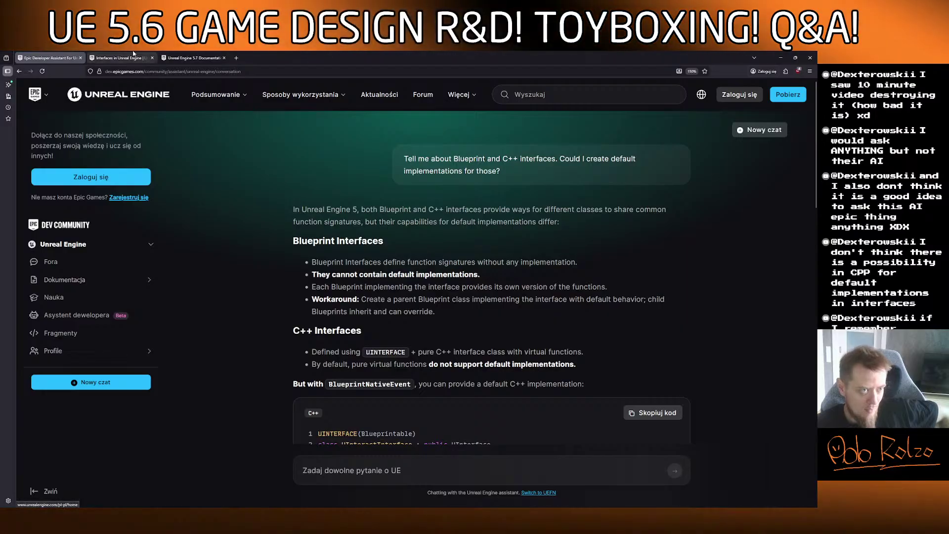
mouse_move(133, 55)
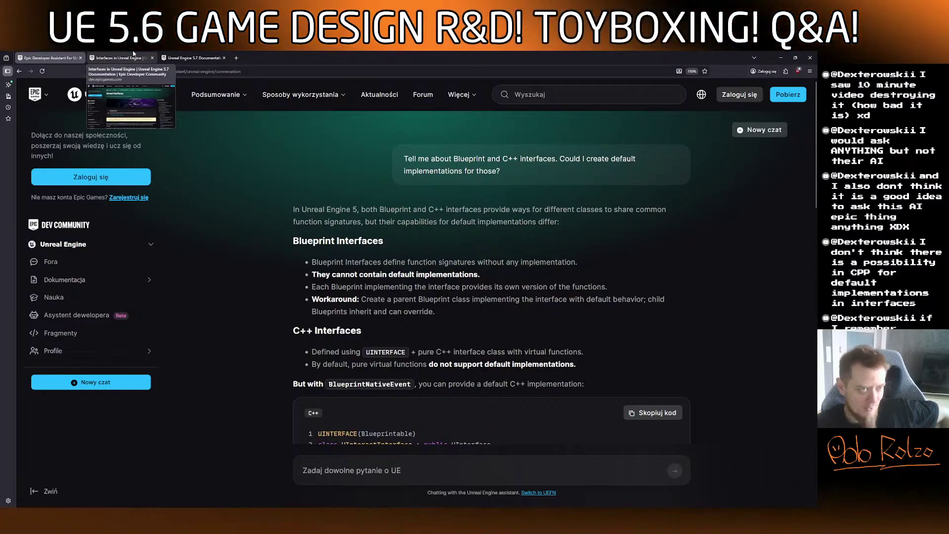
Open the Unreal Interfaces documentation page and read its introduction, including the ReactToTrigger example and the class types it covers.
left_click(130, 57)
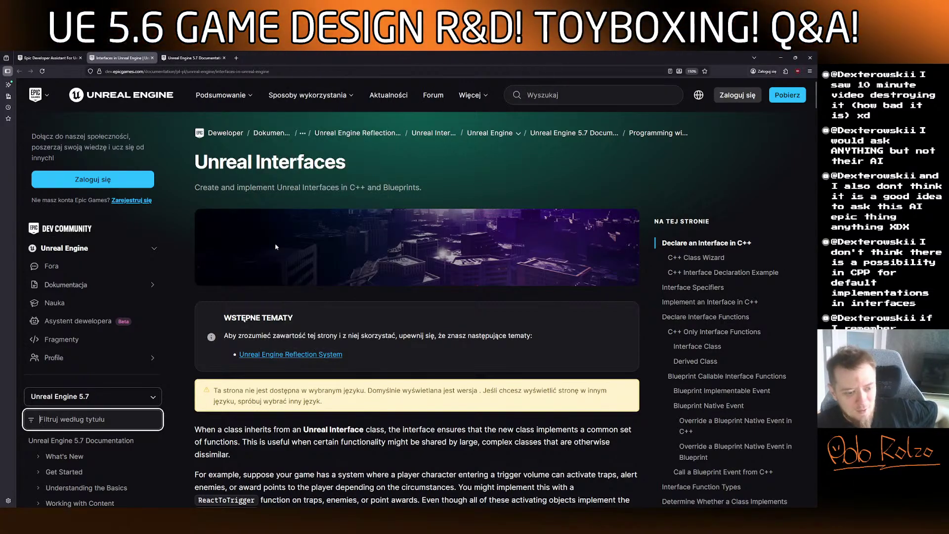
scroll(338, 265, "down", 5)
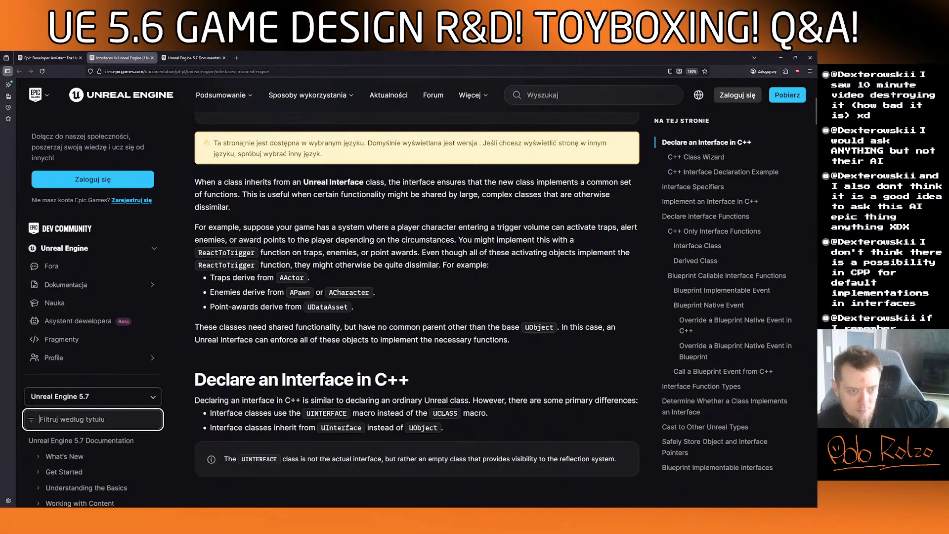
scroll(243, 143, "down", 2)
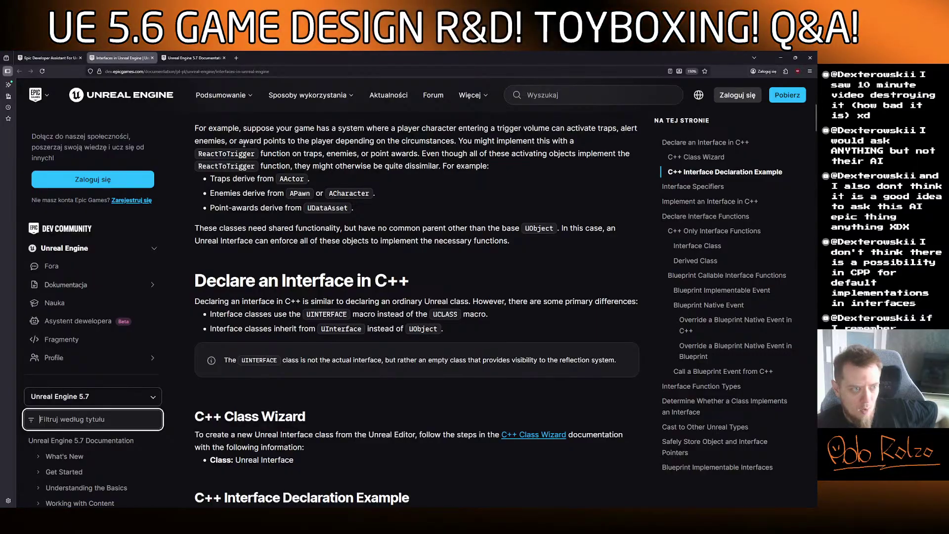
scroll(243, 143, "up", 3)
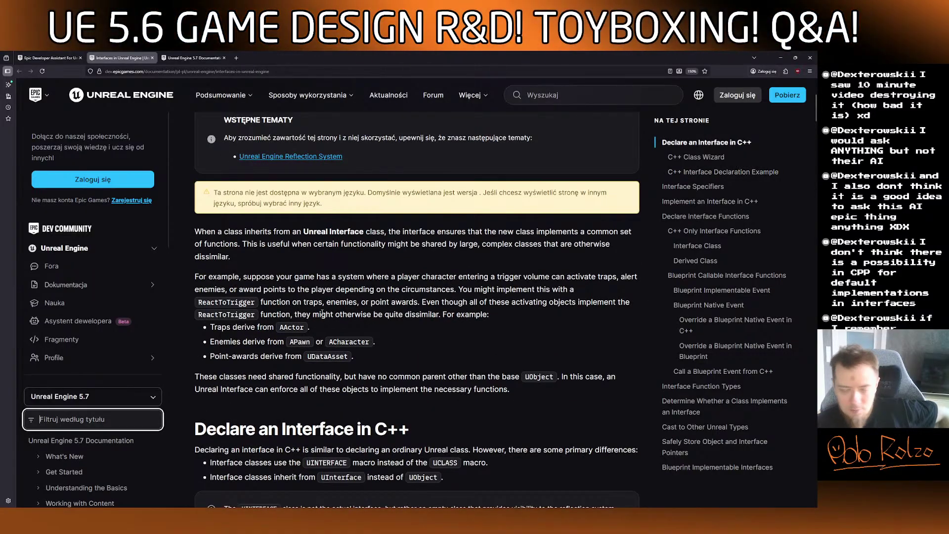
scroll(326, 305, "up", 4)
scroll(395, 312, "down", 6)
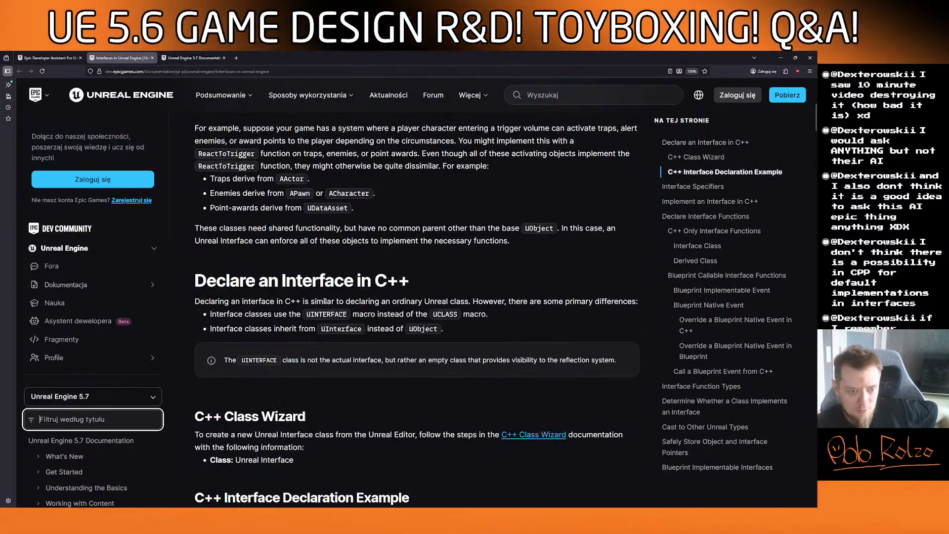
scroll(324, 301, "up", 3)
scroll(325, 301, "down", 1)
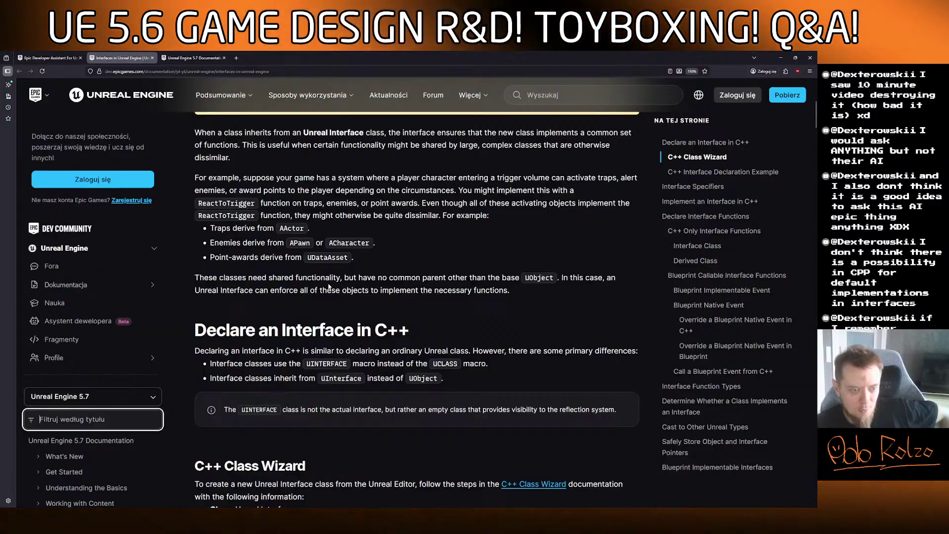
scroll(258, 201, "up", 1)
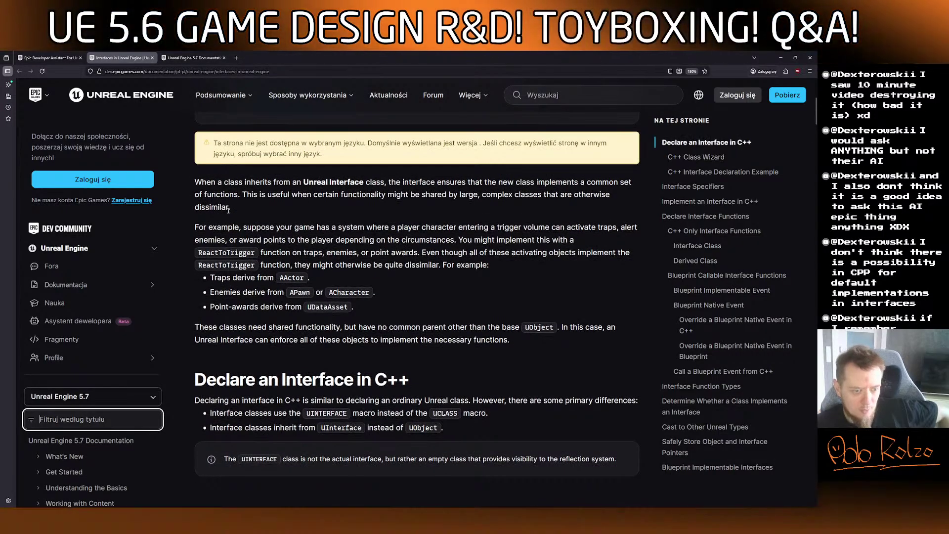
scroll(255, 266, "down", 5)
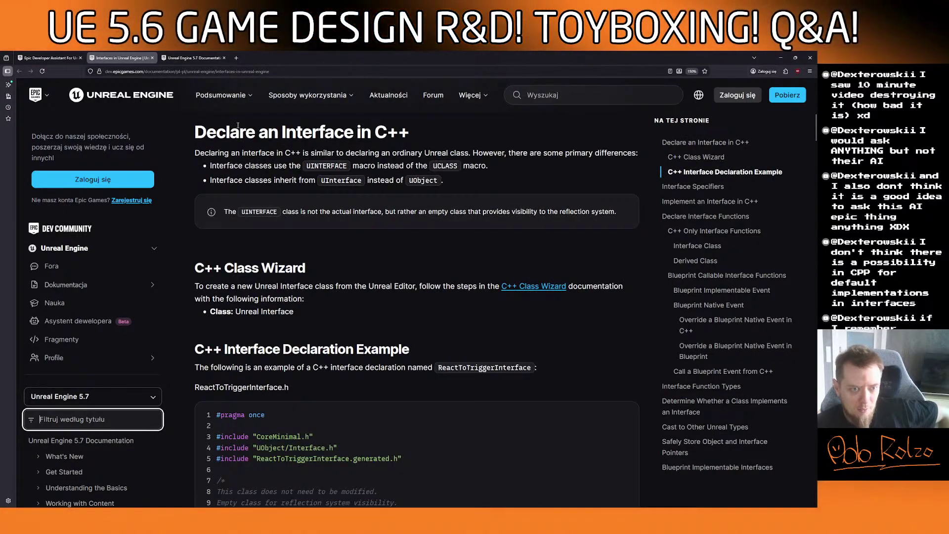
Read how to declare an interface in C++, from the C++ Class Wizard section to the introduction of the declaration example.
left_click(207, 163)
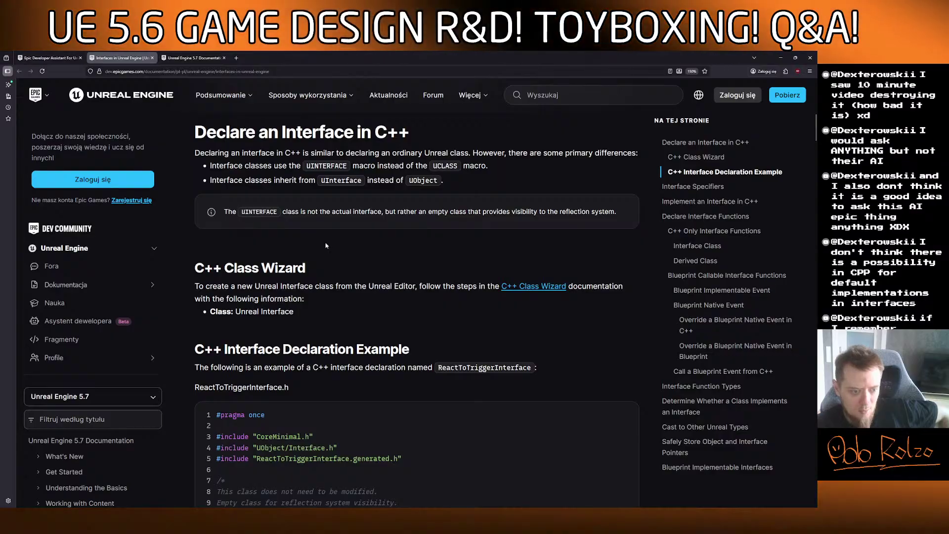
scroll(286, 254, "down", 3)
left_click_drag(225, 203, 420, 200)
left_click(421, 199)
left_click_drag(215, 218, 430, 217)
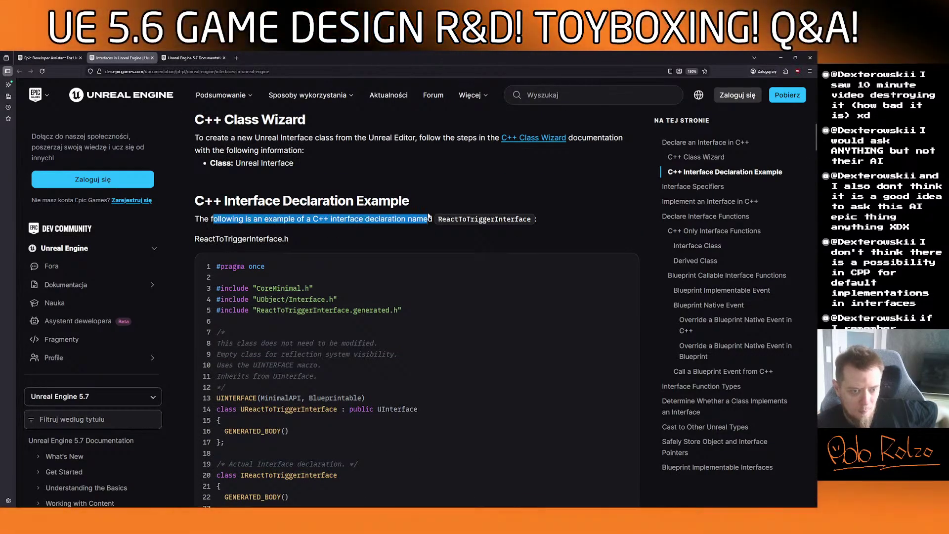
left_click(392, 212)
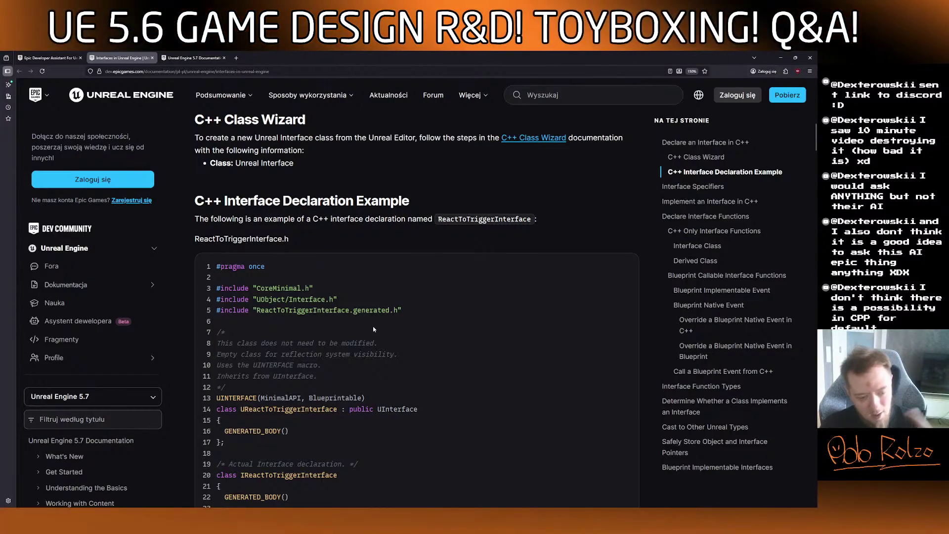
Examine the ReactToTriggerInterface.h declaration code, the Interface Specifiers table and the section on implementing an interface in C++.
scroll(374, 329, "down", 5)
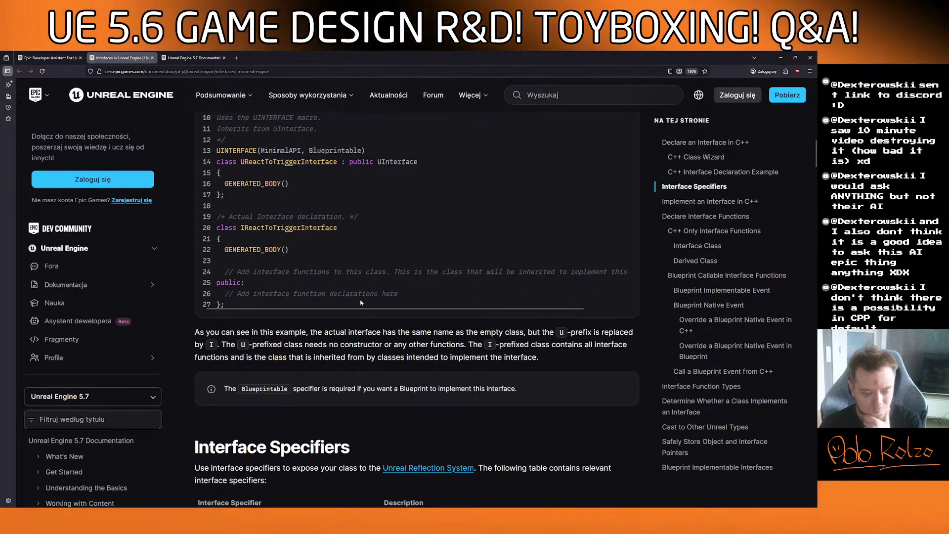
scroll(358, 299, "down", 2)
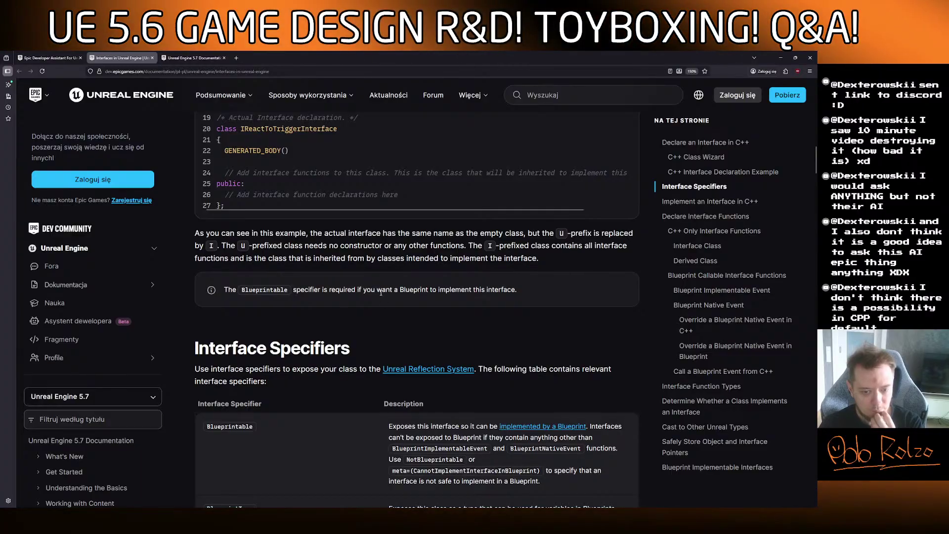
scroll(380, 293, "up", 4)
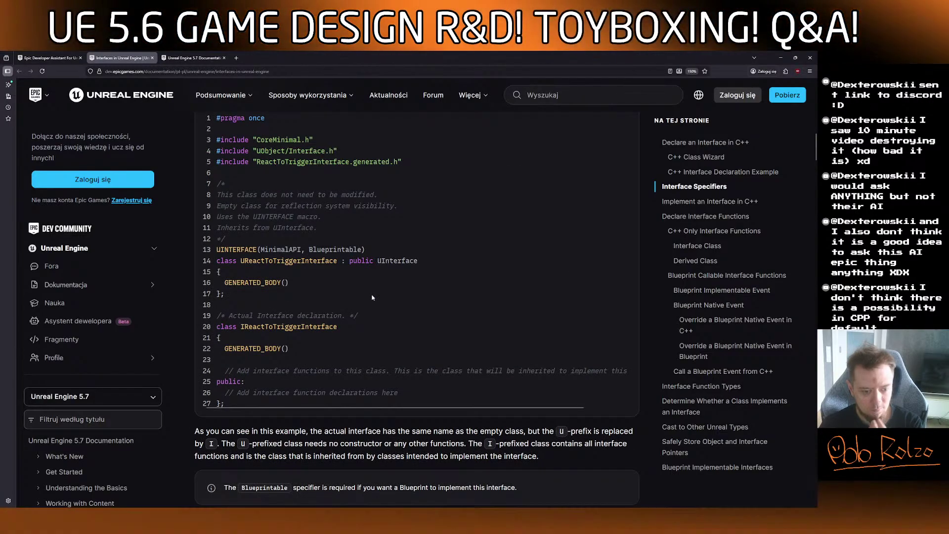
scroll(368, 299, "down", 4)
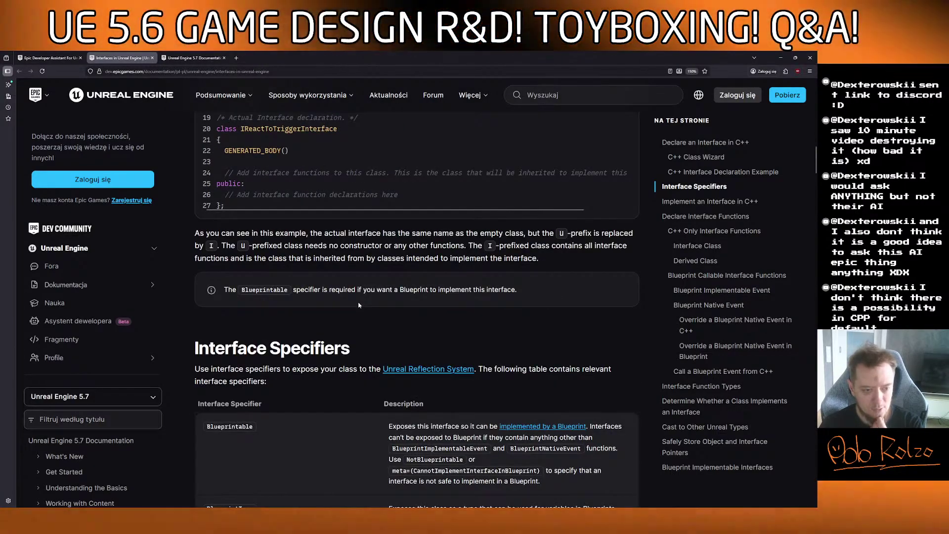
scroll(355, 305, "down", 4)
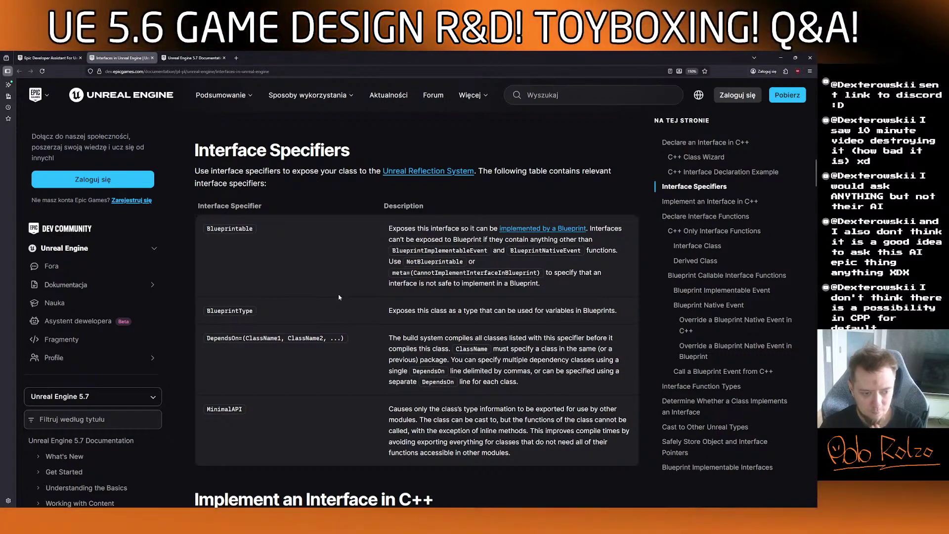
scroll(338, 297, "down", 7)
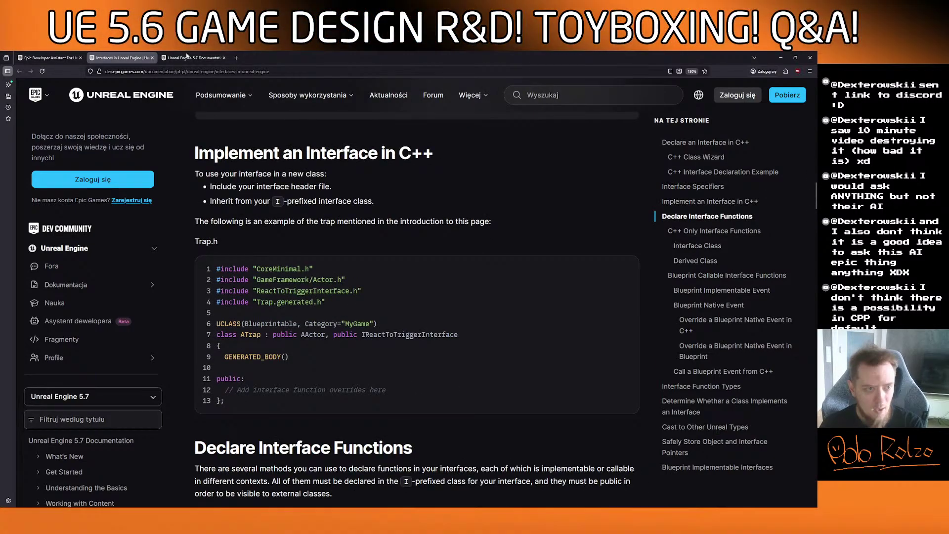
Return to the assistant's answer and recheck its OnInteract code samples and summary of interface types.
left_click(61, 55)
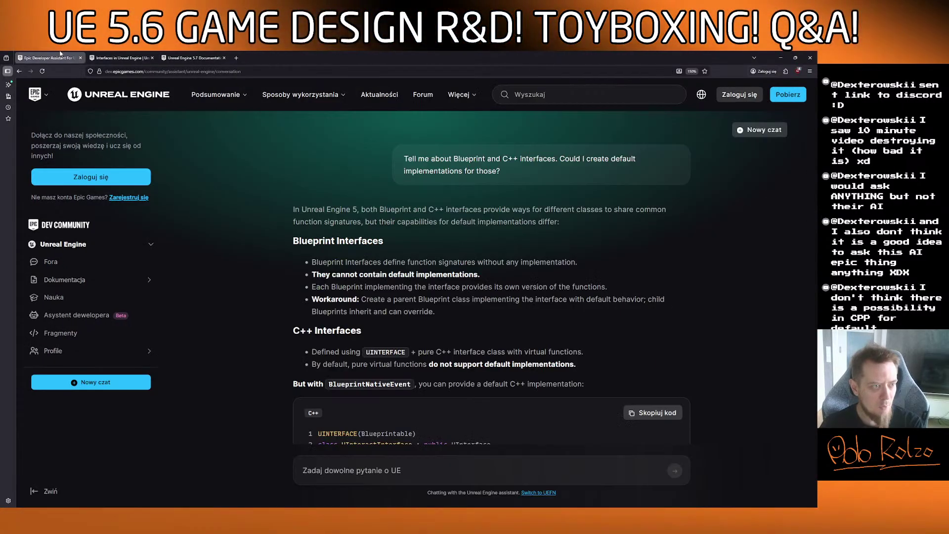
scroll(333, 314, "down", 10)
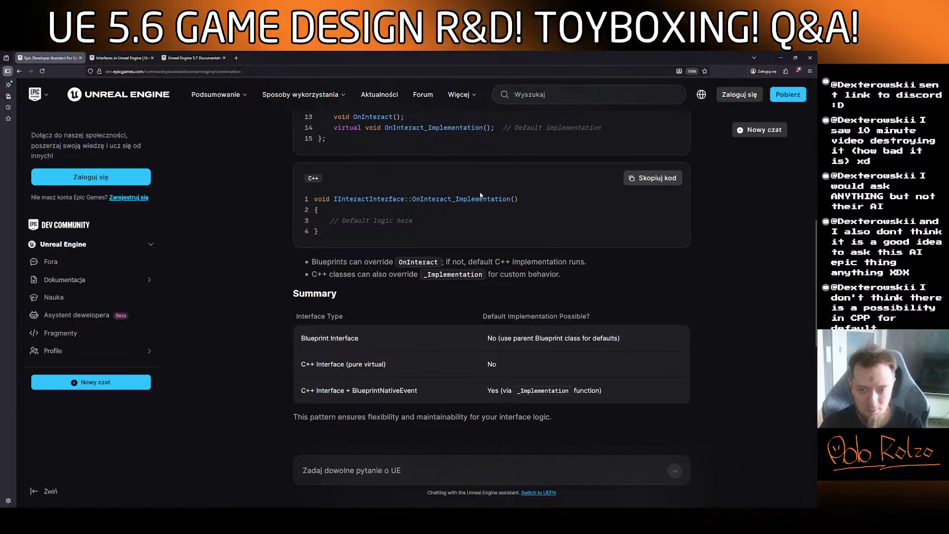
scroll(426, 214, "up", 2)
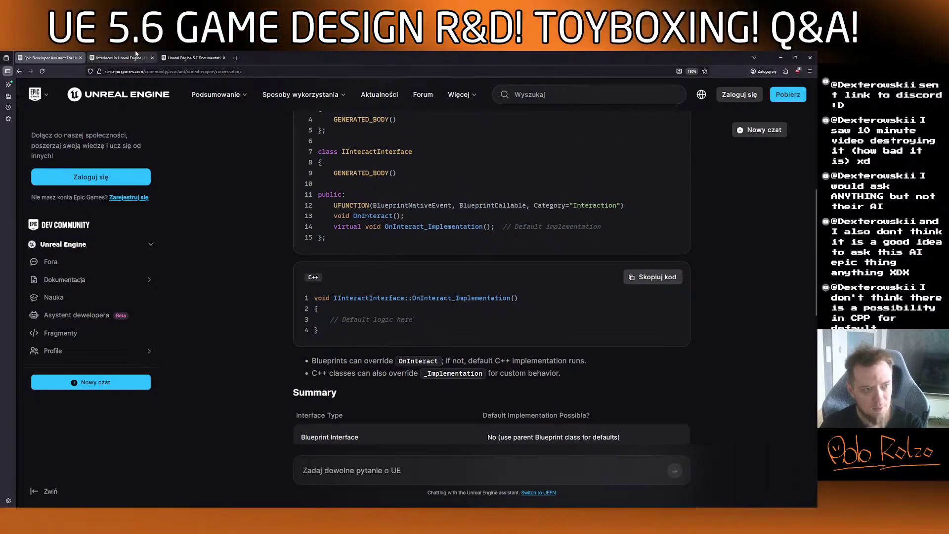
In the Unreal Interfaces documentation, read the C++ Only Interface Functions section and highlight the sentence about providing a default implementation.
left_click(95, 56)
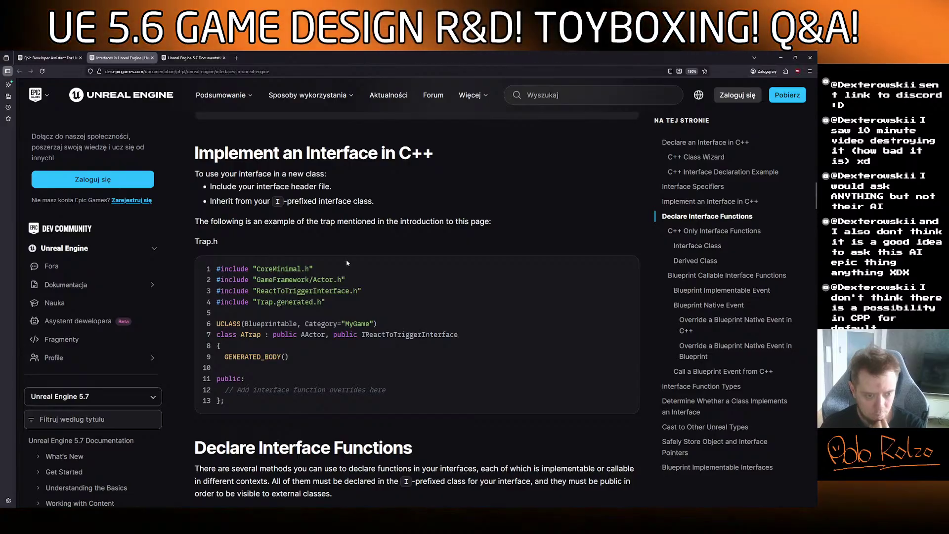
scroll(299, 228, "down", 5)
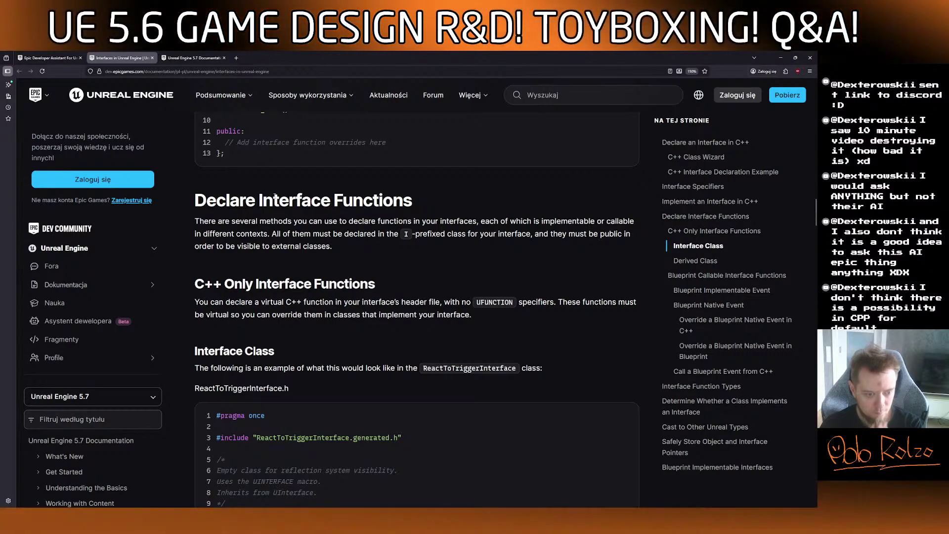
scroll(347, 201, "down", 5)
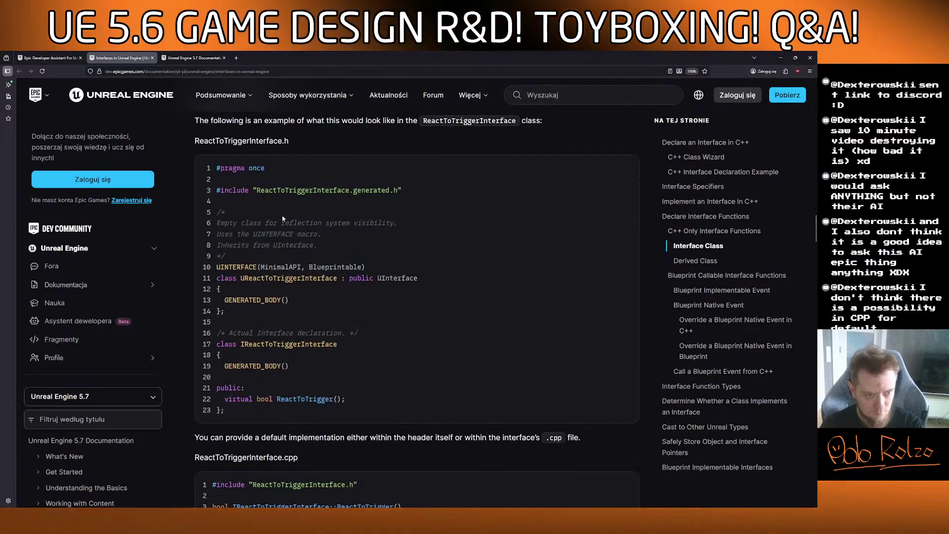
scroll(282, 213, "down", 5)
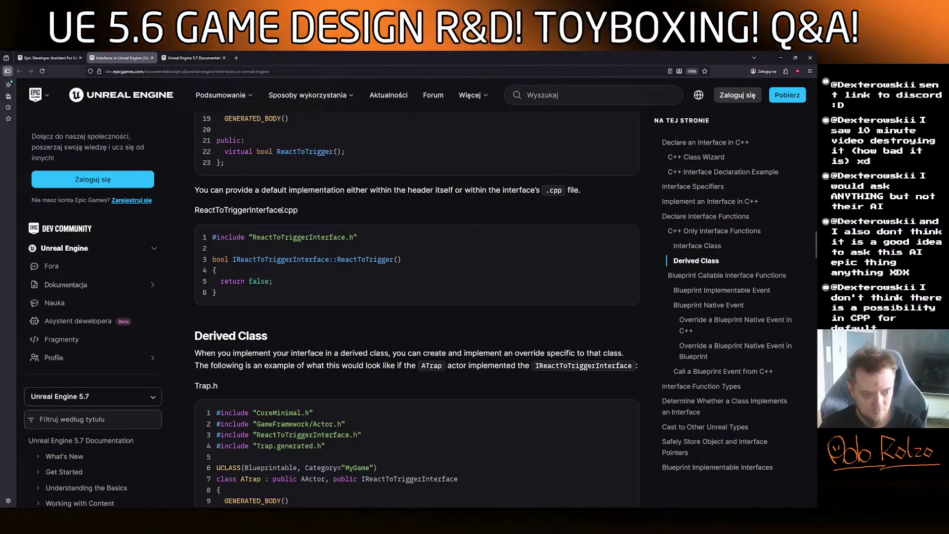
scroll(282, 210, "up", 3)
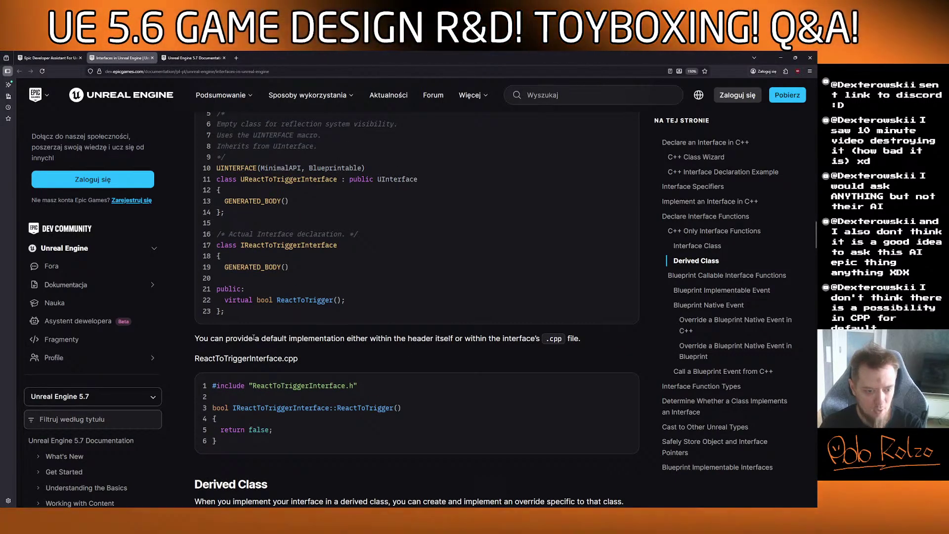
left_click_drag(273, 338, 601, 339)
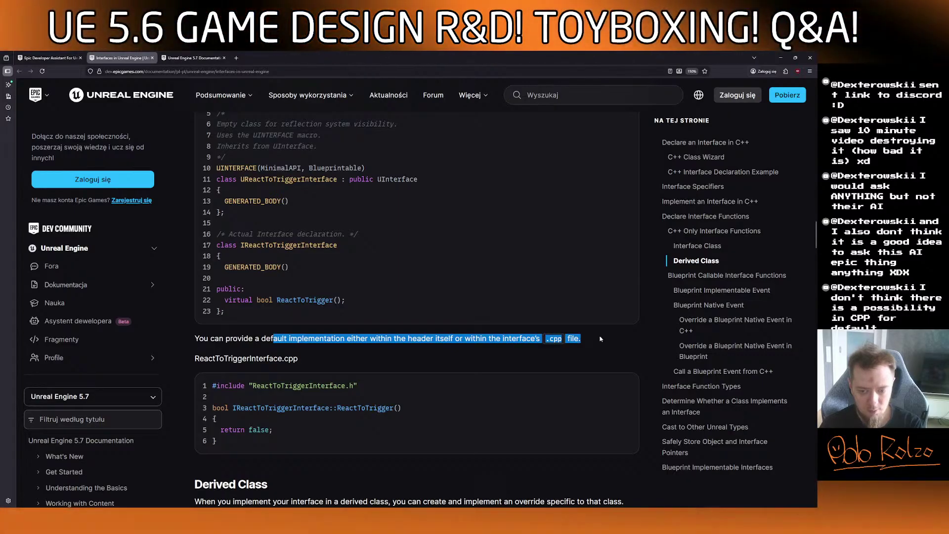
left_click(600, 338)
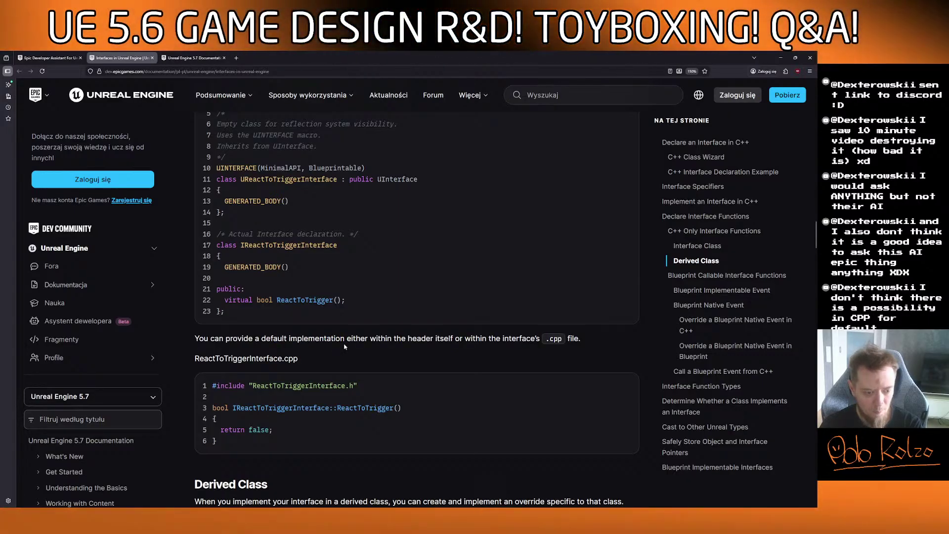
Study the ReactToTriggerInterface header and .cpp samples again, continuing to the Derived Class example with the ATrap override.
scroll(345, 347, "down", 3)
scroll(309, 256, "up", 8)
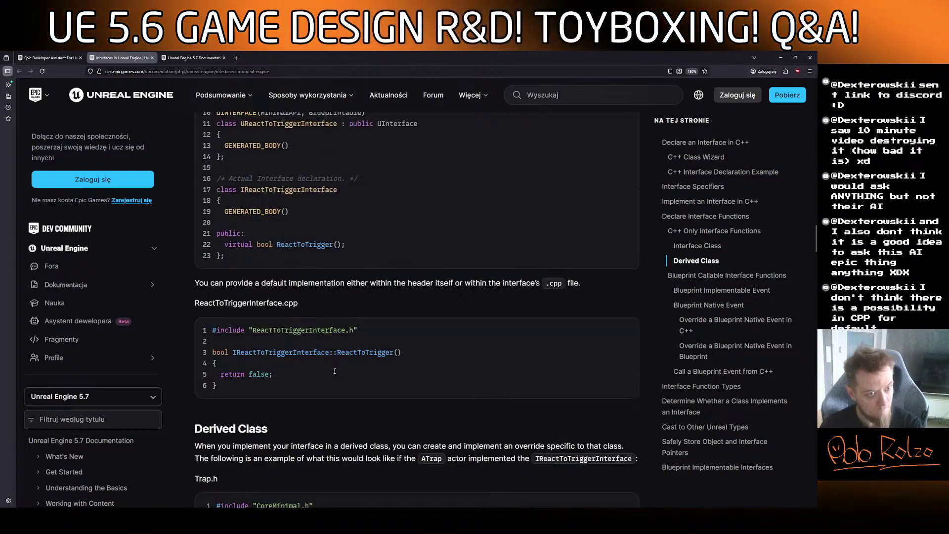
scroll(332, 366, "down", 5)
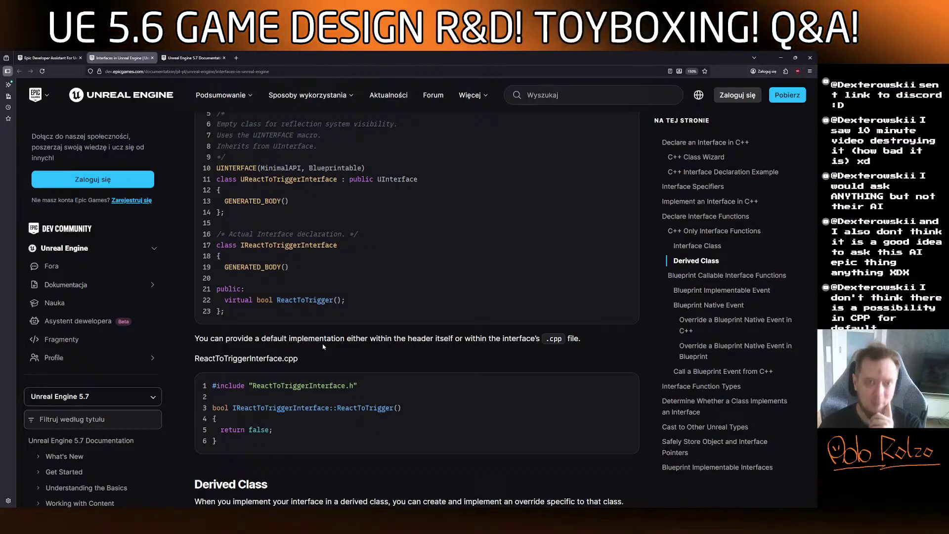
scroll(323, 346, "up", 2)
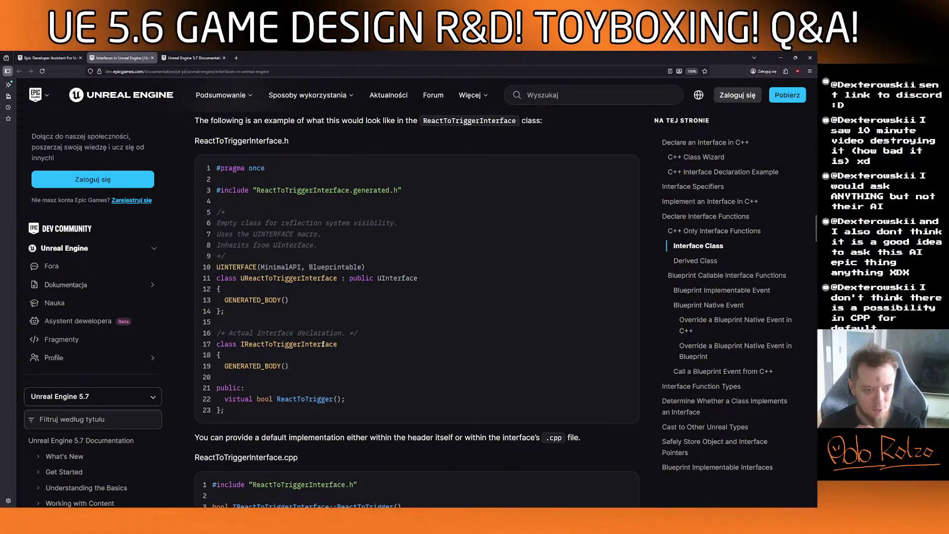
scroll(325, 333, "down", 2)
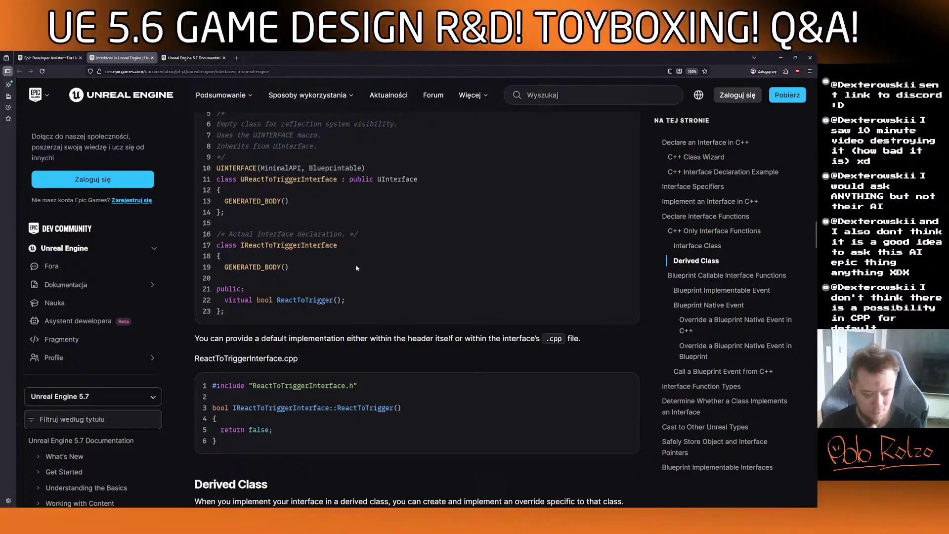
scroll(354, 276, "down", 3)
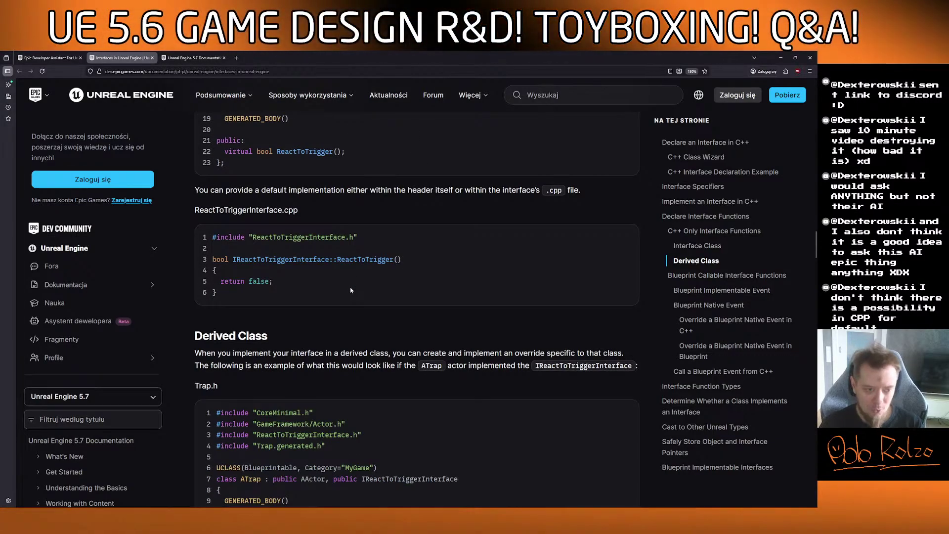
scroll(348, 291, "down", 4)
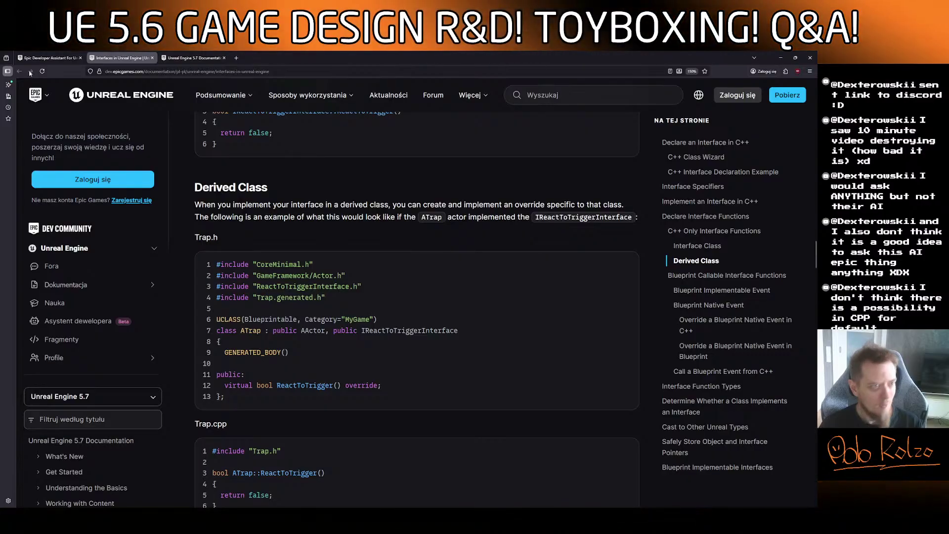
Compare the assistant's C++ Interfaces section with the documentation's ReactToTriggerInterface class and .cpp implementation.
key("ctrl+shift+Tab")
scroll(197, 160, "up", 6)
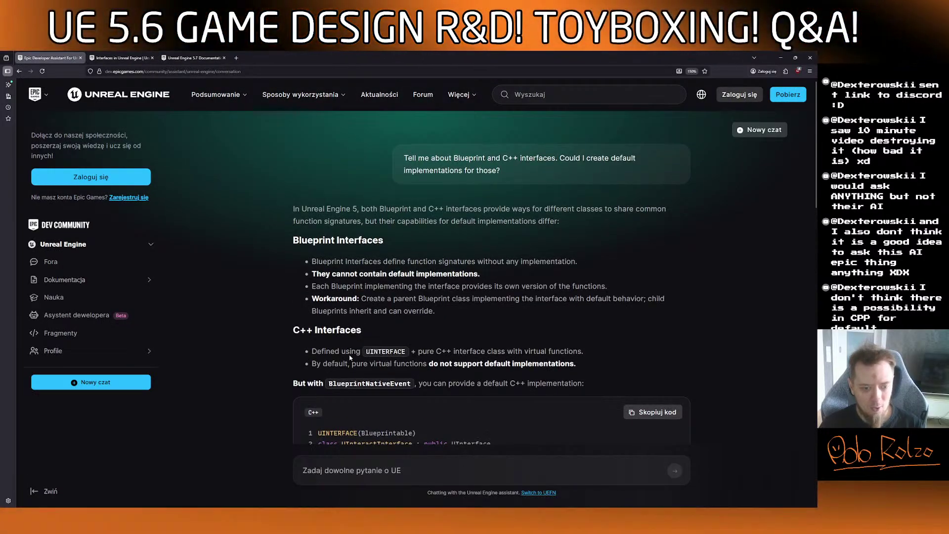
scroll(198, 159, "down", 3)
left_click(123, 58)
scroll(326, 266, "up", 7)
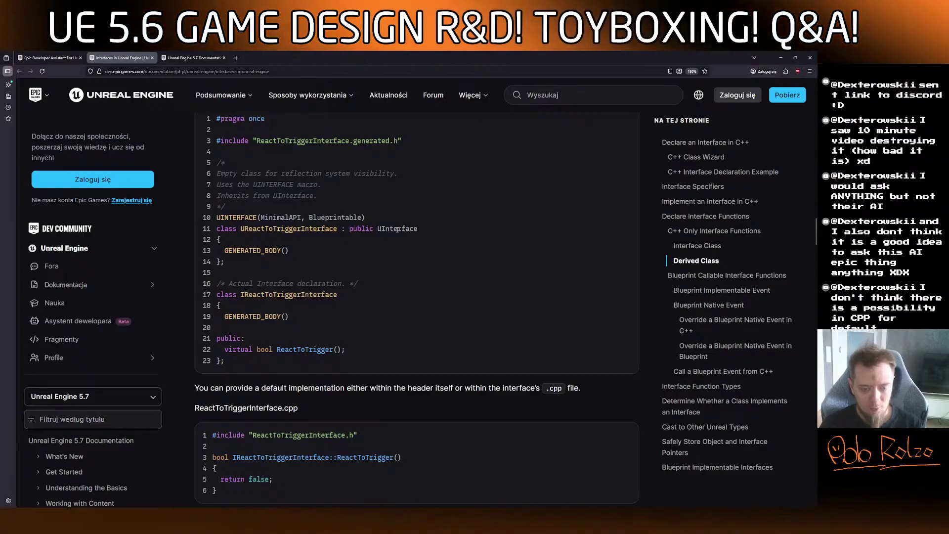
Read on from the ReactToTriggerInterface samples through Derived Class to the Blueprint Callable Interface Functions and Blueprint Implementable Event sections.
mouse_move(418, 229)
left_mouse_down()
mouse_move(291, 229)
mouse_move(418, 229)
left_mouse_up()
left_click(375, 242)
left_click(430, 232)
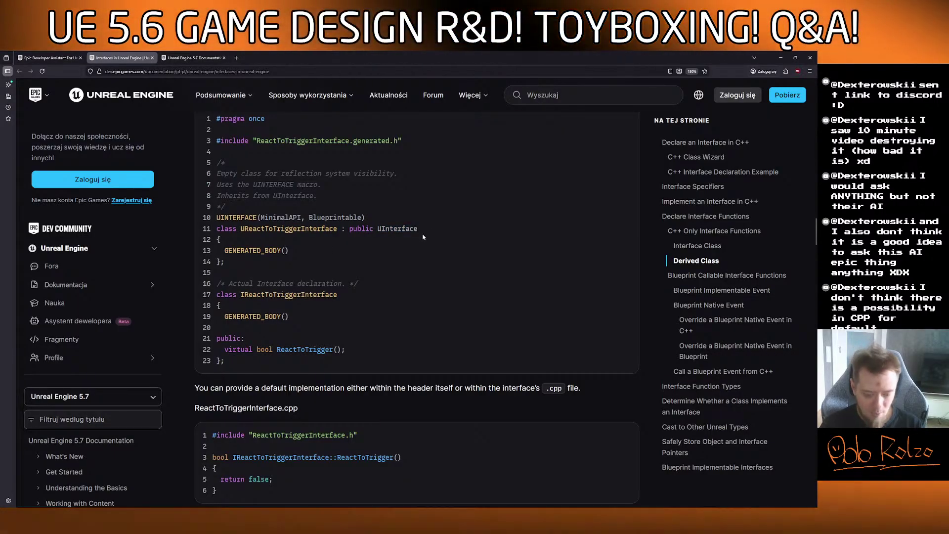
scroll(423, 237, "down", 8)
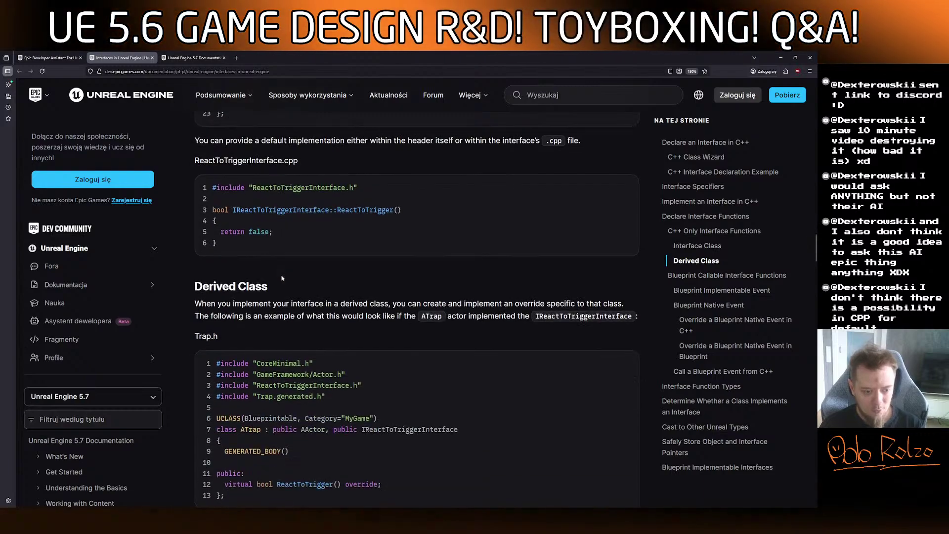
scroll(309, 296, "down", 4)
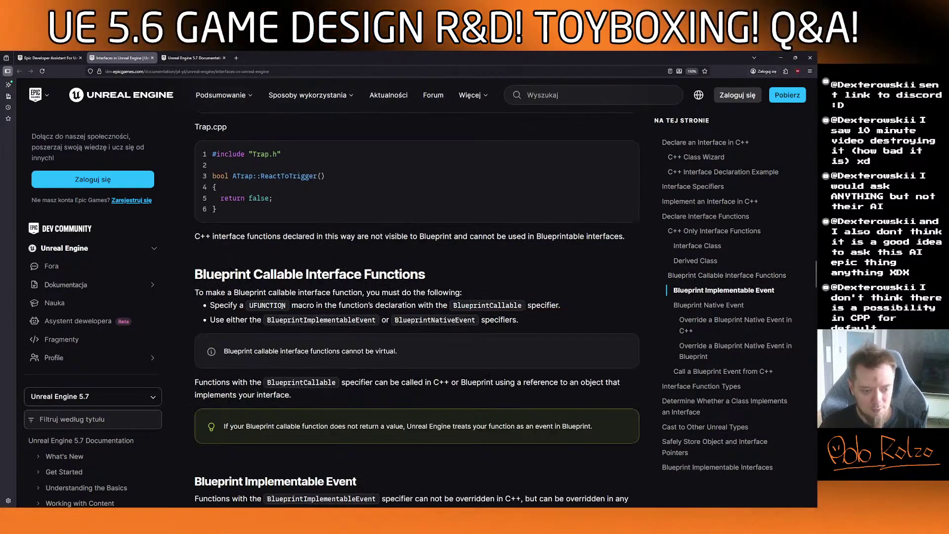
scroll(282, 303, "down", 3)
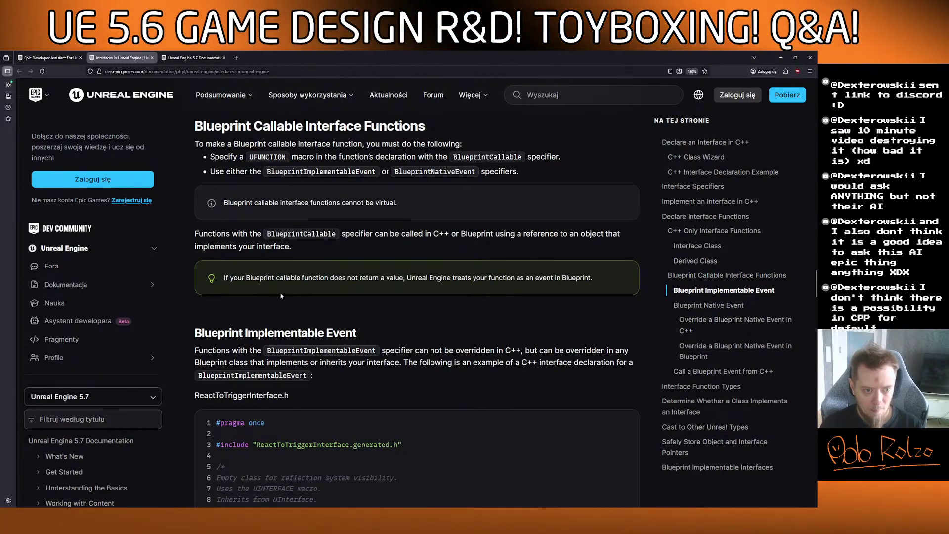
scroll(280, 296, "down", 4)
scroll(281, 294, "down", 2)
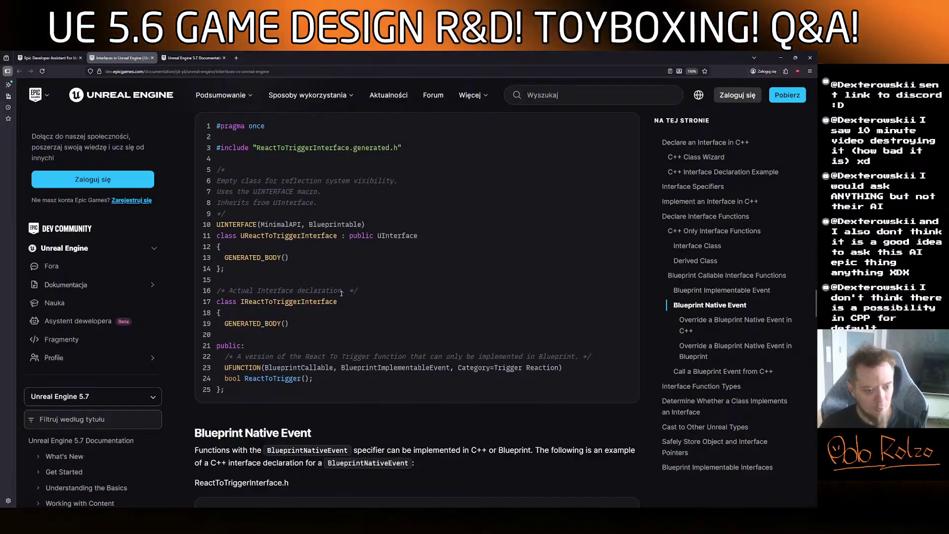
scroll(339, 346, "up", 4)
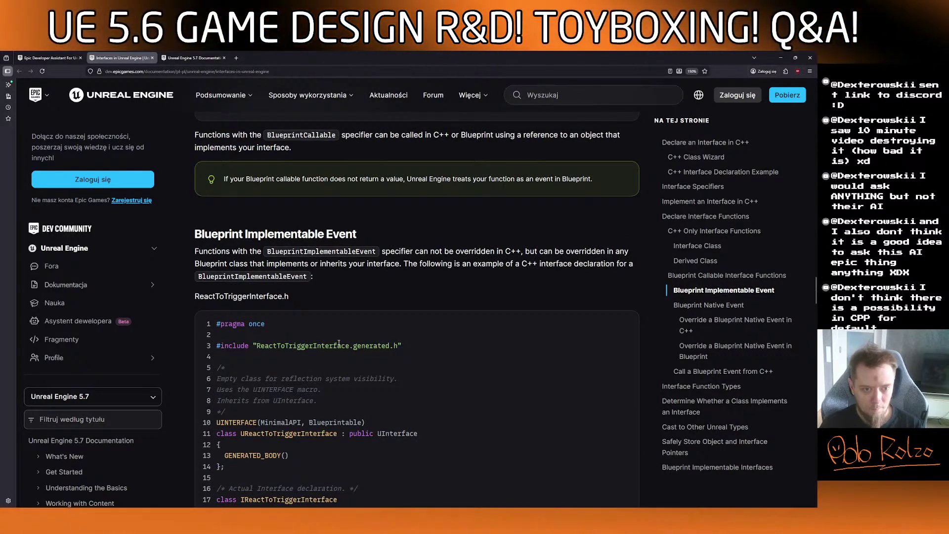
scroll(339, 344, "up", 2)
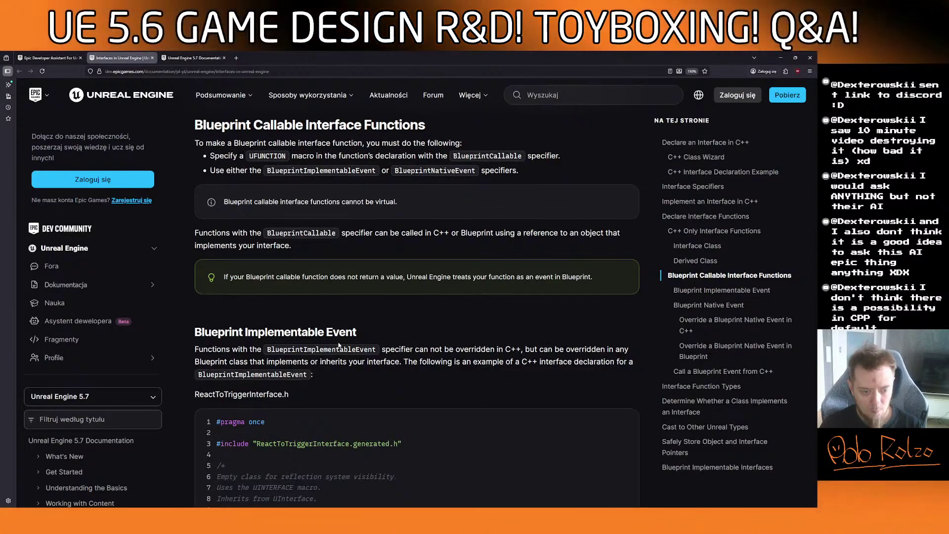
Skim the Blueprint Native Event, override, Blueprint event call and Interface Function Types sections through to the end of the documentation page.
scroll(339, 345, "down", 8)
scroll(339, 345, "down", 8)
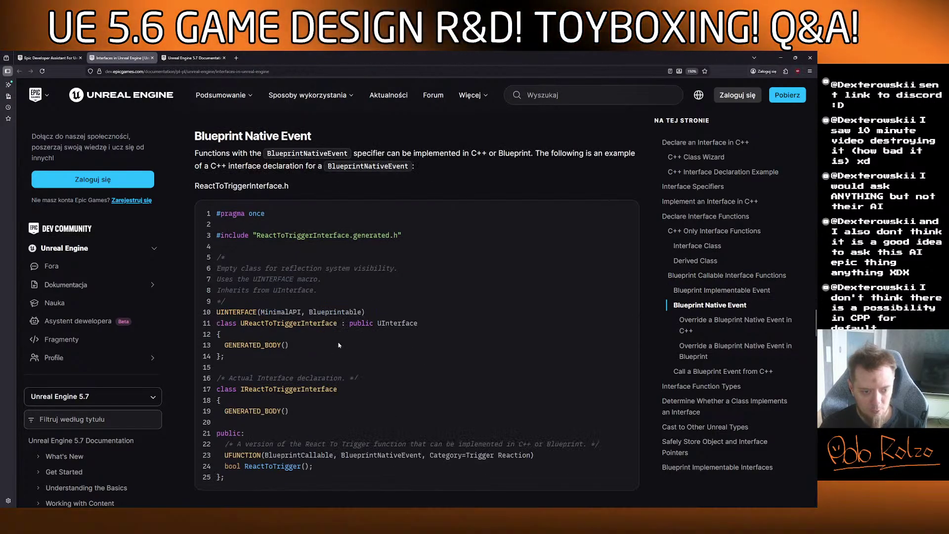
scroll(339, 345, "down", 7)
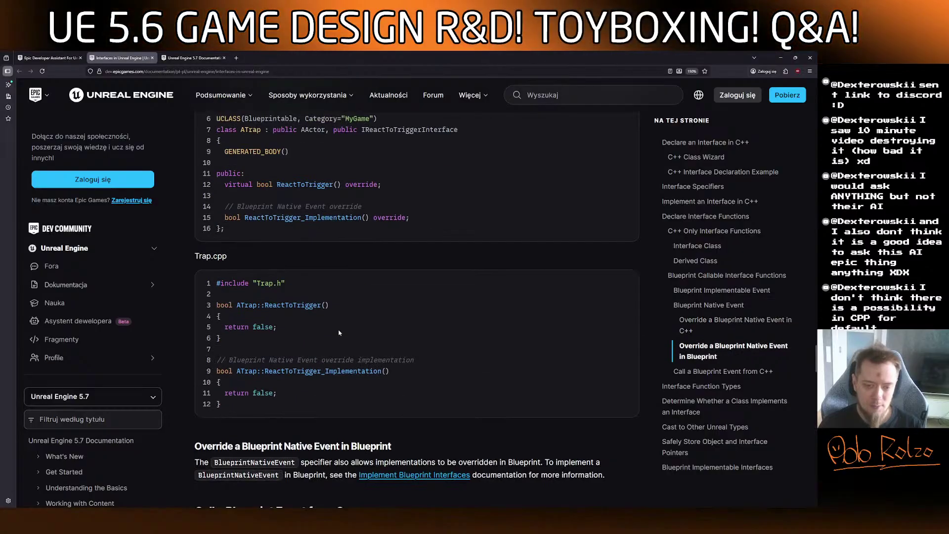
scroll(336, 332, "down", 11)
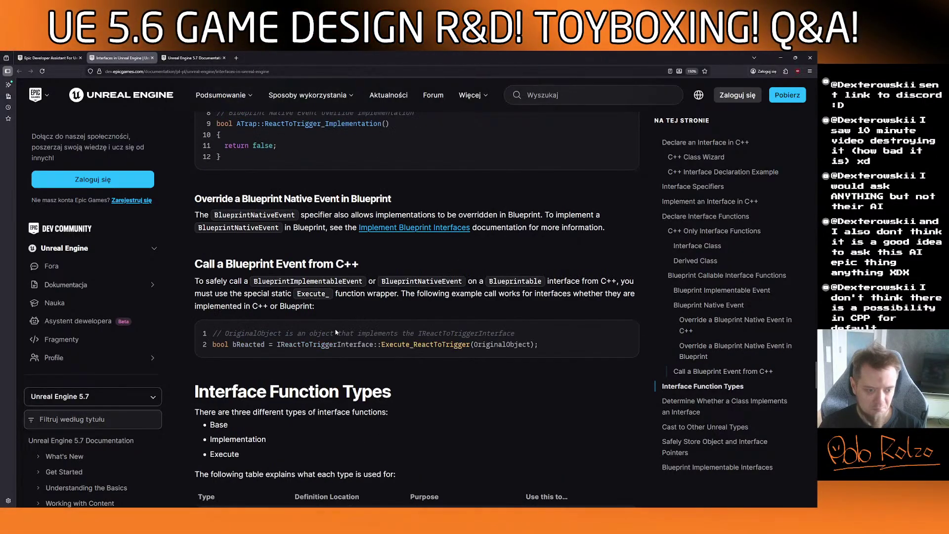
scroll(335, 326, "up", 6)
scroll(334, 322, "down", 7)
scroll(333, 322, "down", 10)
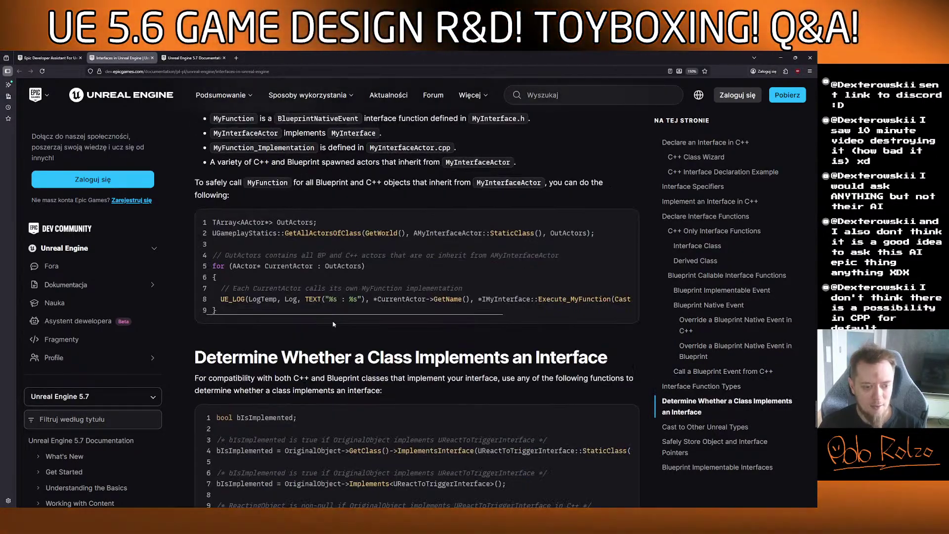
scroll(333, 322, "up", 5)
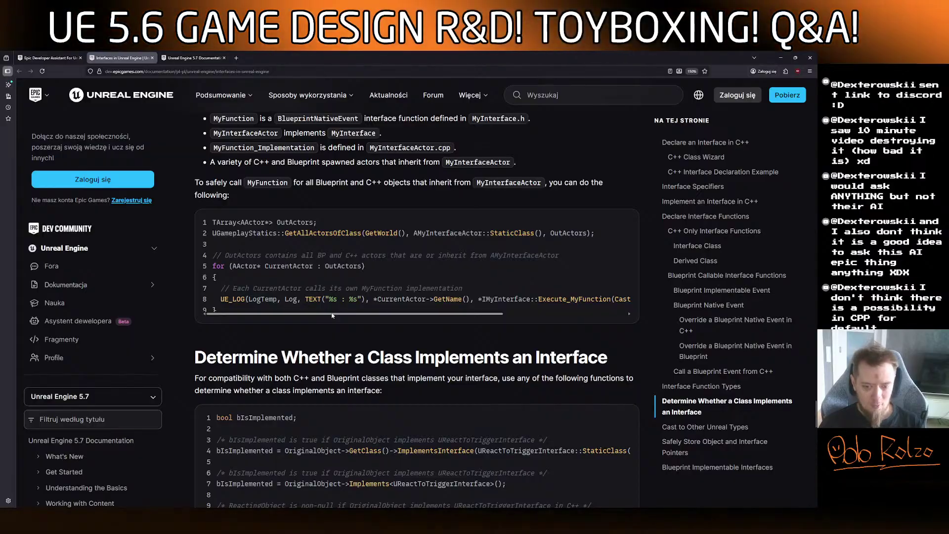
scroll(332, 315, "down", 15)
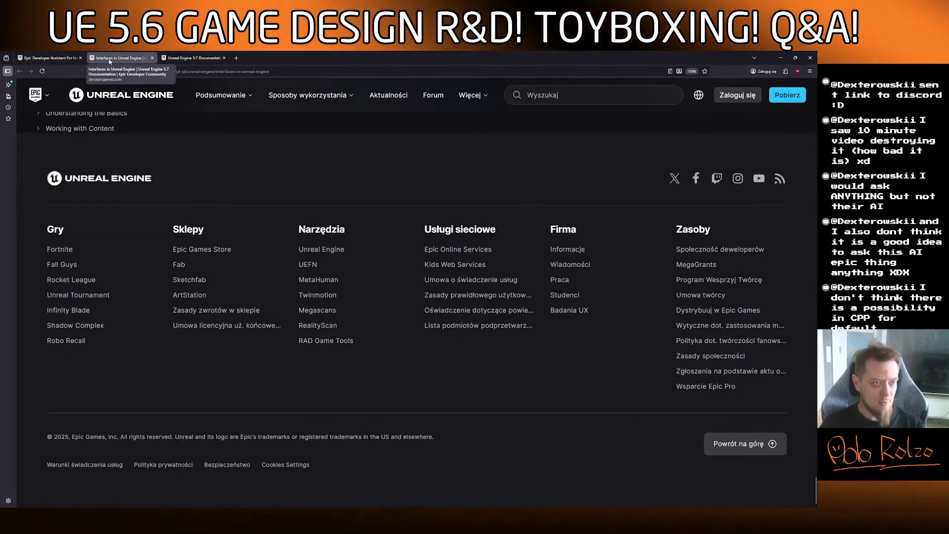
Close both documentation pages and reopen Unreal Interfaces from the suggested links below the assistant's answer.
middle_click(110, 60)
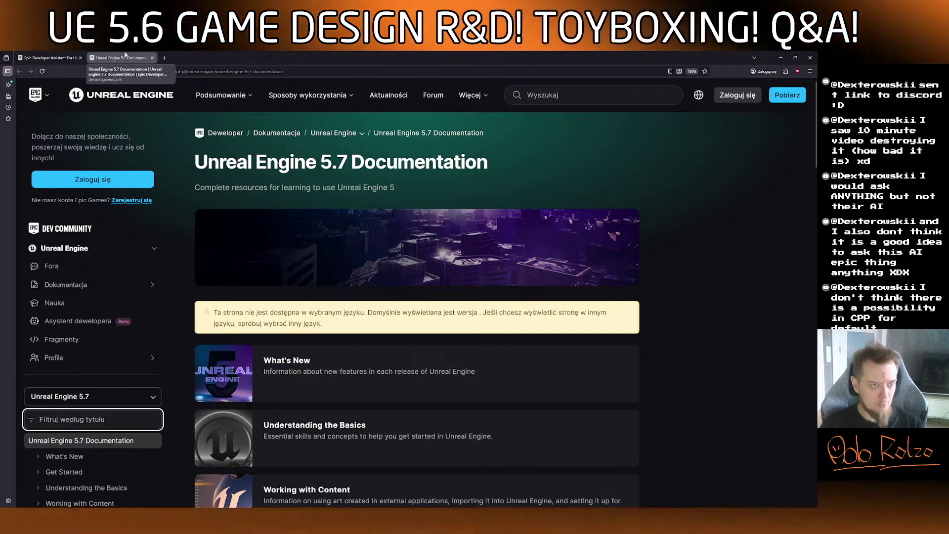
middle_click(125, 56)
scroll(255, 292, "down", 15)
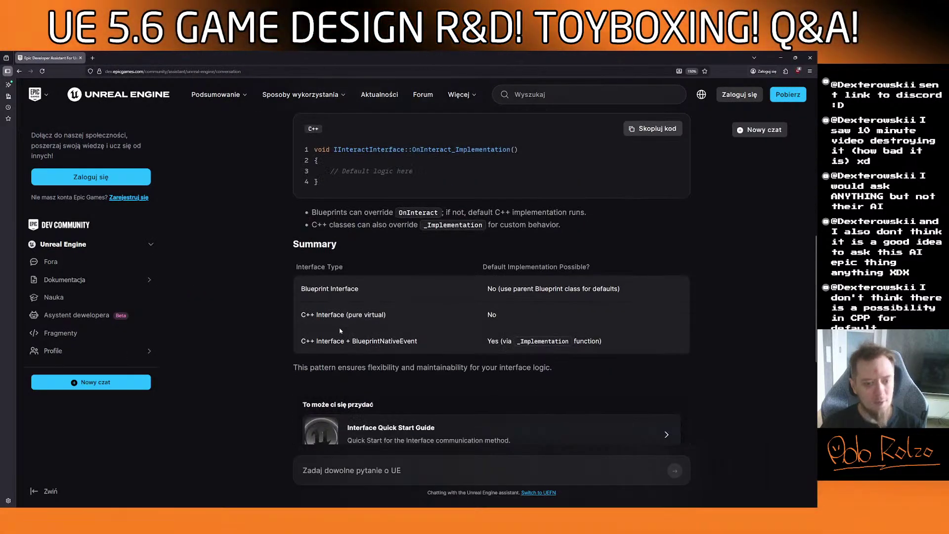
scroll(307, 262, "up", 5)
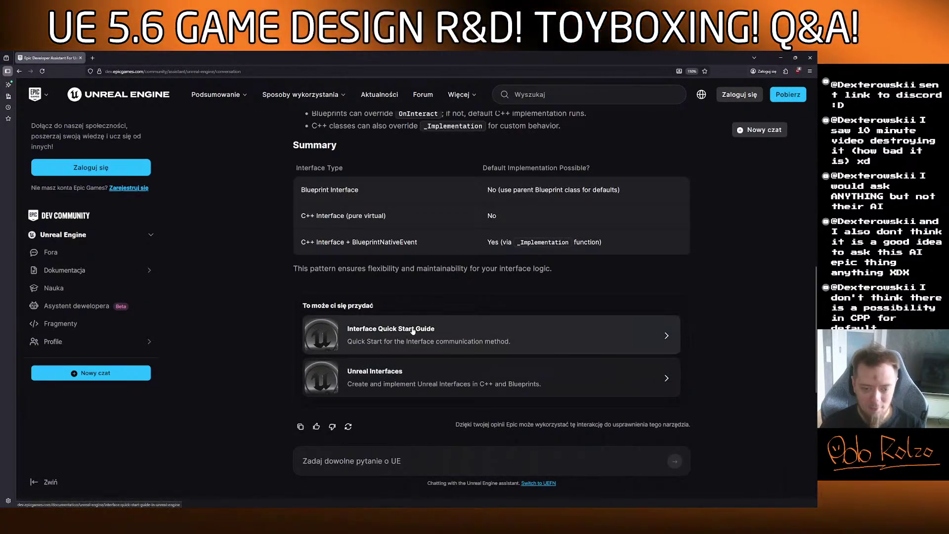
left_click(400, 372)
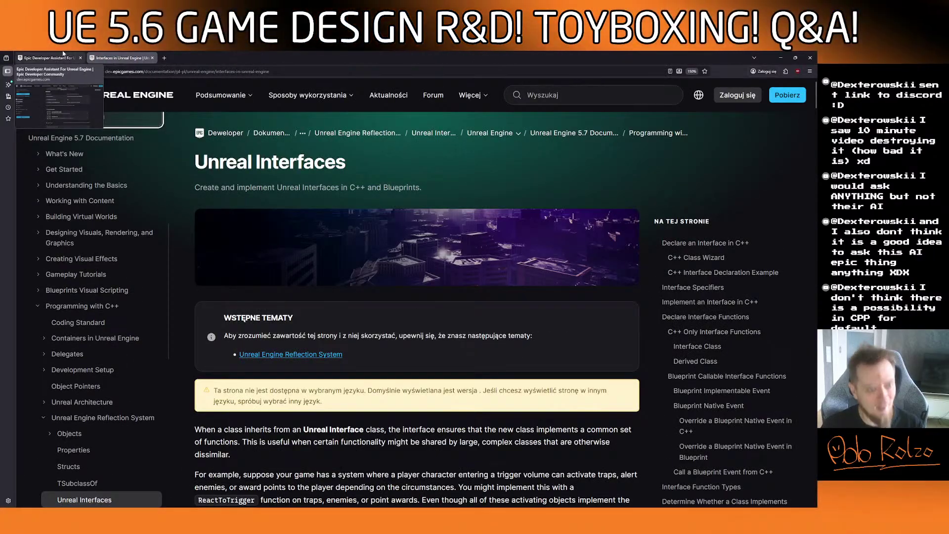
Switch to the Unreal Editor and briefly bring in Discord's general channel to view the shared video about the Unreal Engine 5.7 AI Assistant.
key("alt+Tab")
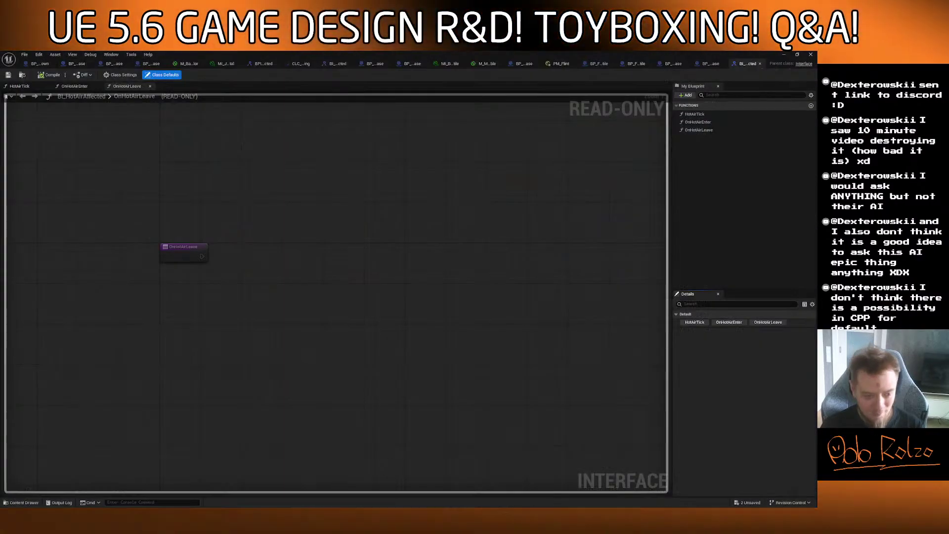
key("alt+Tab")
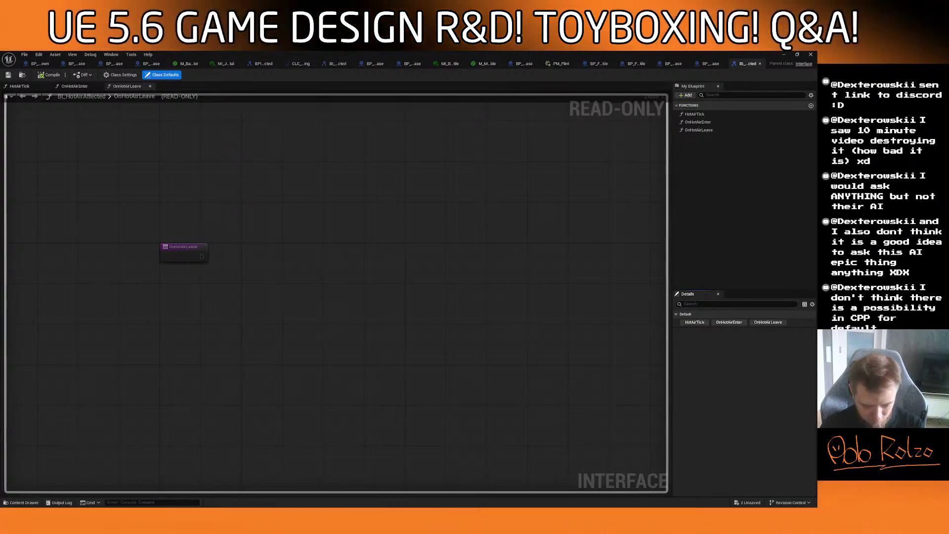
key("alt+Tab")
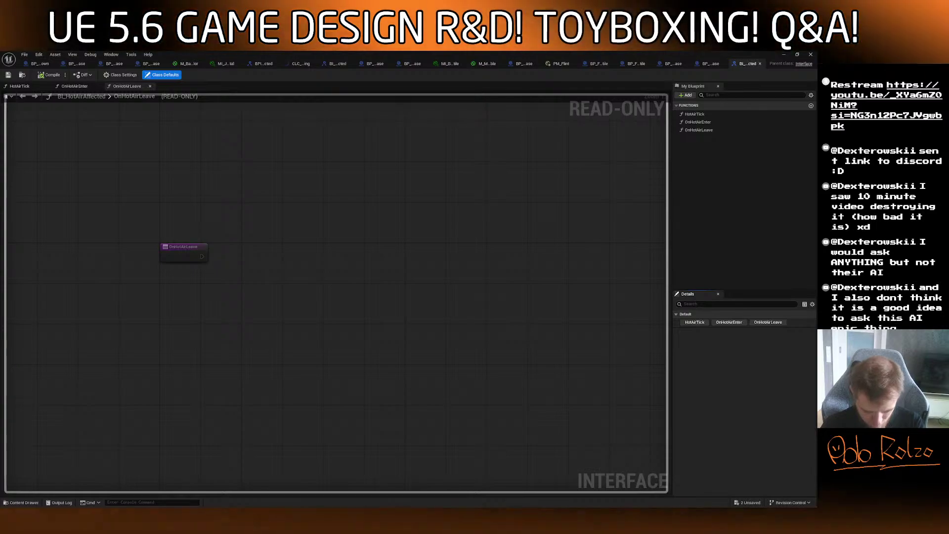
left_click_drag(491, 505, 388, 73)
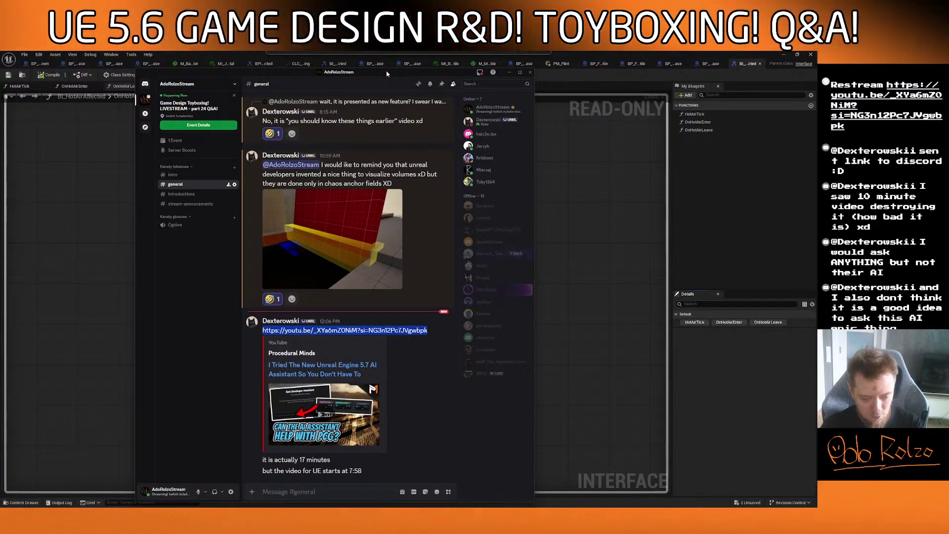
left_click_drag(387, 73, 386, 81)
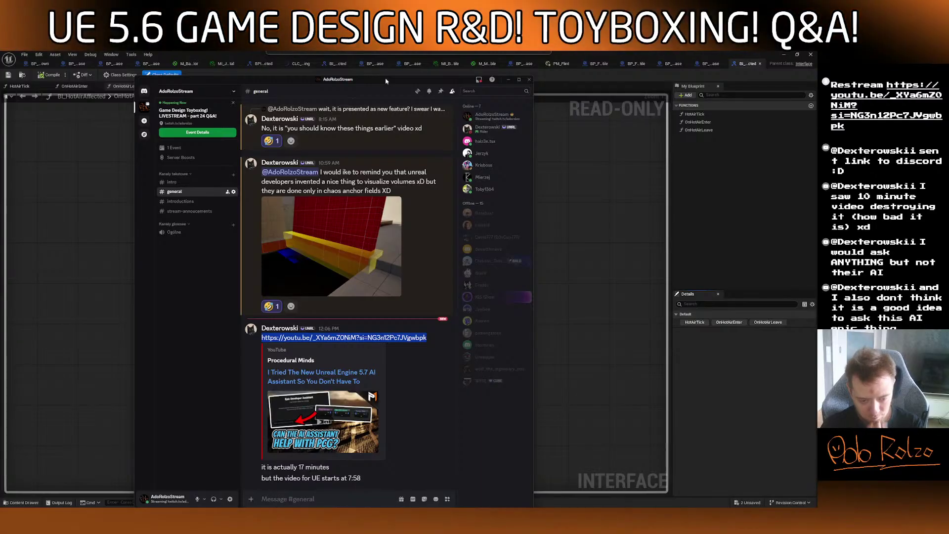
left_click_drag(386, 80, 420, 507)
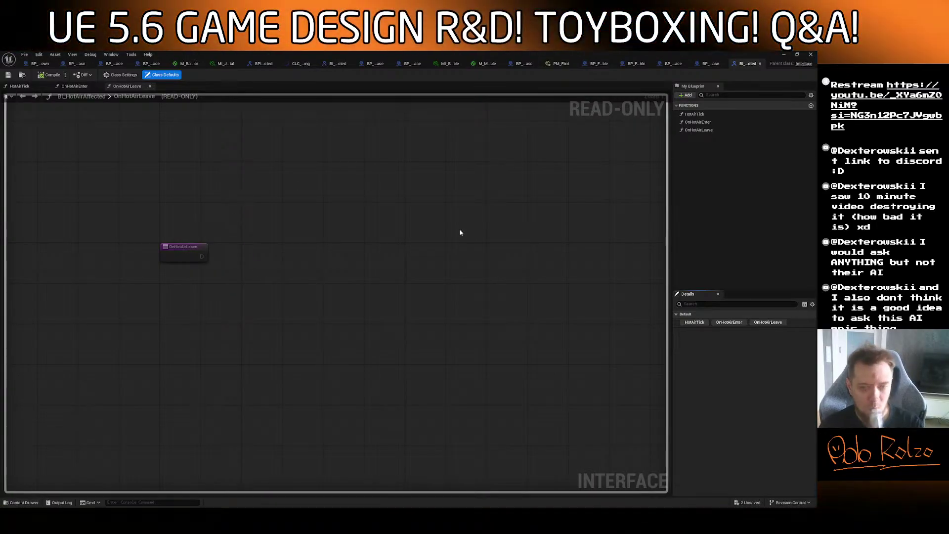
Close the BI_HotAirAffected interface and bring up the BP_HotAirBase event graph.
right_click_drag(358, 217, 449, 225)
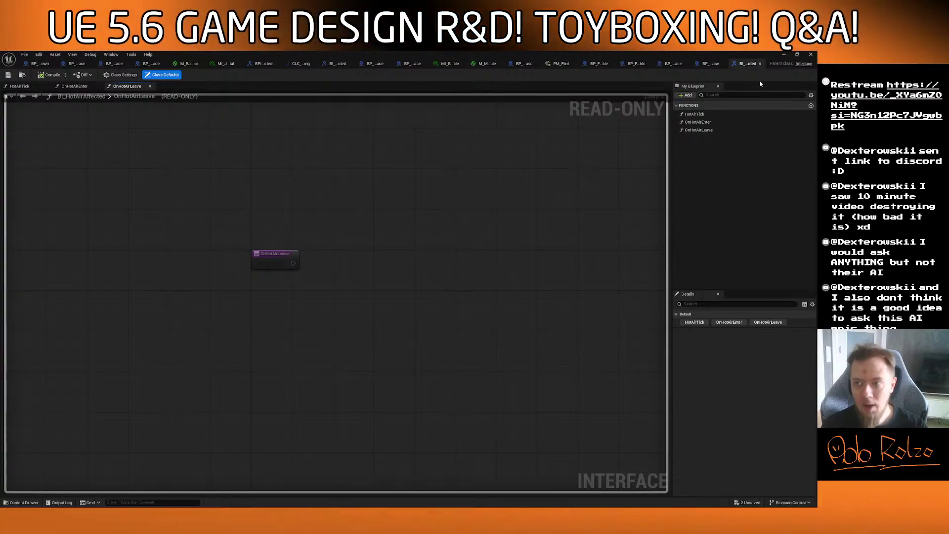
middle_click(743, 65)
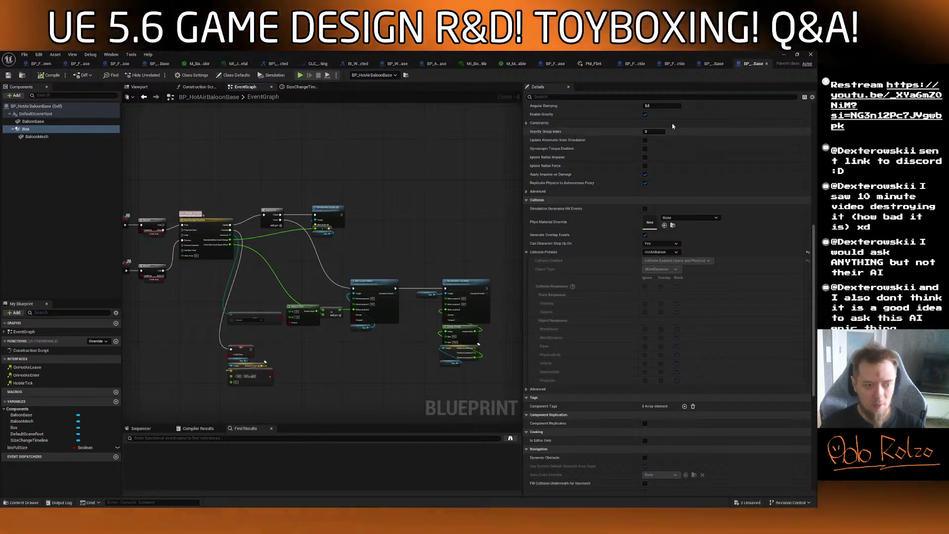
left_click(701, 64)
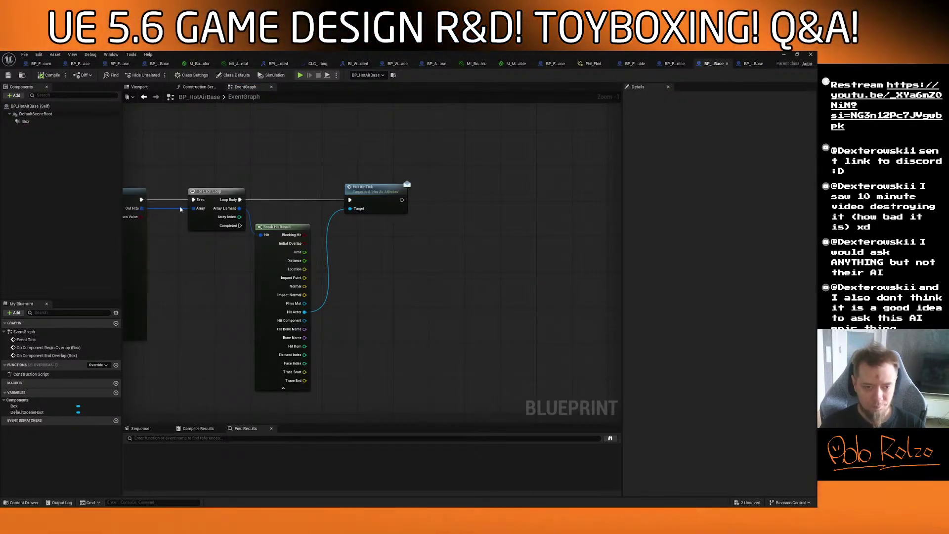
Examine the BP_HotAirBase chain from Multi Box Trace By Profile through For Each Loop and Break Hit Result to Hot Air Tick.
scroll(180, 209, "down", 1)
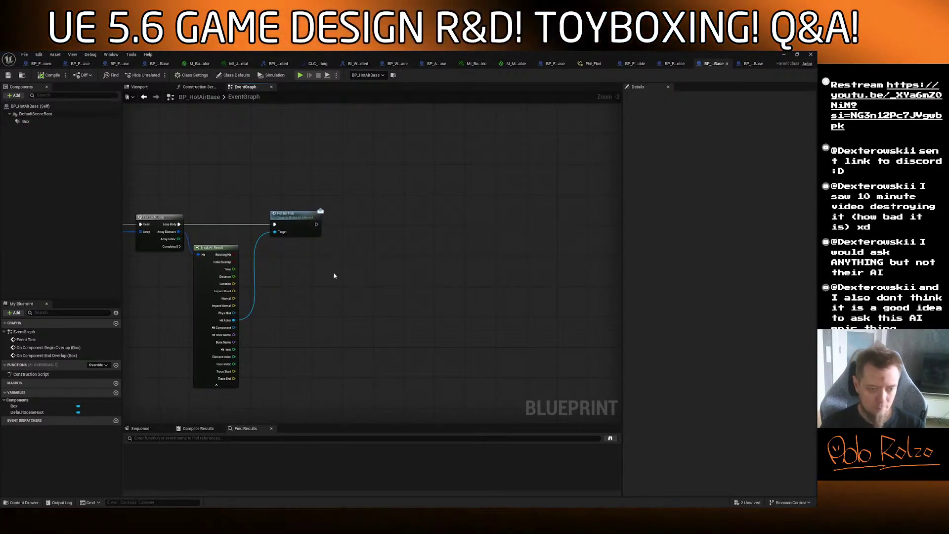
mouse_move(276, 200)
right_mouse_down()
mouse_move(341, 190)
mouse_move(392, 196)
right_mouse_up()
scroll(428, 242, "down", 1)
mouse_move(429, 242)
right_mouse_down()
mouse_move(509, 256)
mouse_move(379, 262)
right_mouse_up()
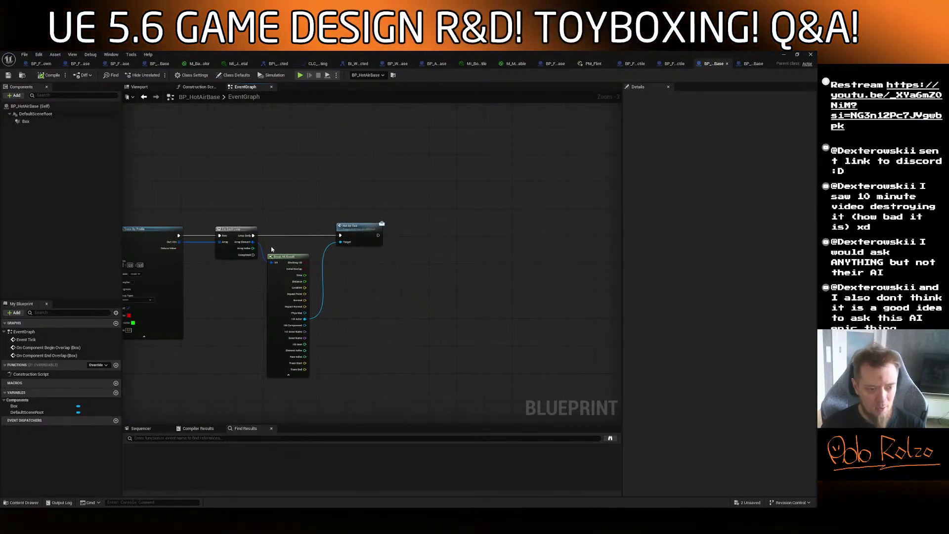
right_click_drag(272, 250, 165, 236)
scroll(188, 311, "up", 2)
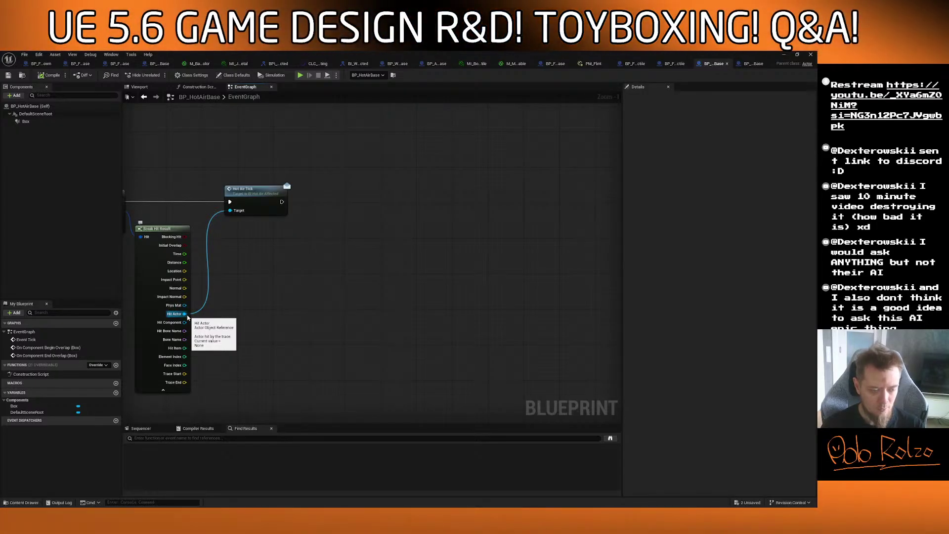
right_click_drag(187, 317, 499, 341)
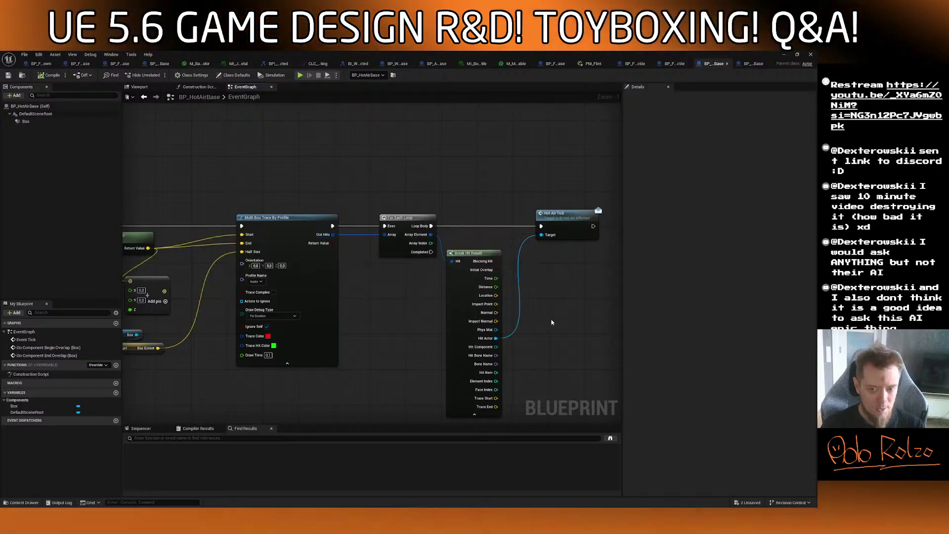
Add a Does Object Implement Interface check on Hit Actor, set its interface to BI_HotAirAffected, and place it beside the Hot Air Tick node.
right_click_drag(548, 325, 331, 281)
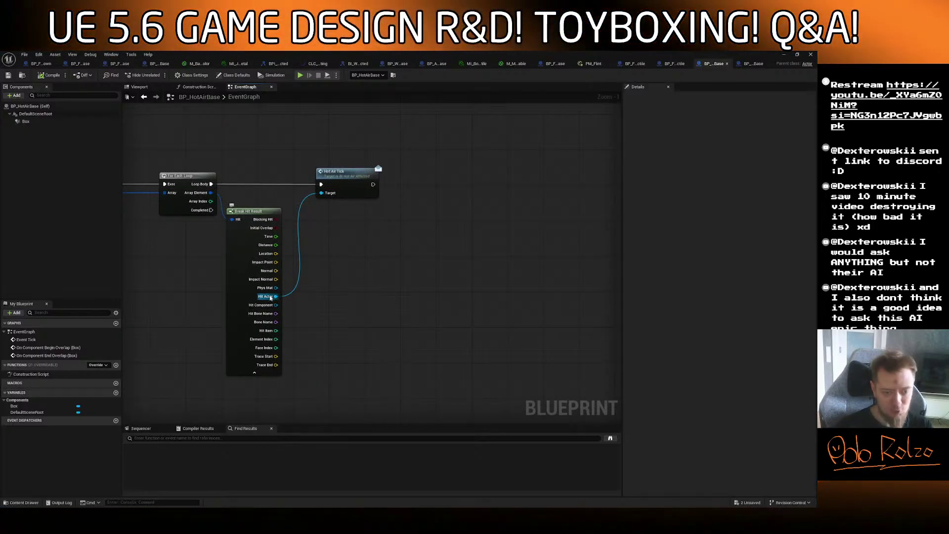
left_click_drag(270, 297, 361, 300)
type("impleme")
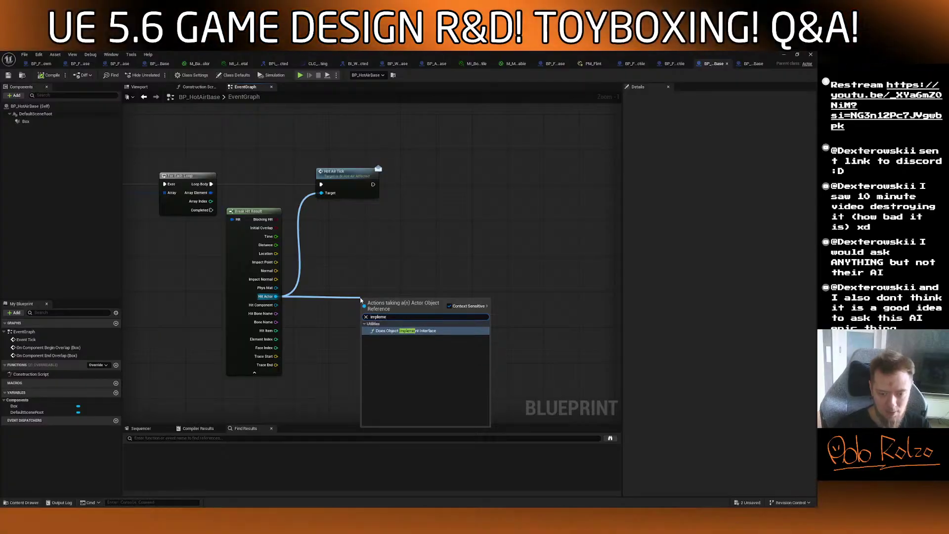
key("Return")
left_click(376, 322)
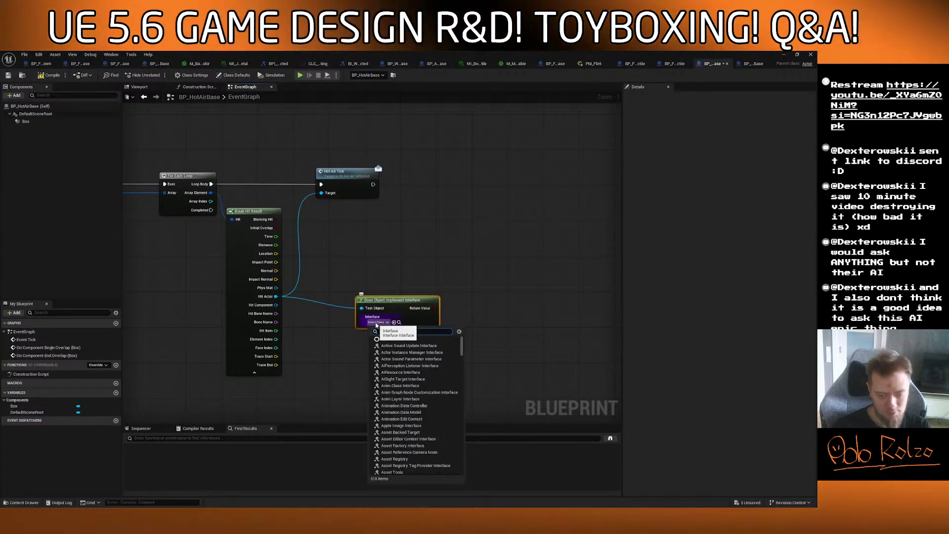
type("hot")
left_click(398, 345)
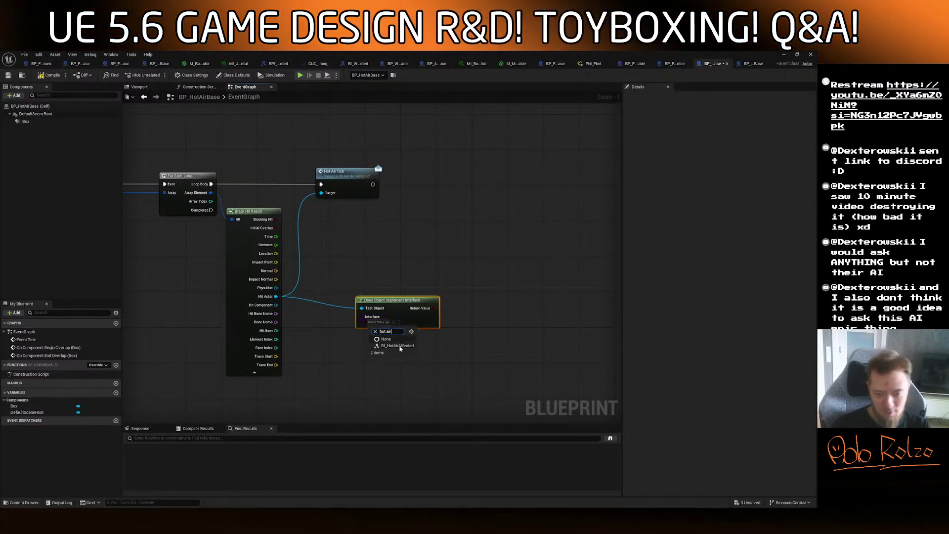
left_click_drag(397, 305, 461, 216)
right_click_drag(339, 206, 516, 219)
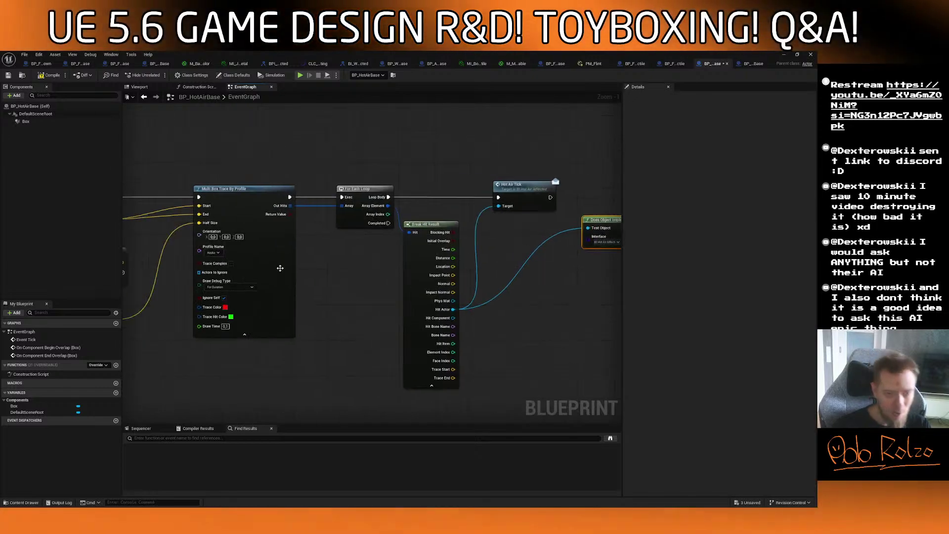